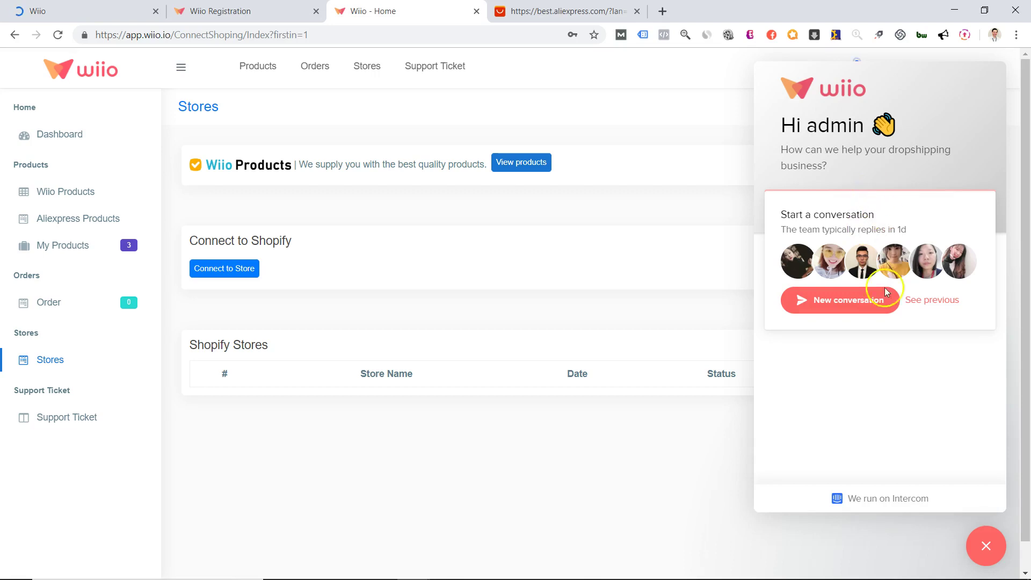
Step: Close the support chat, then view the Connect to Store dialog for Shopify and cancel it
left_click(852, 311)
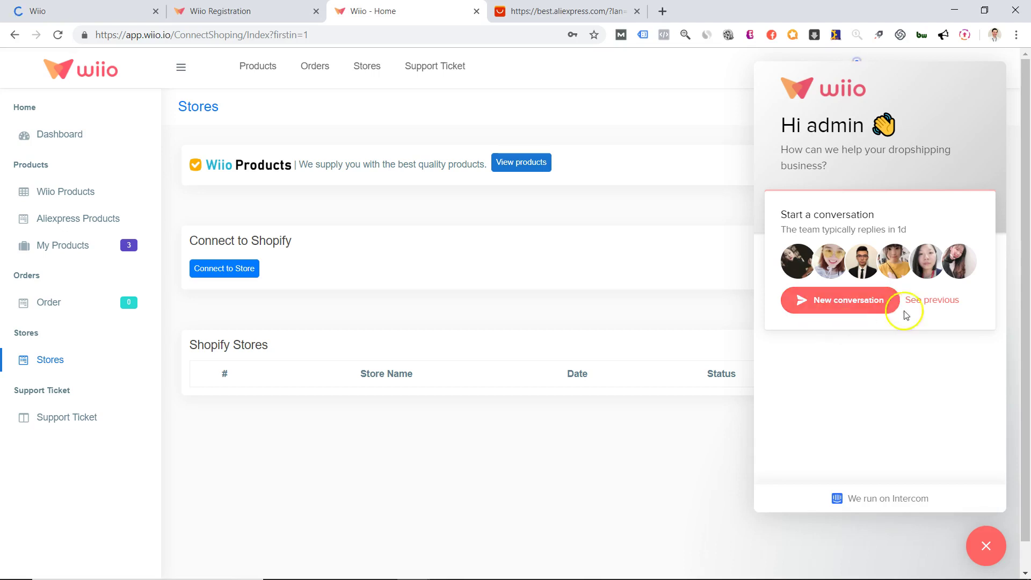
left_click(986, 545)
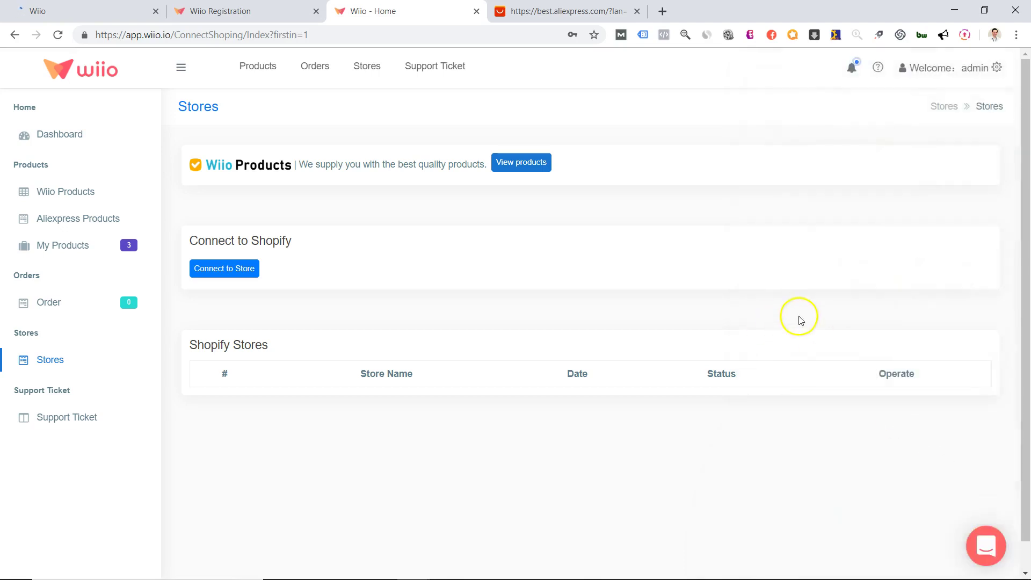
left_click(234, 271)
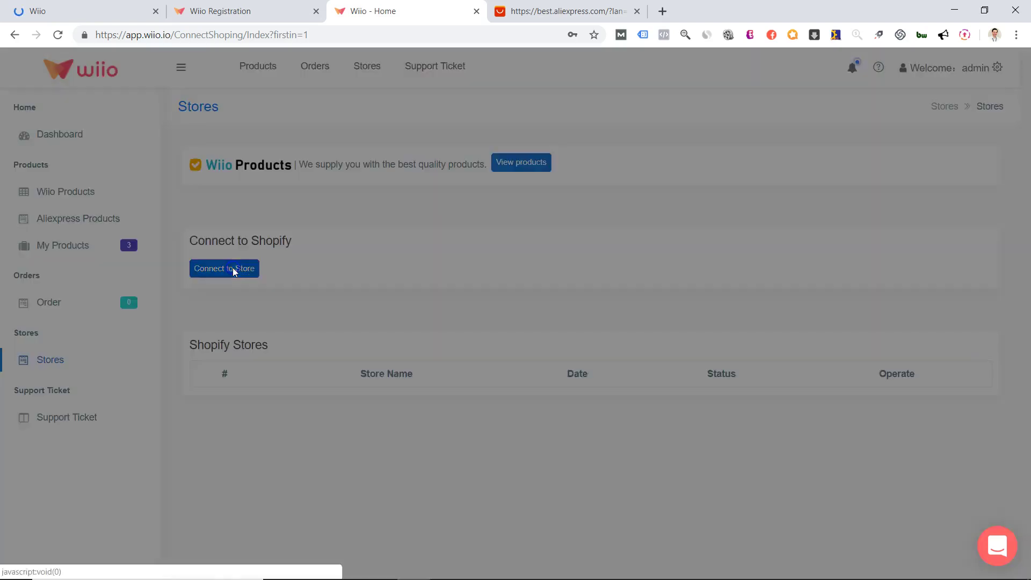
left_click(468, 321)
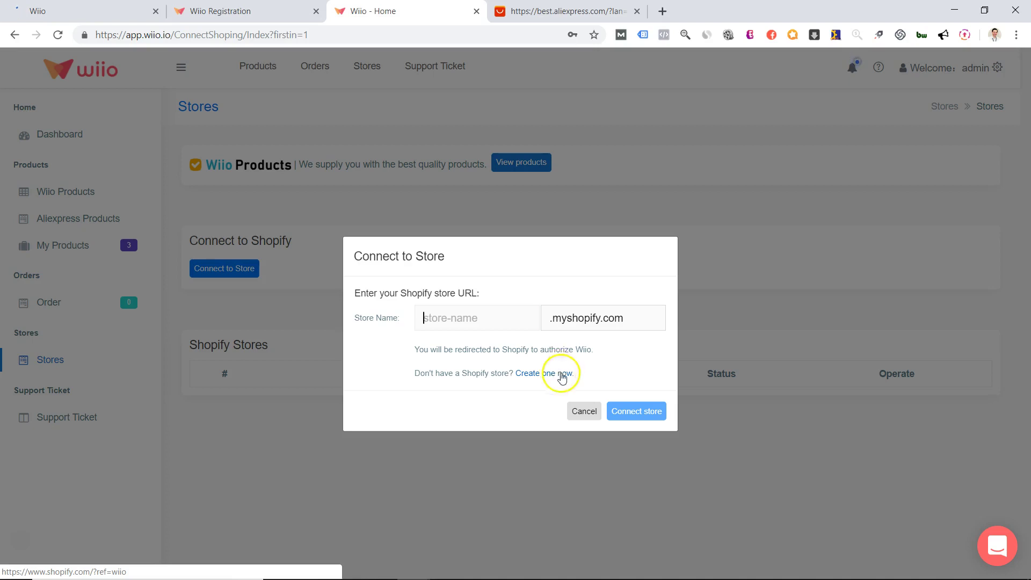
left_click(584, 411)
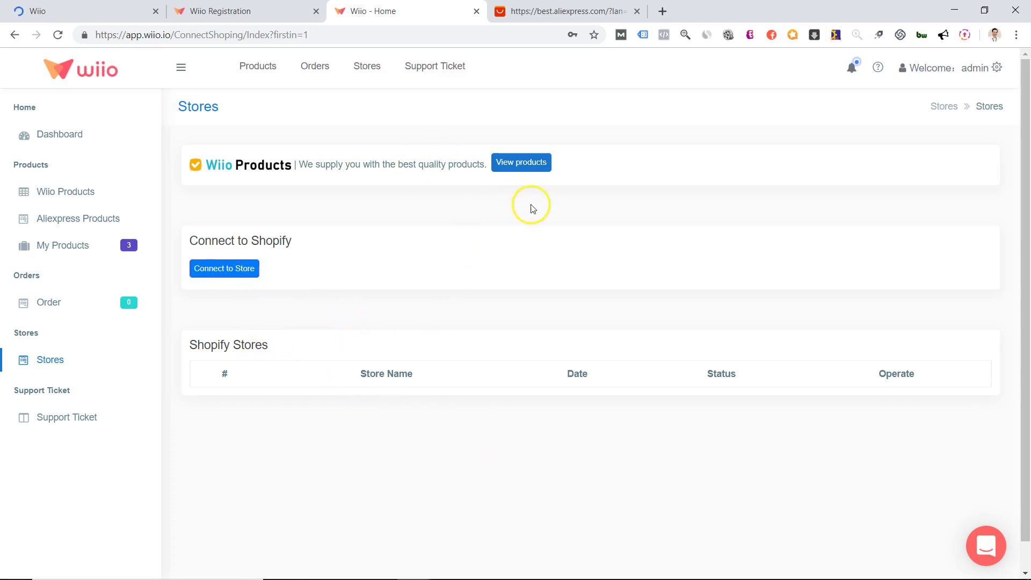
Step: Review the payment options and recharge records on the Finance page, and open the Payoneer connection page
left_click(995, 67)
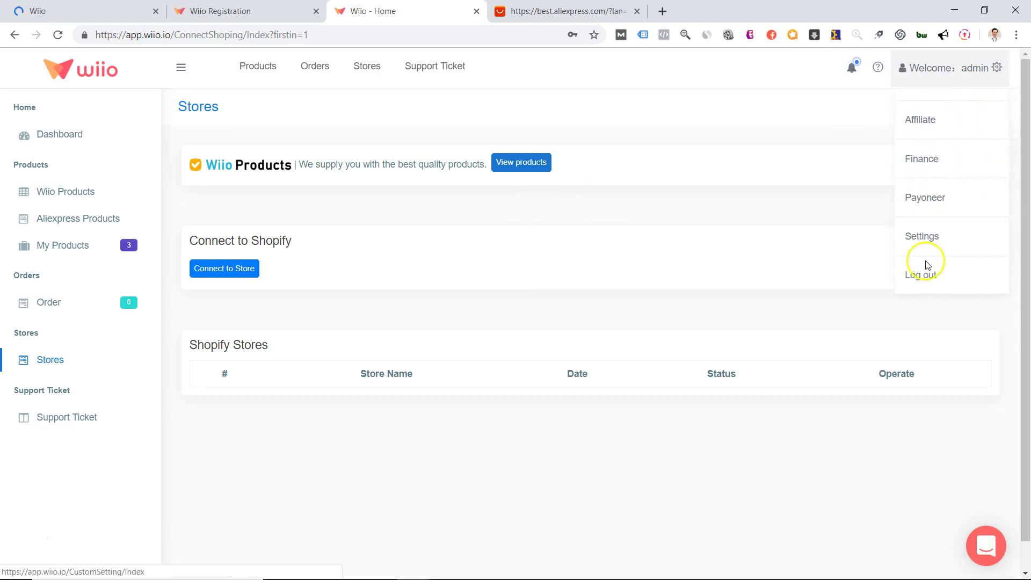
left_click(922, 160)
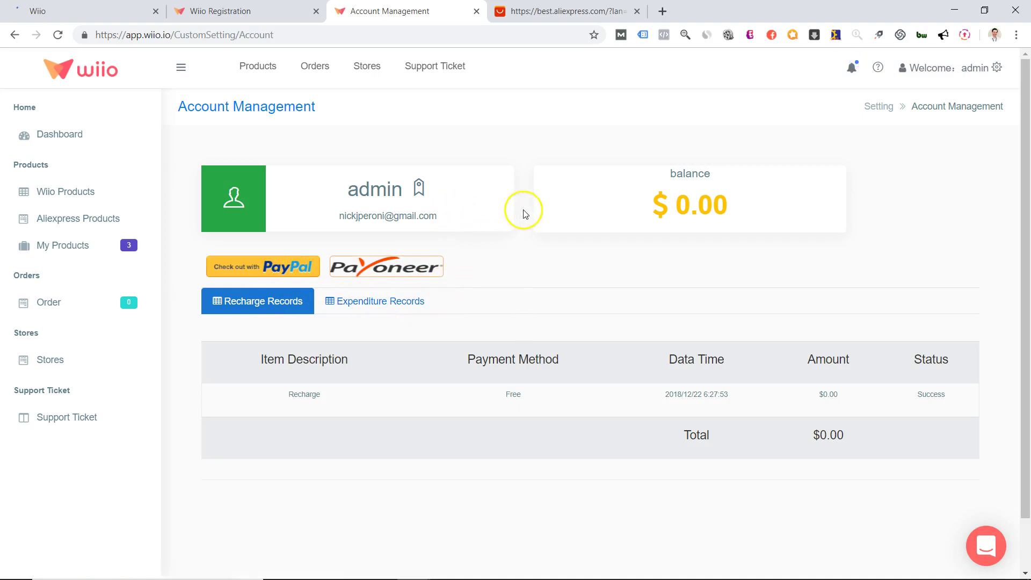
scroll(525, 214, "down", 2)
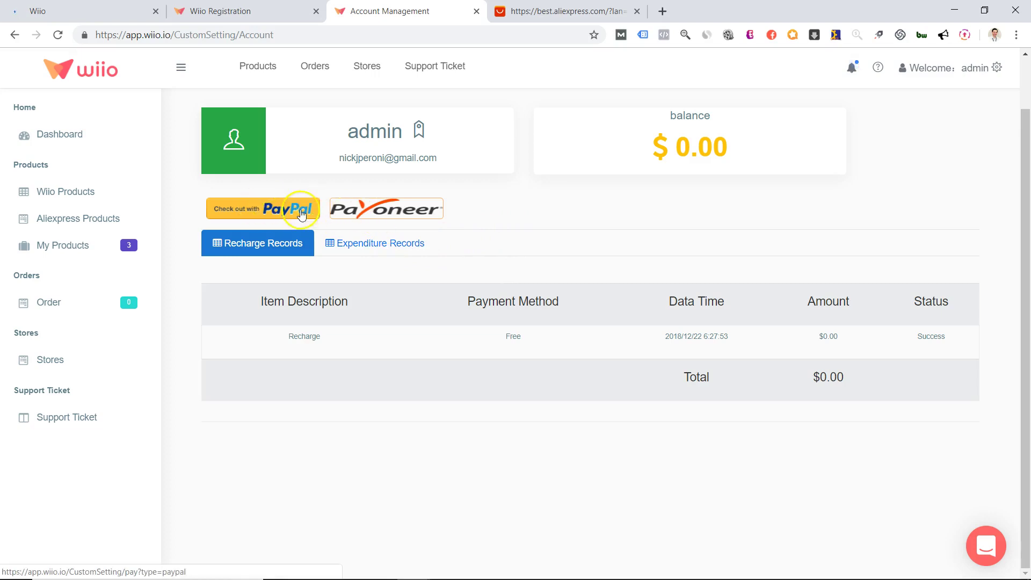
scroll(525, 181, "up", 2)
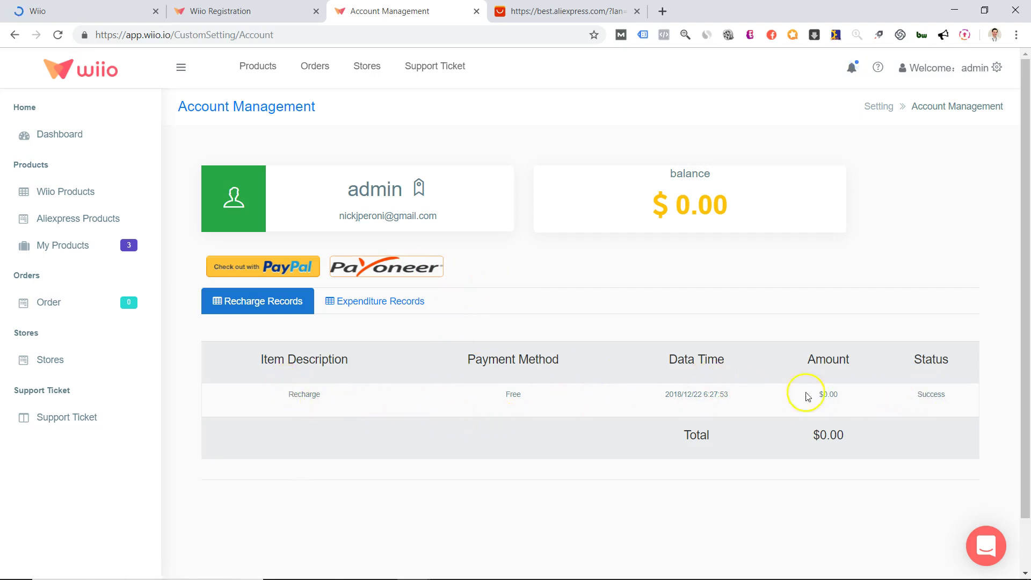
mouse_move(994, 69)
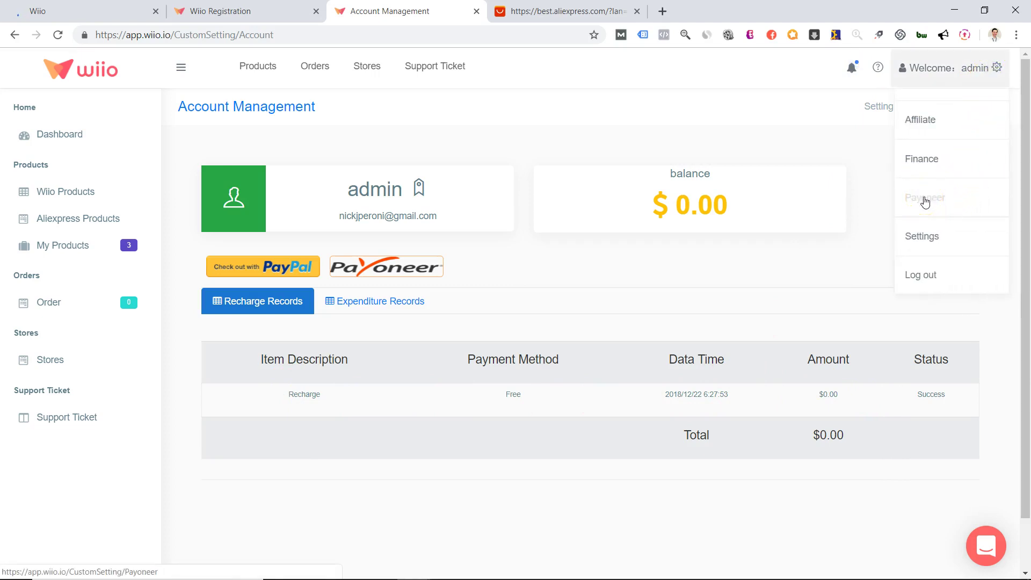
left_click(925, 200)
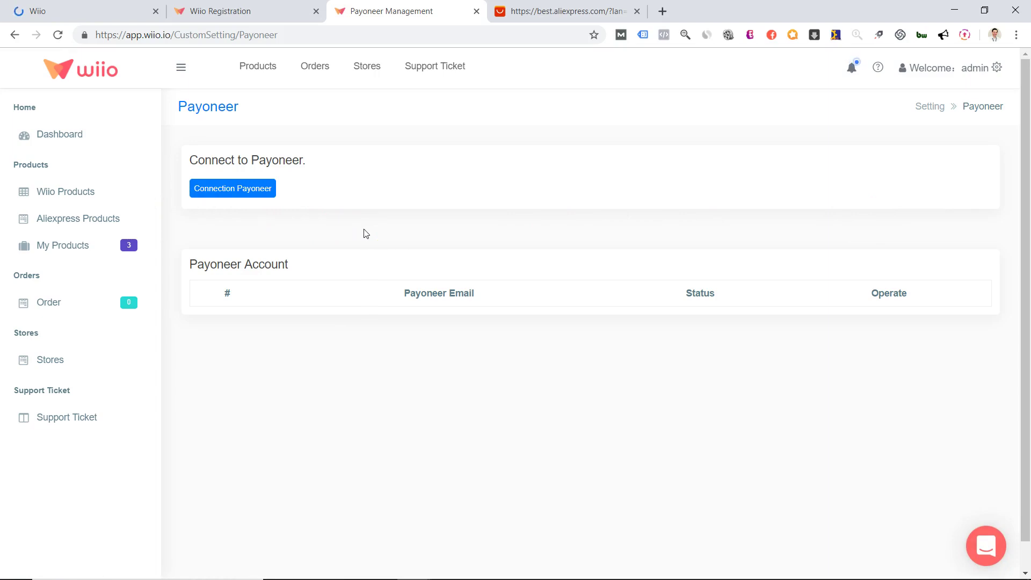
Step: Open the account Settings and review the Users company information and the Publish price settings
mouse_move(991, 69)
left_click(947, 241)
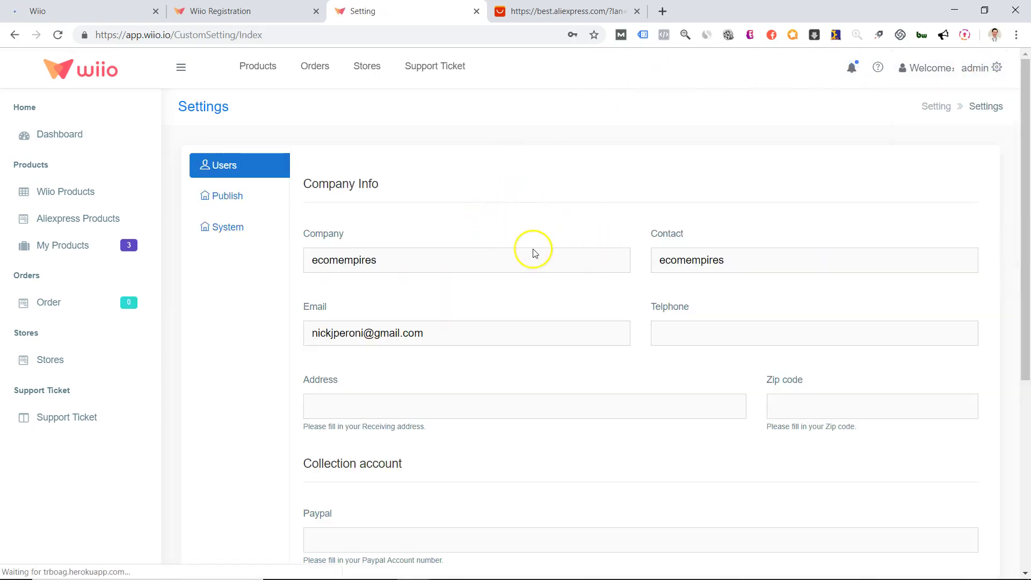
scroll(495, 265, "down", 5)
scroll(392, 226, "up", 4)
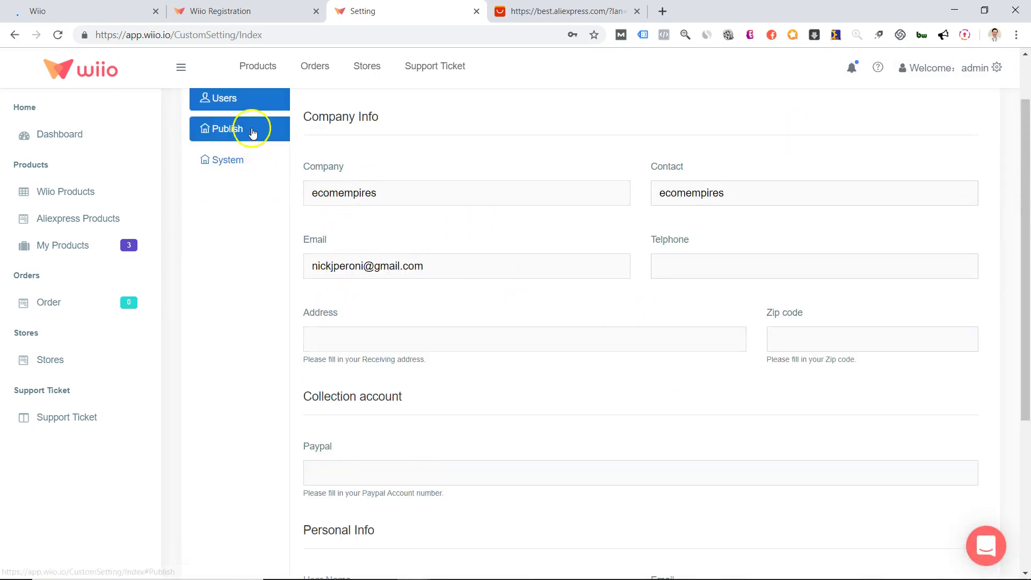
scroll(428, 337, "down", 1)
scroll(259, 315, "up", 1)
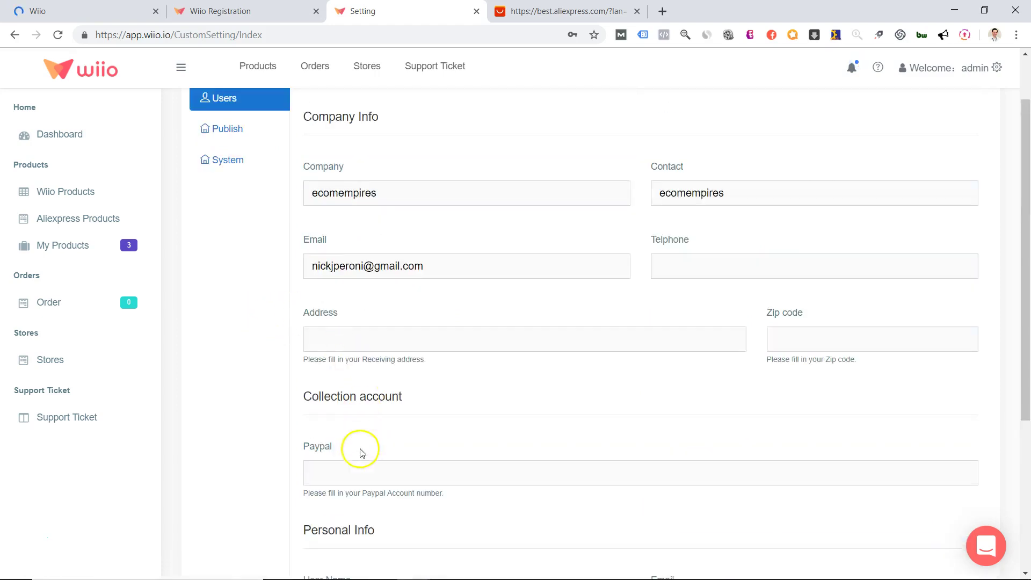
left_click(231, 141)
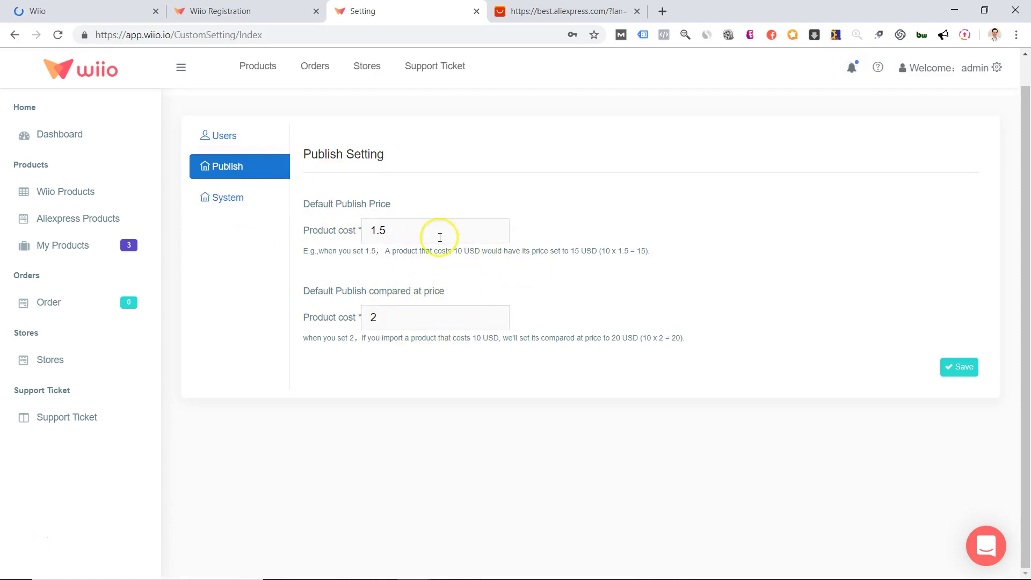
Step: Review the available default shipping methods and order fulfillment time options in the System settings without changing them
left_click(266, 210)
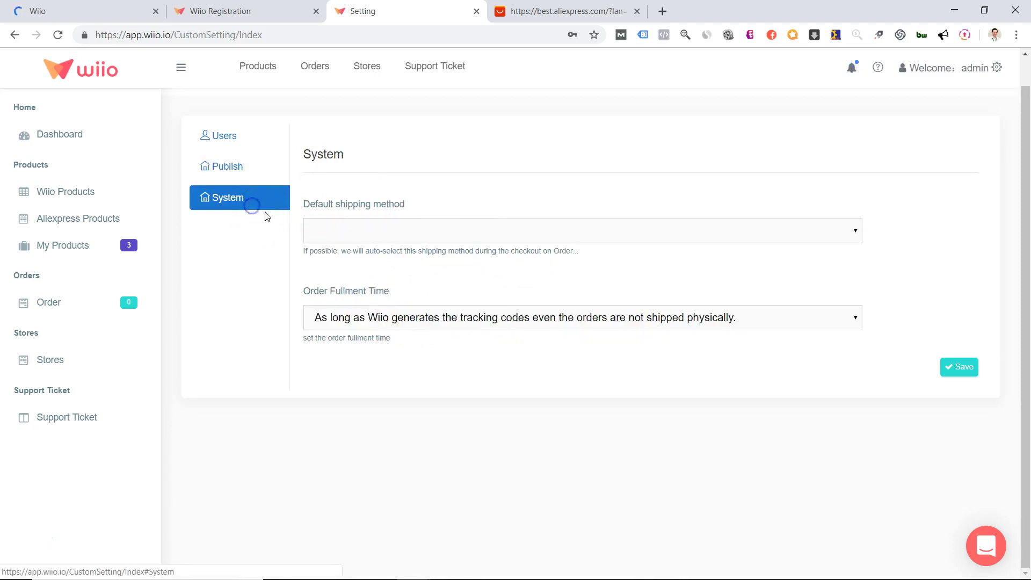
left_click(439, 237)
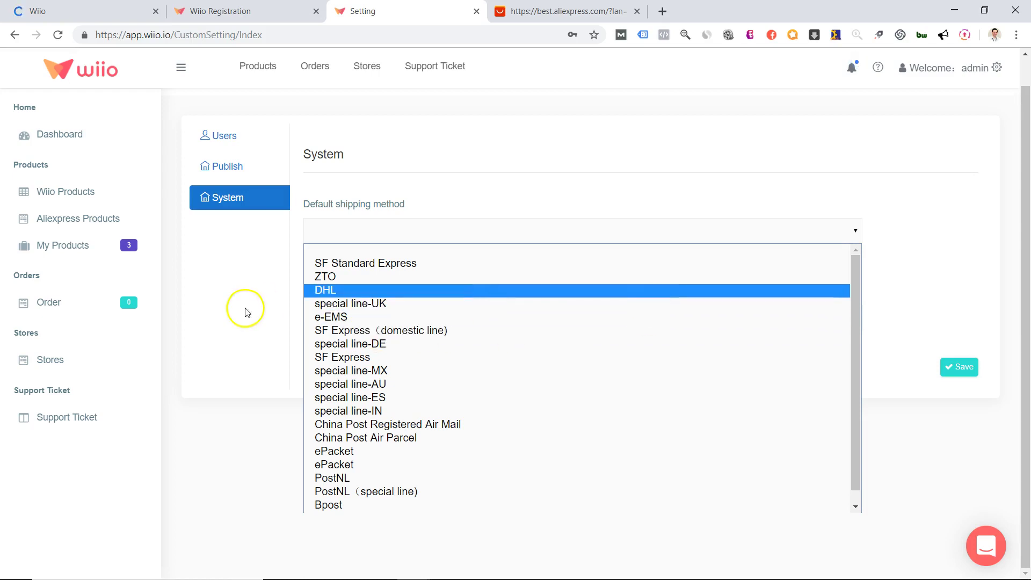
left_click(274, 290)
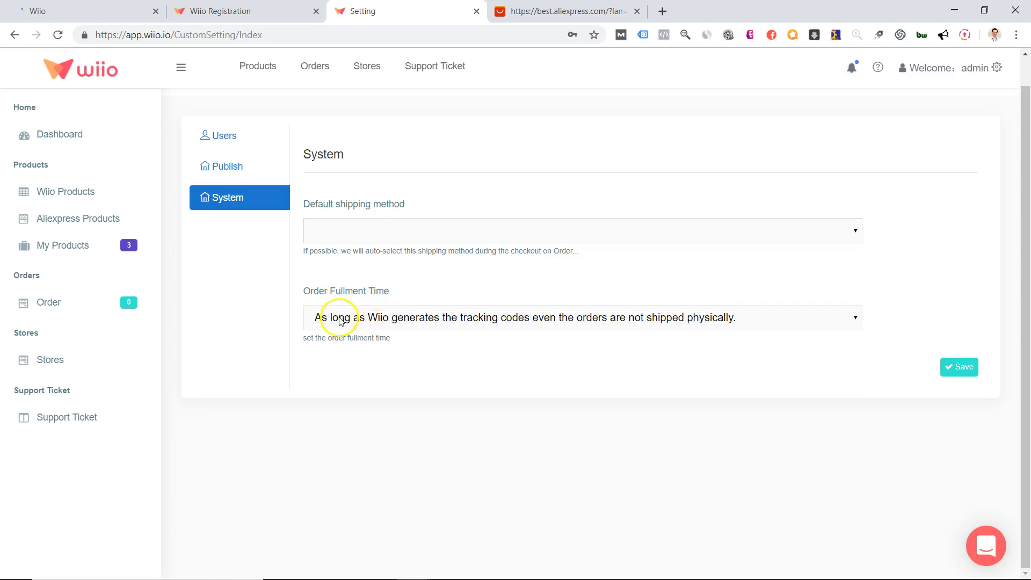
left_click(430, 327)
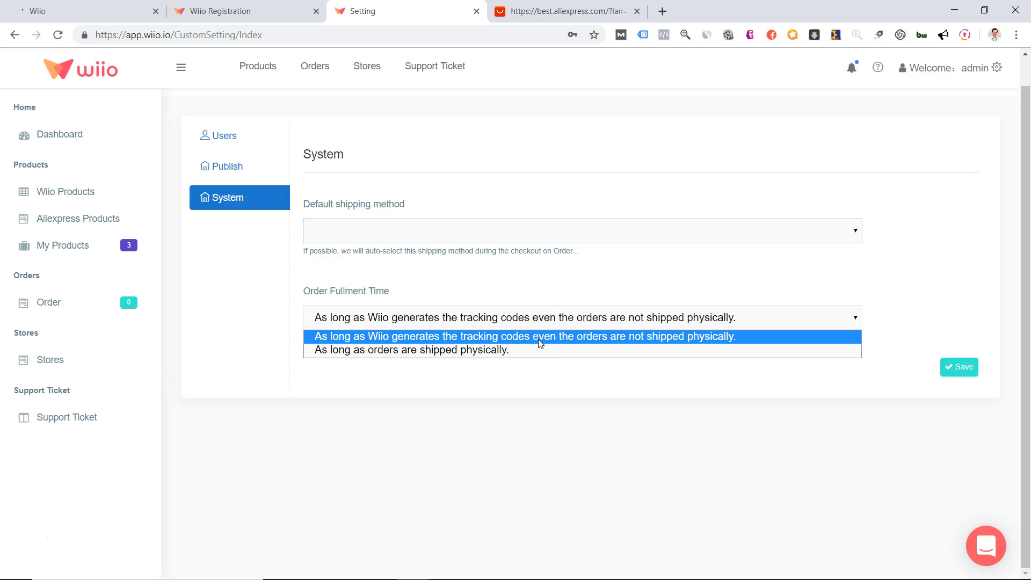
left_click(758, 285)
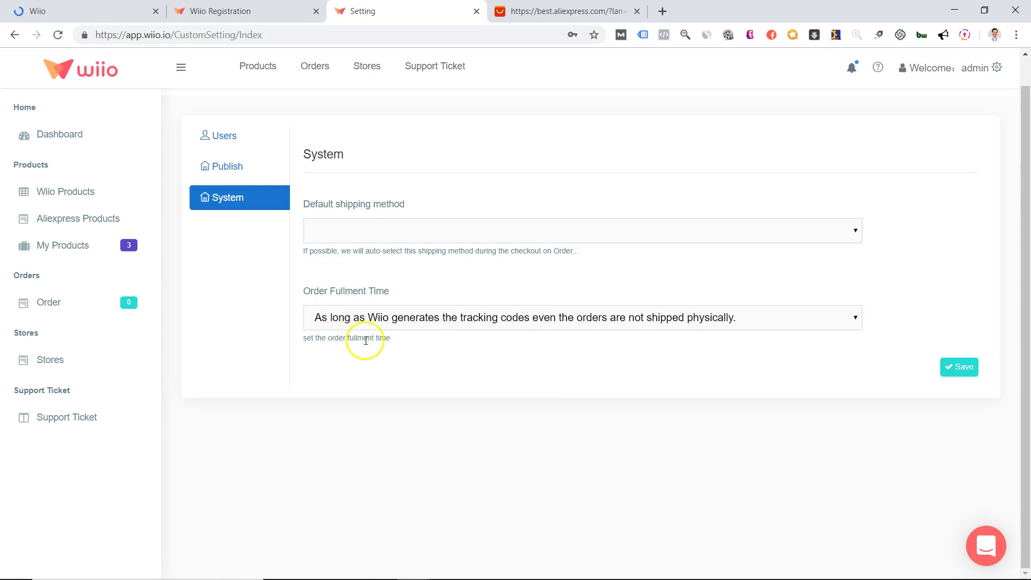
left_click(471, 318)
left_click(478, 279)
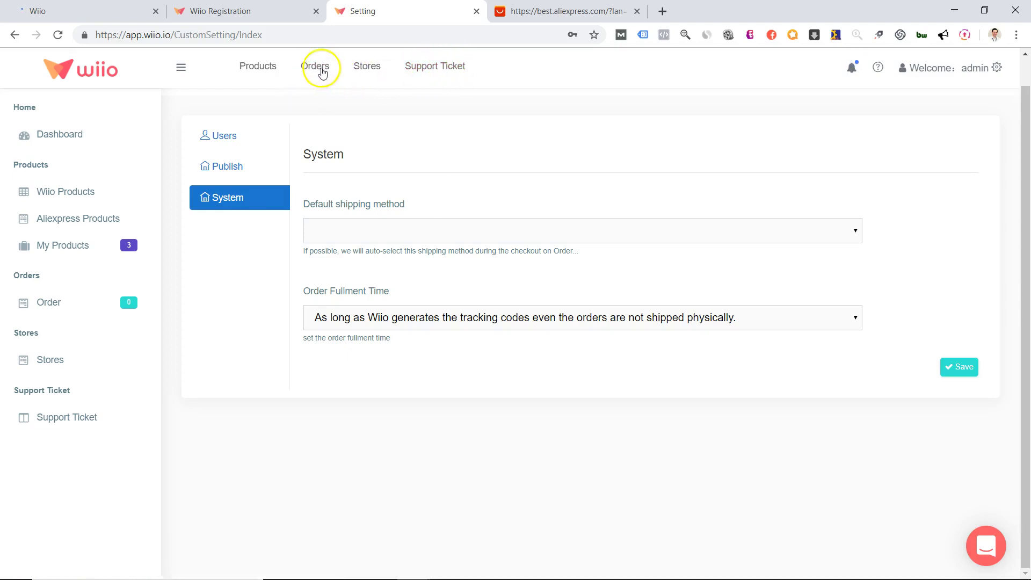
Step: Open the Orders page and view the Quoting and Quoted order lists
left_click(317, 67)
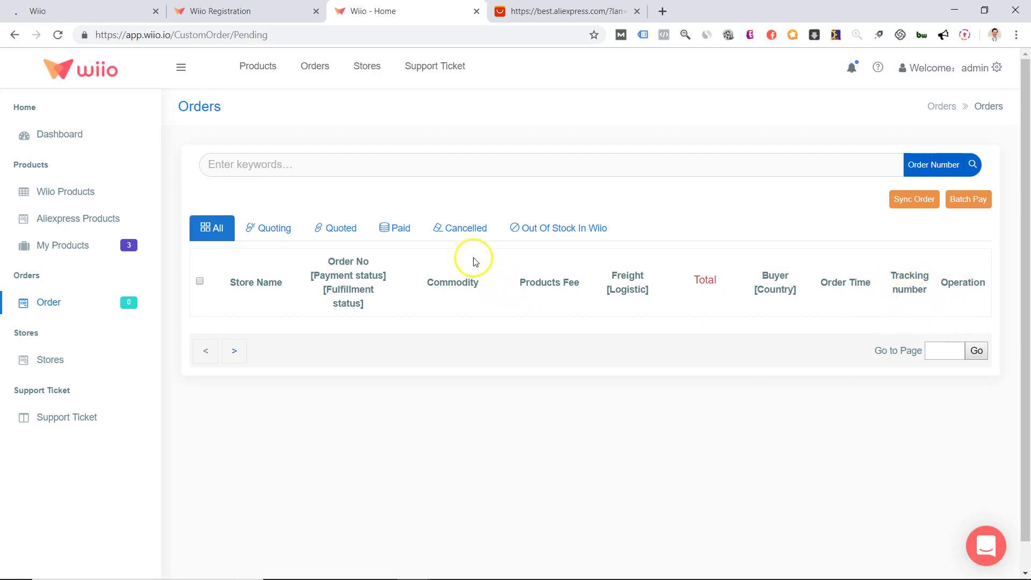
left_click(280, 229)
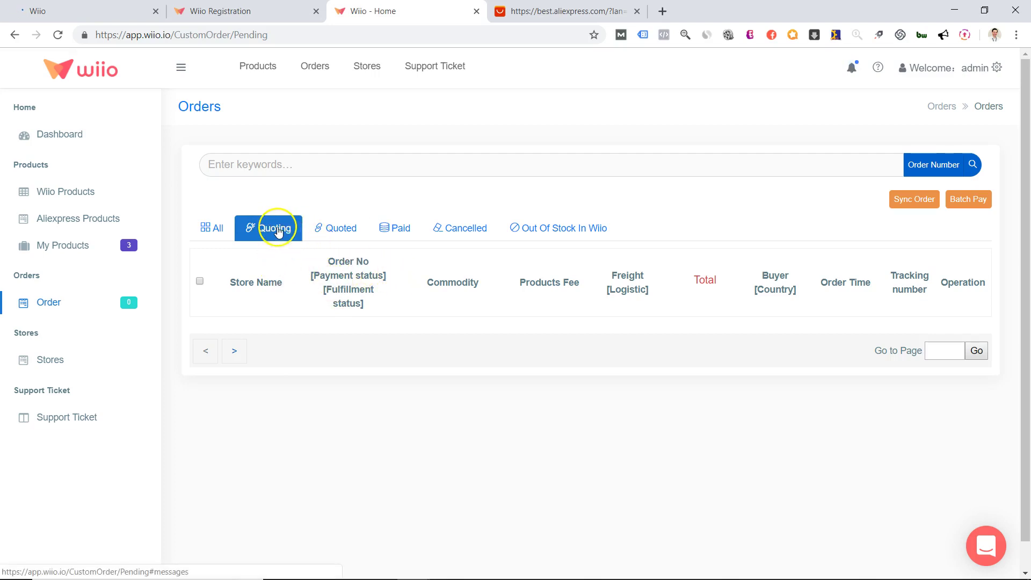
left_click(333, 228)
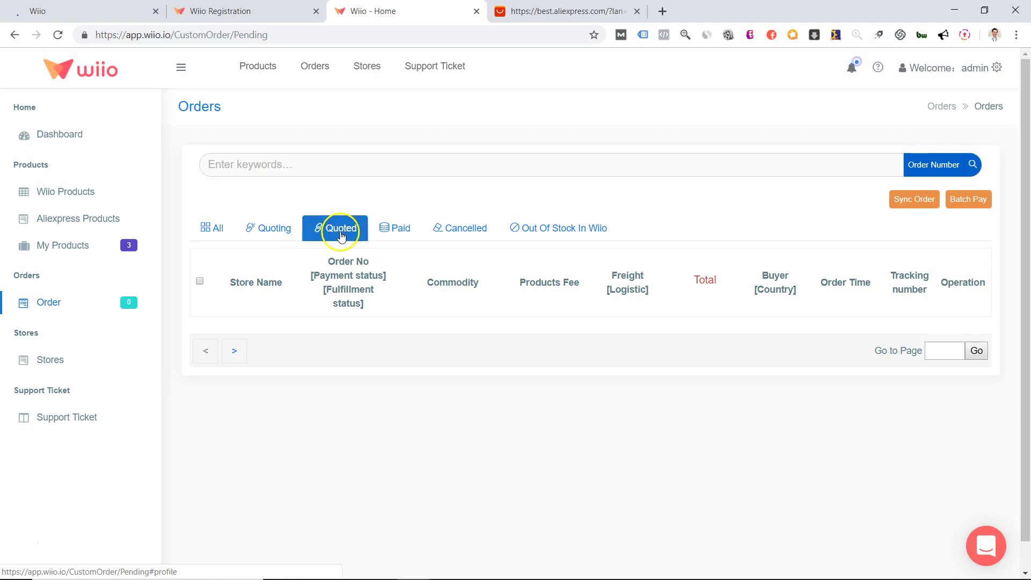
Step: Switch to AliExpress and open the T2 Wireless Bluetooth Speakers product from the Mobile Geek collection
left_click(546, 11)
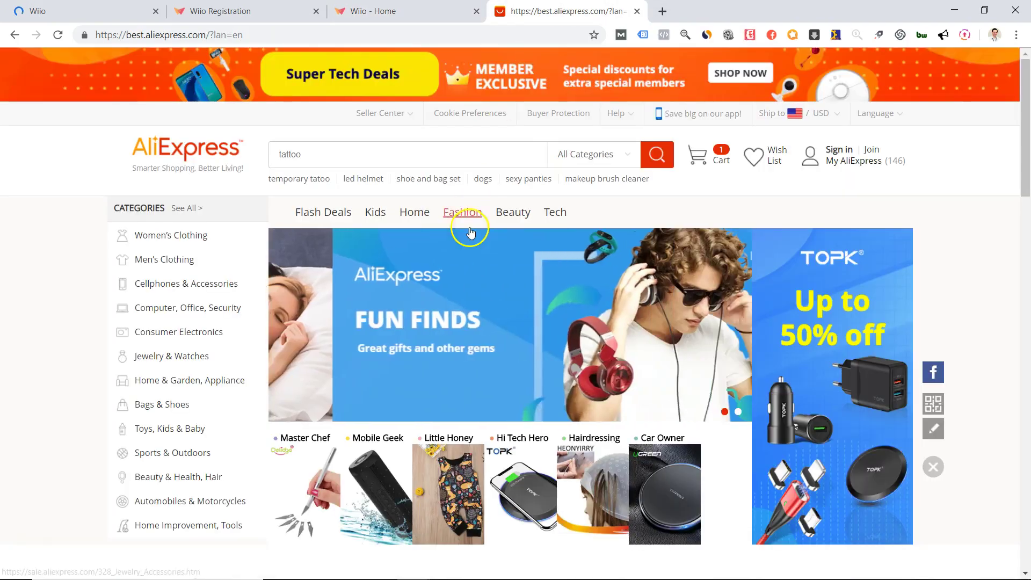
scroll(470, 232, "down", 6)
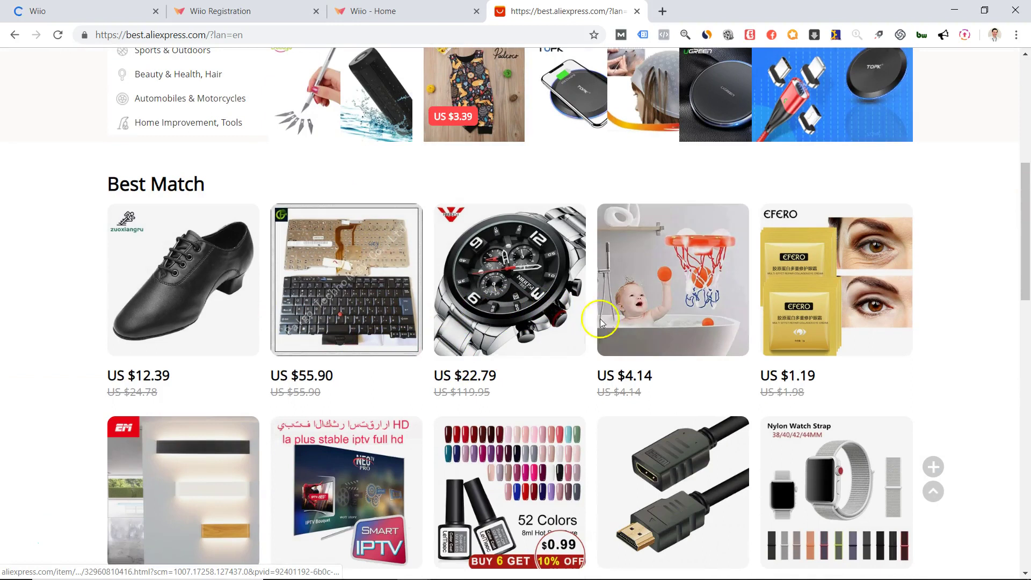
scroll(533, 357, "up", 1)
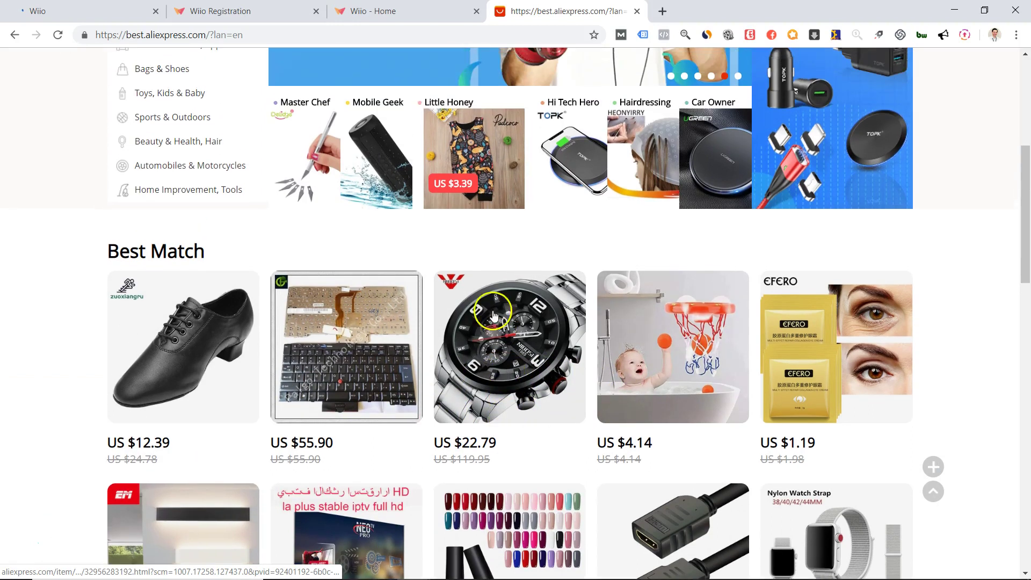
left_click(392, 159)
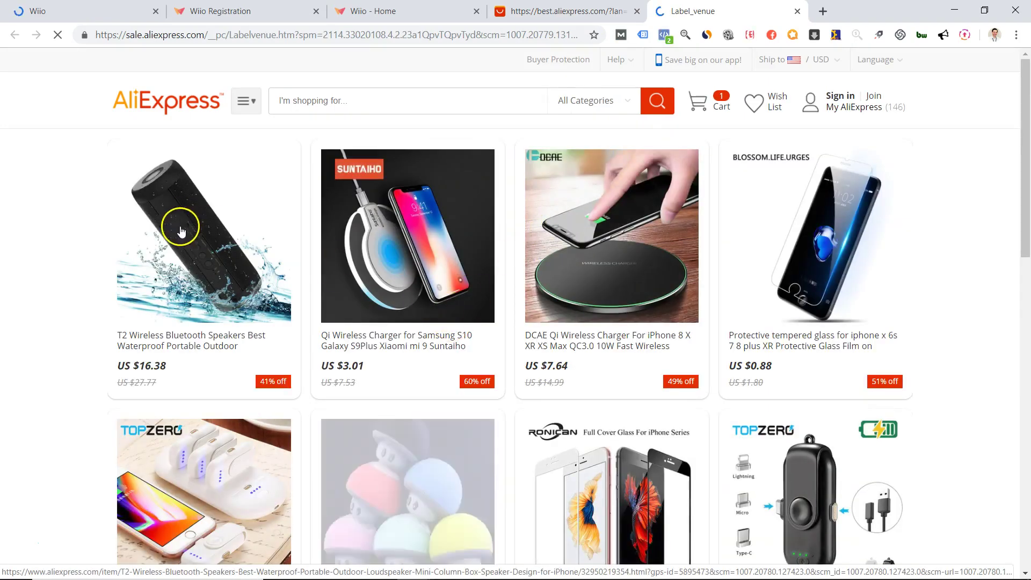
left_click(175, 224)
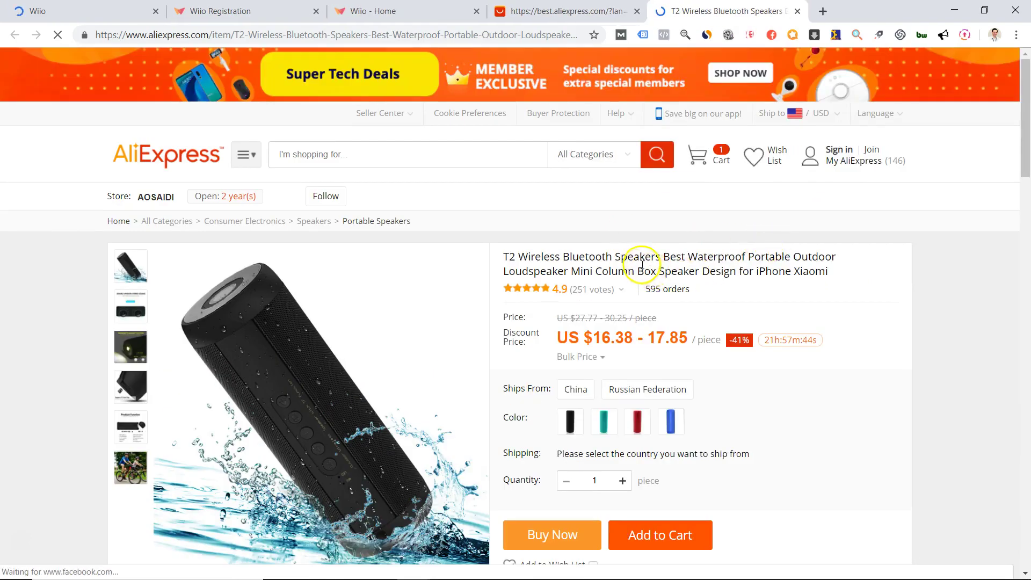
Step: Choose the black speaker shipped from China and examine its shipping costs and delivery times to the United States
scroll(652, 271, "down", 1)
left_click(575, 328)
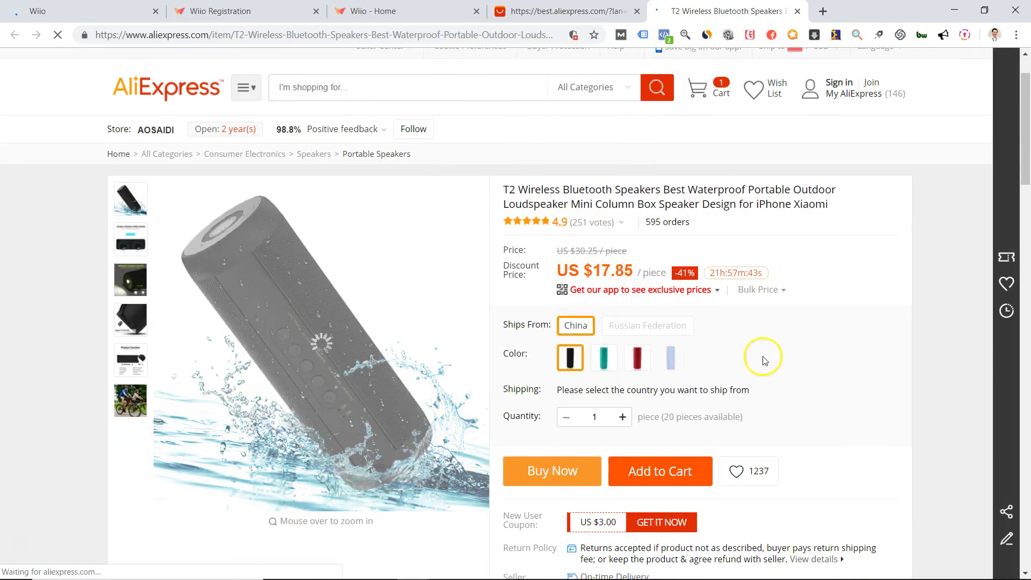
scroll(621, 314, "down", 1)
scroll(620, 314, "down", 5)
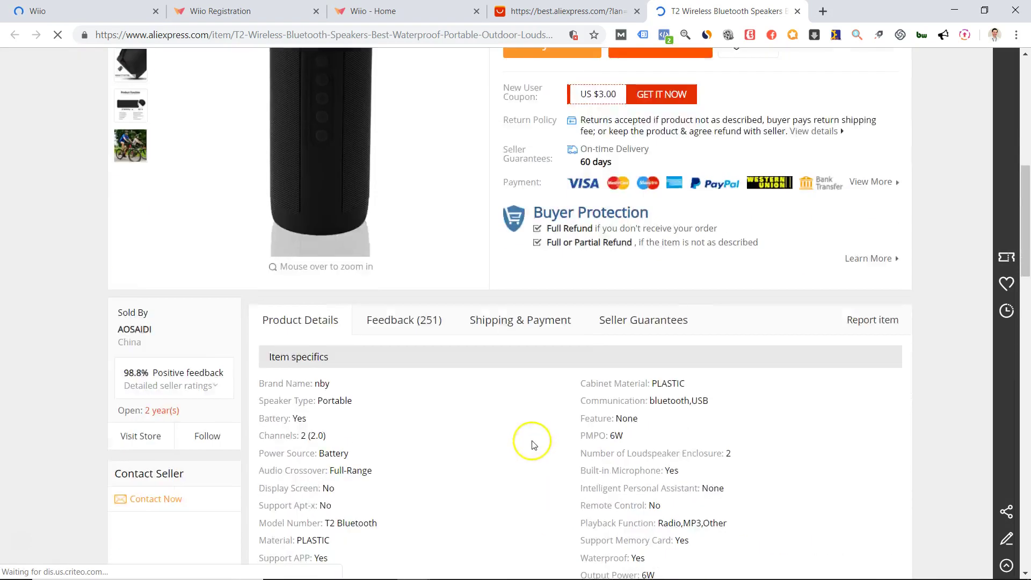
left_click(507, 156)
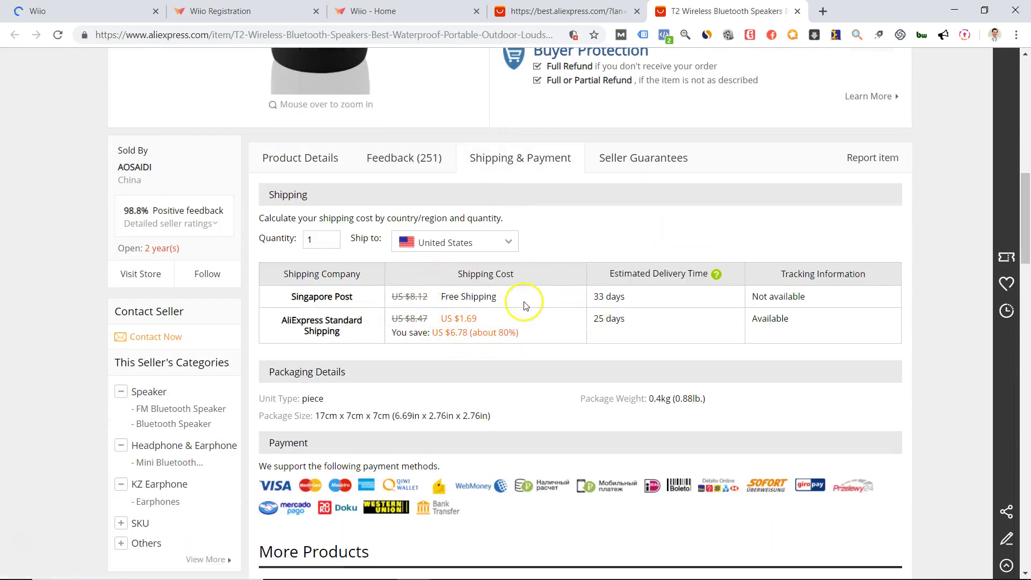
scroll(523, 333, "up", 3)
scroll(526, 336, "down", 4)
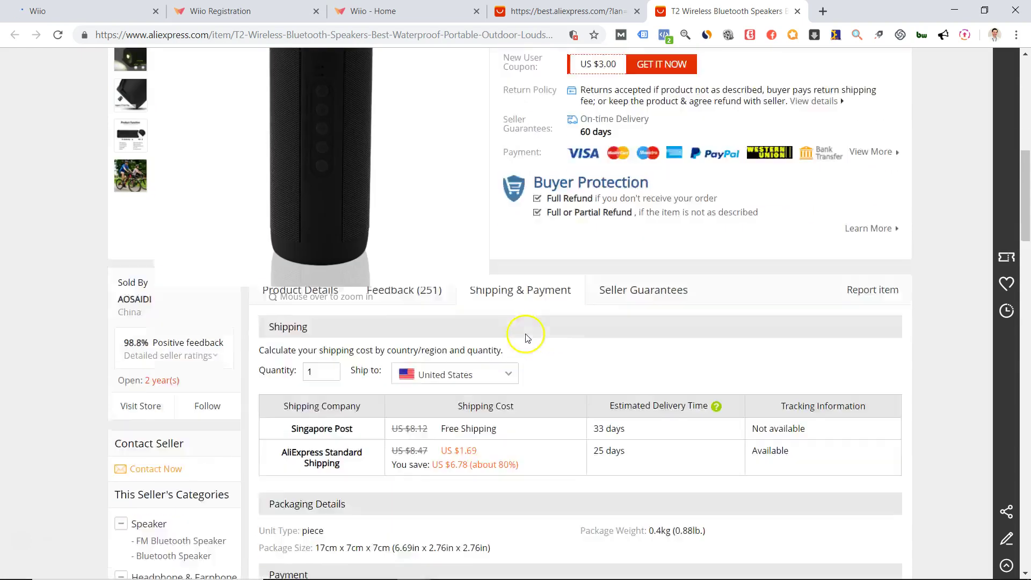
scroll(540, 346, "up", 5)
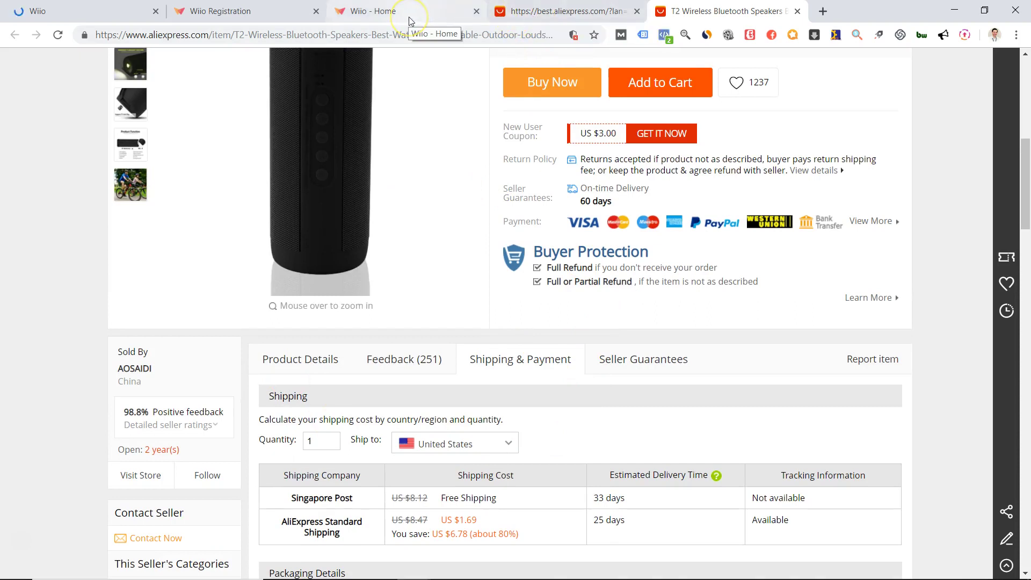
scroll(665, 229, "up", 9)
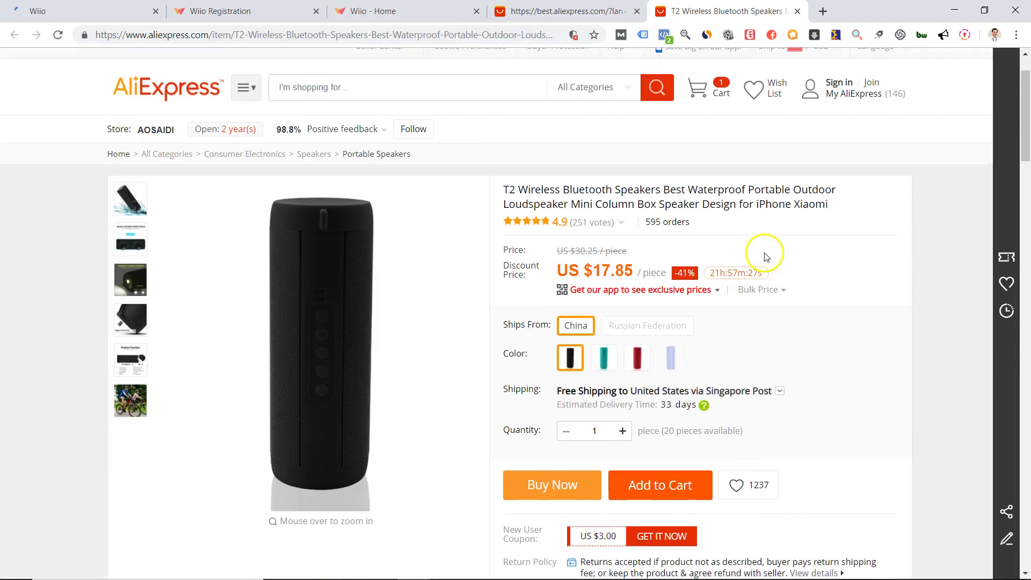
Step: Examine the speaker's rating, discount price, color options and shipping details on the AliExpress product page
scroll(714, 263, "down", 1)
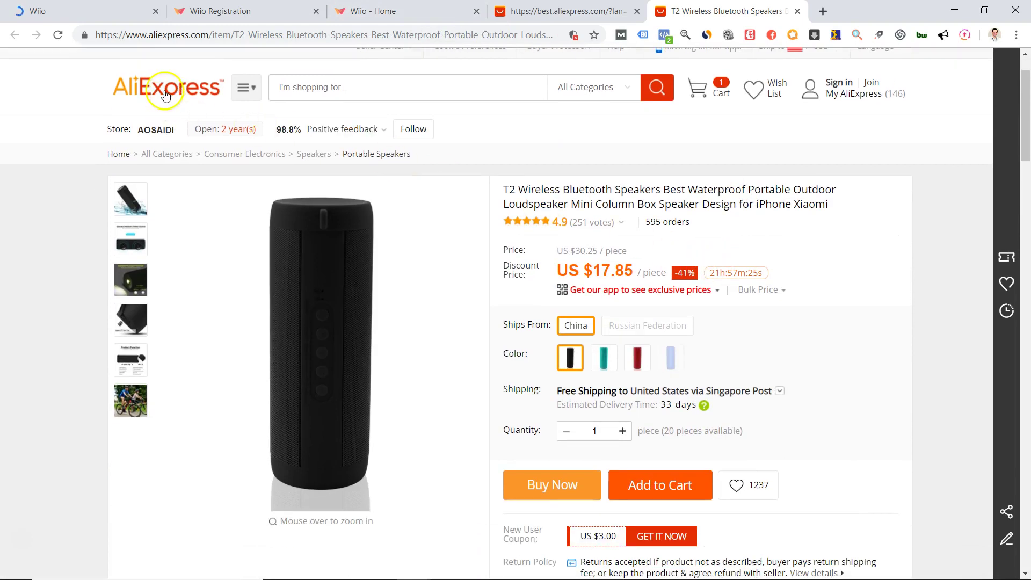
scroll(641, 210, "up", 1)
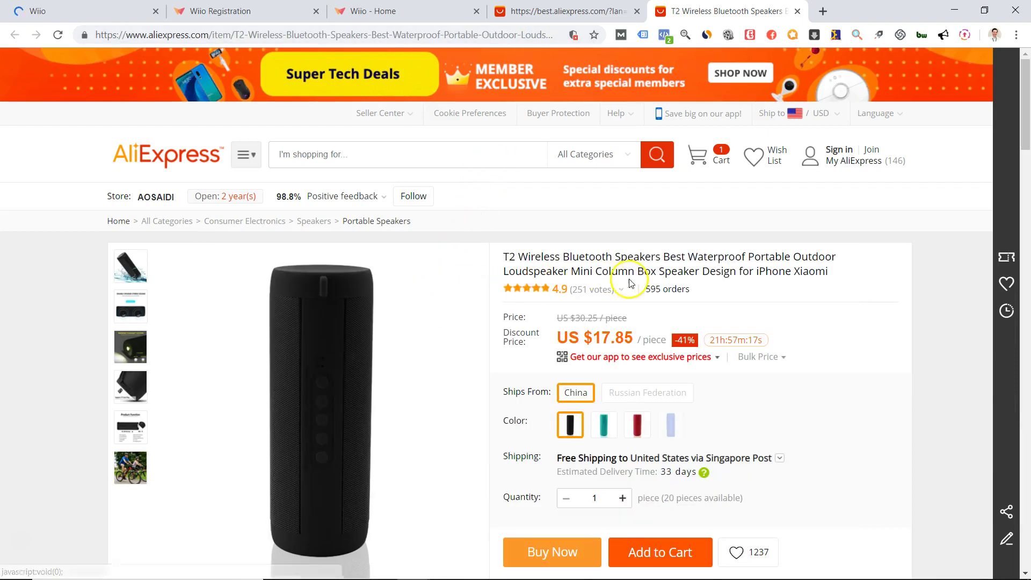
left_click(644, 265)
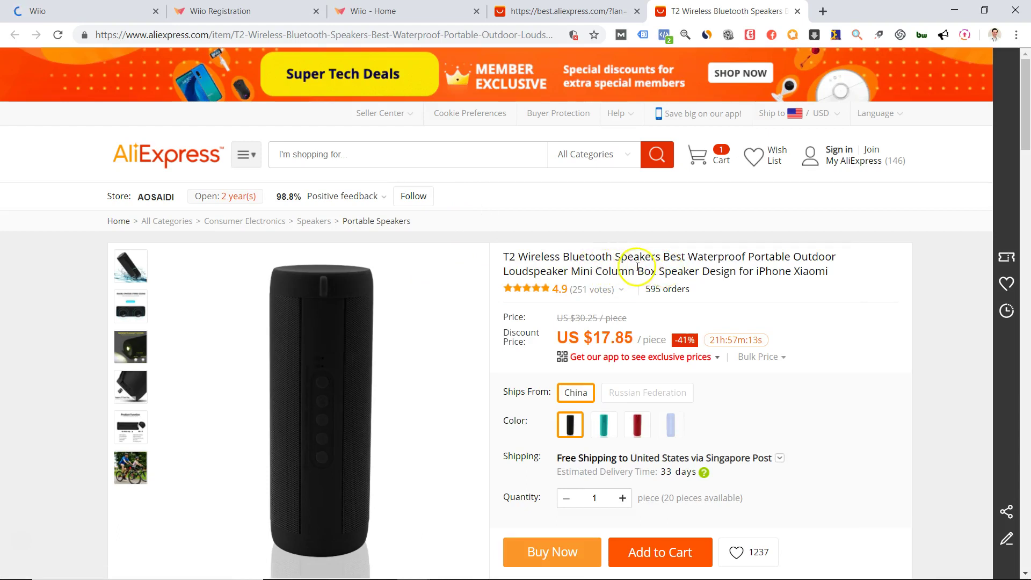
scroll(747, 266, "down", 3)
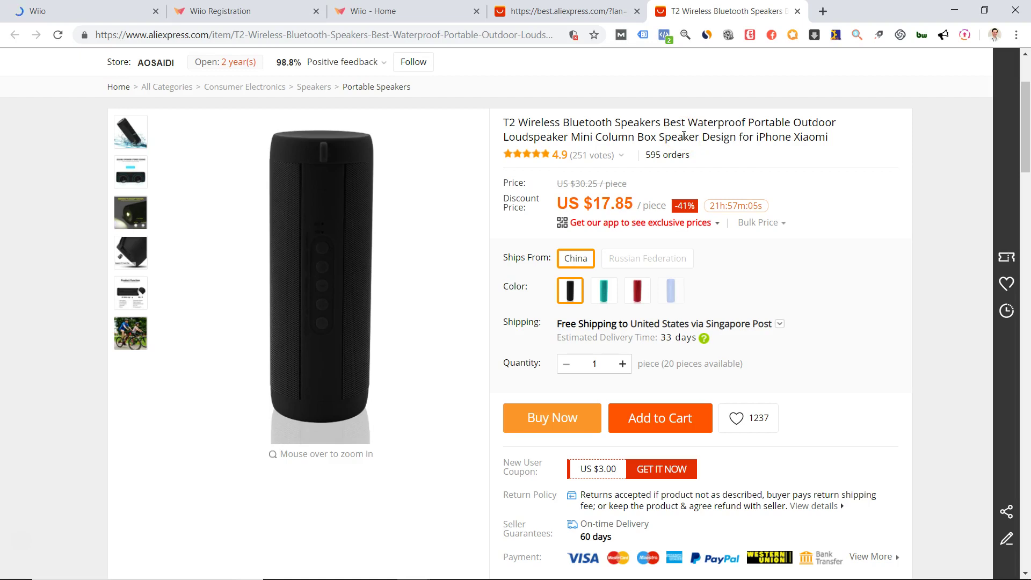
scroll(701, 248, "down", 1)
scroll(650, 223, "up", 2)
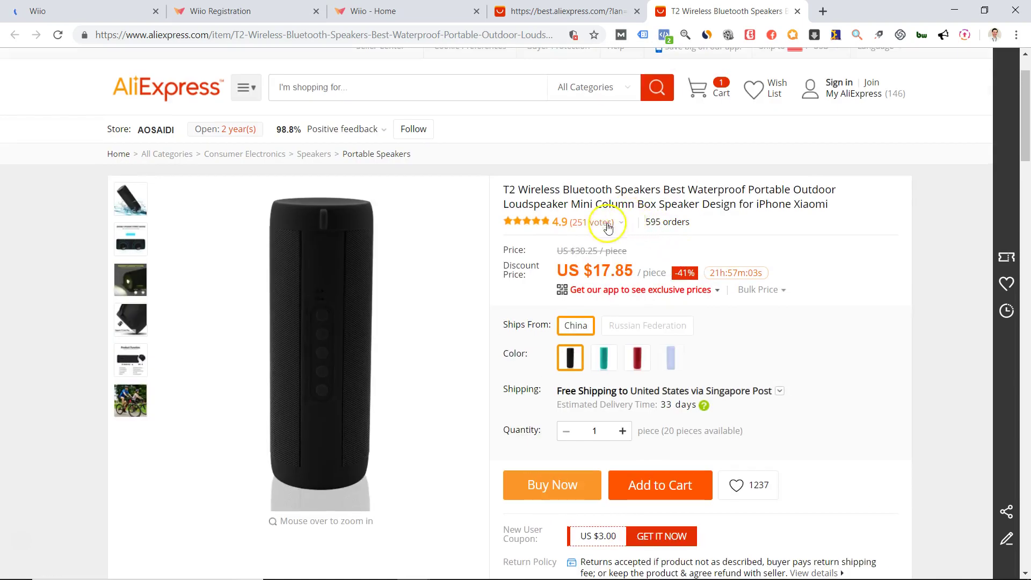
scroll(607, 228, "down", 3)
scroll(592, 248, "up", 2)
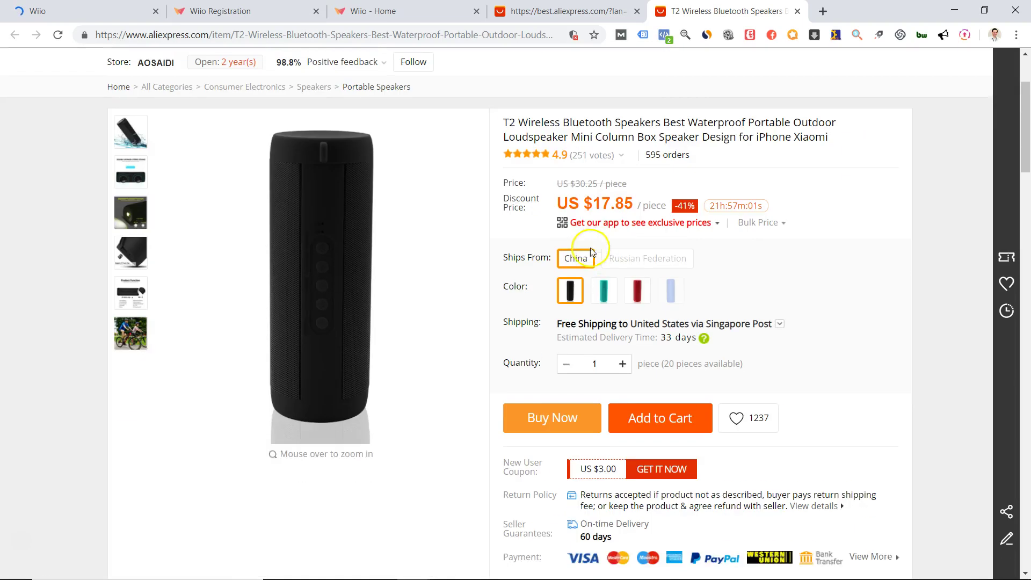
scroll(592, 251, "down", 6)
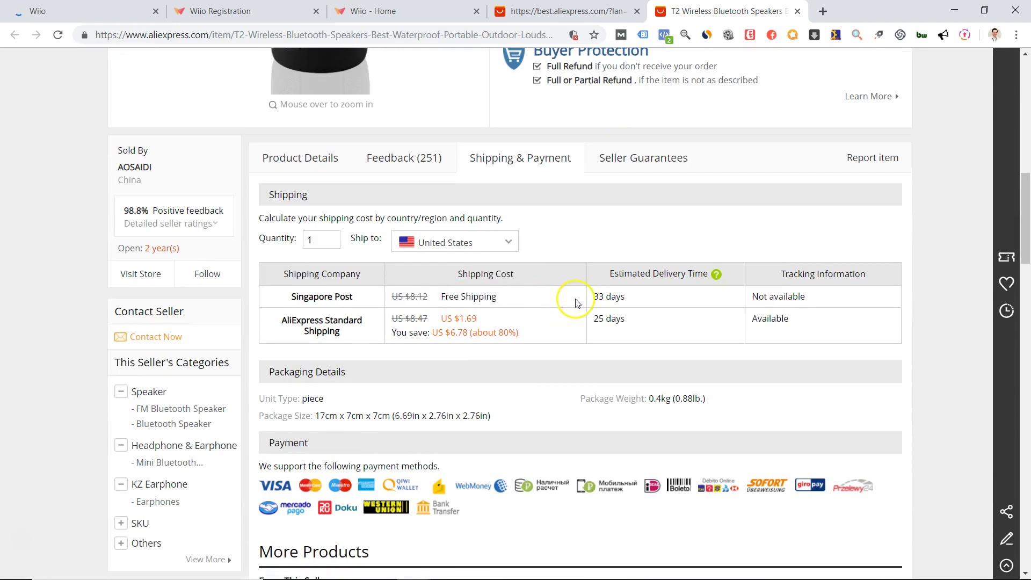
scroll(575, 315, "up", 8)
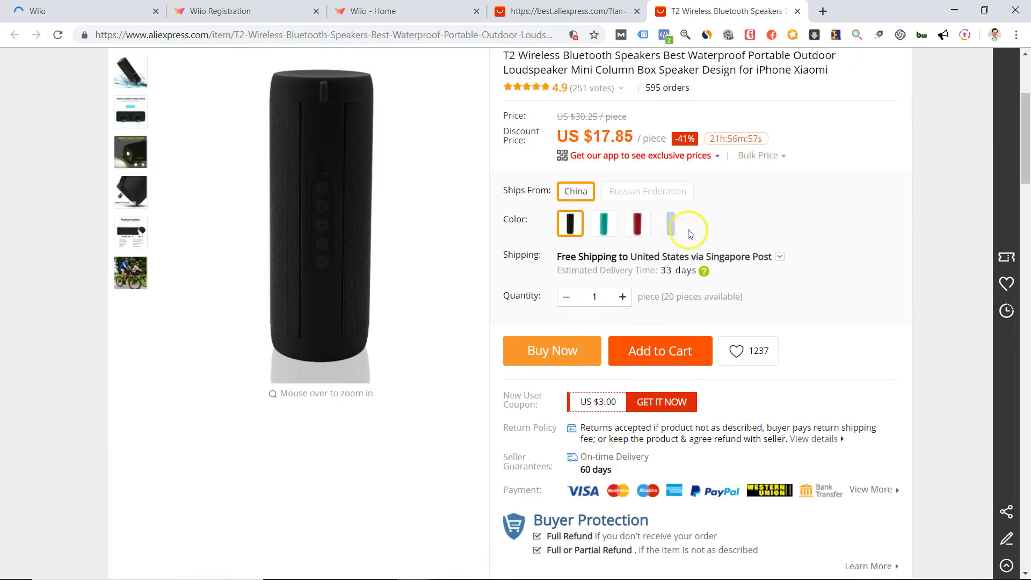
scroll(601, 253, "up", 4)
scroll(601, 255, "down", 4)
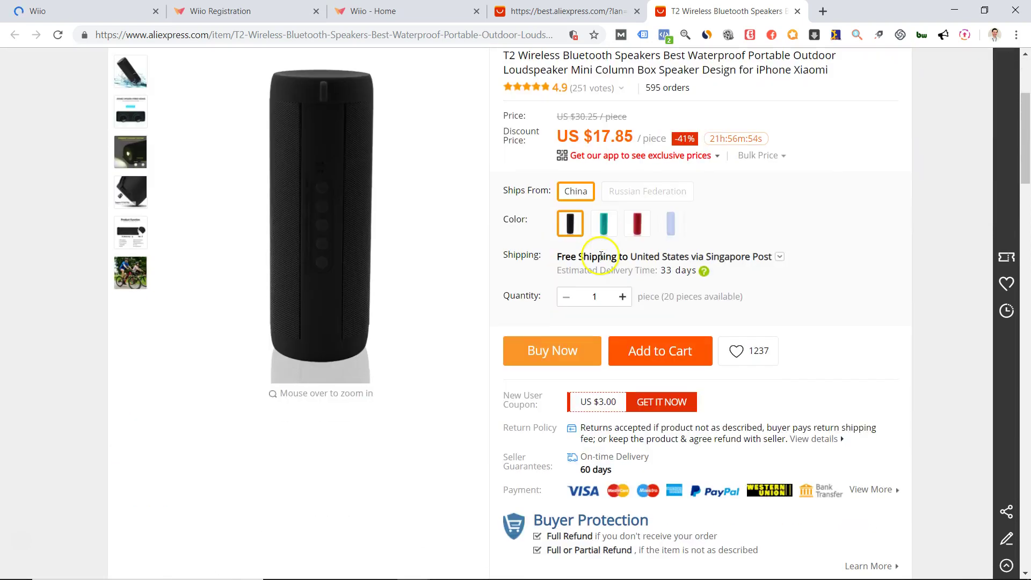
Step: Compare the fee and freight columns of Wiio's Quoted orders list with the speaker's price and shipping on AliExpress
left_click(416, 17)
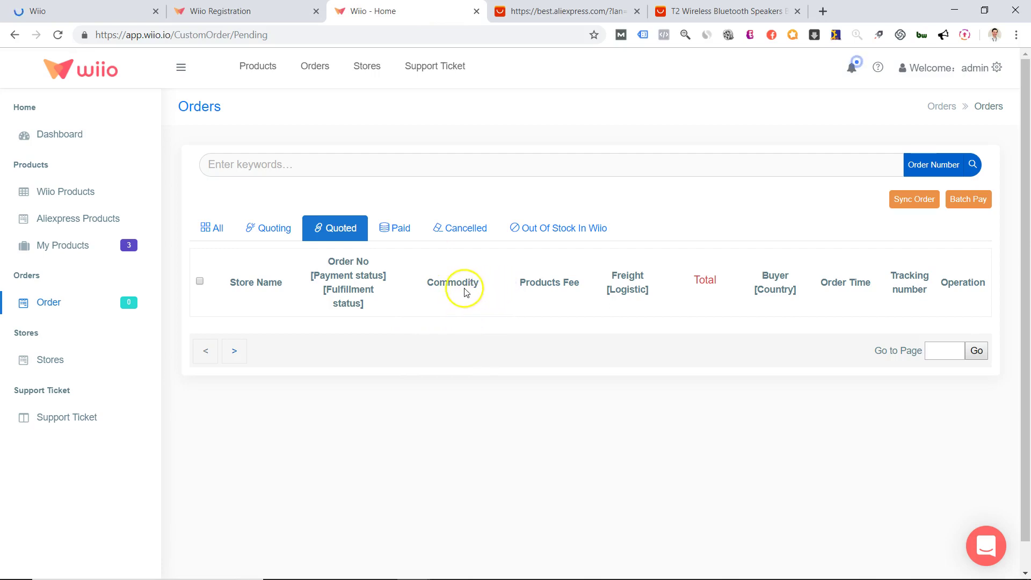
left_click(693, 12)
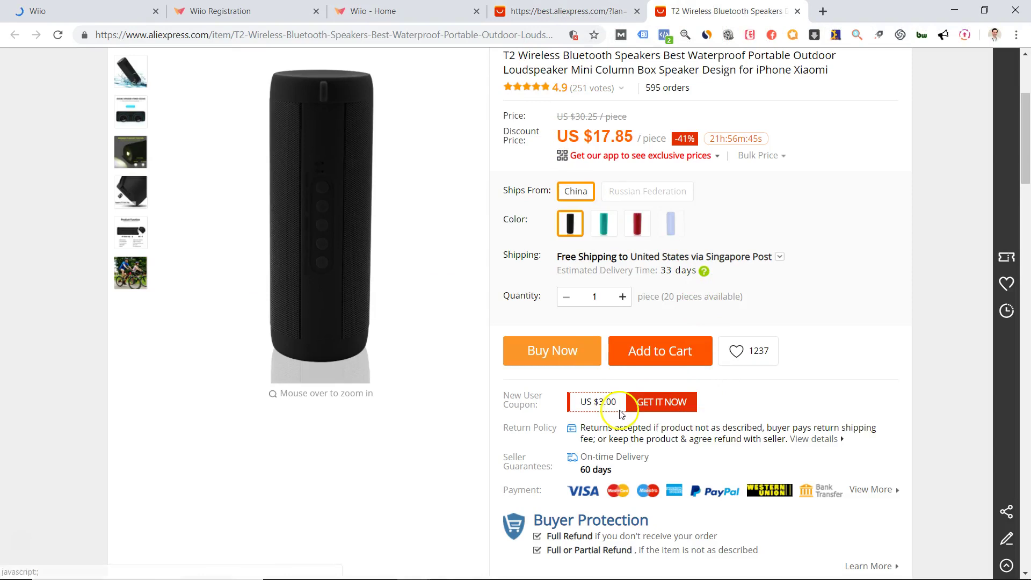
scroll(564, 361, "down", 9)
scroll(564, 426, "up", 10)
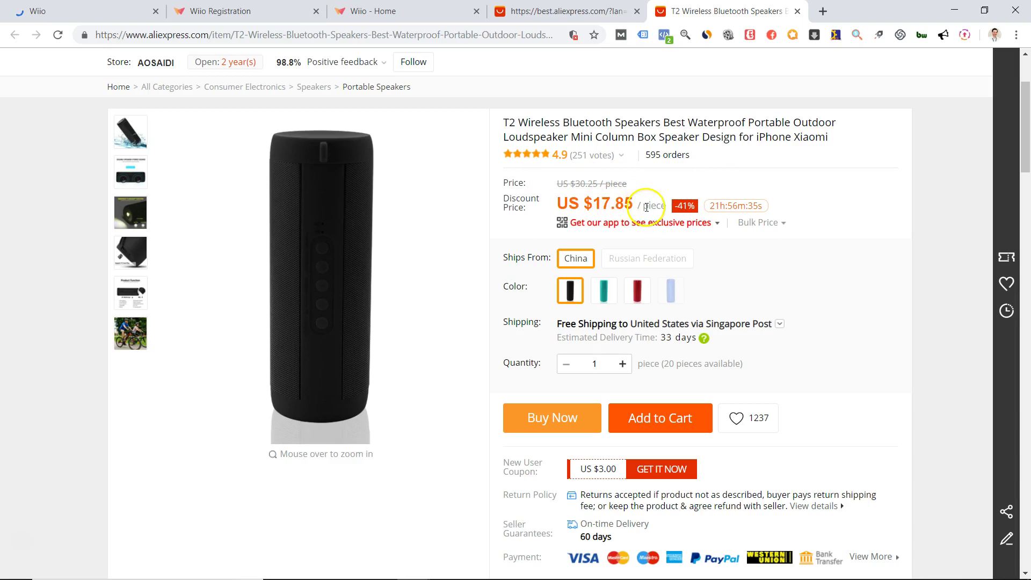
left_click(422, 12)
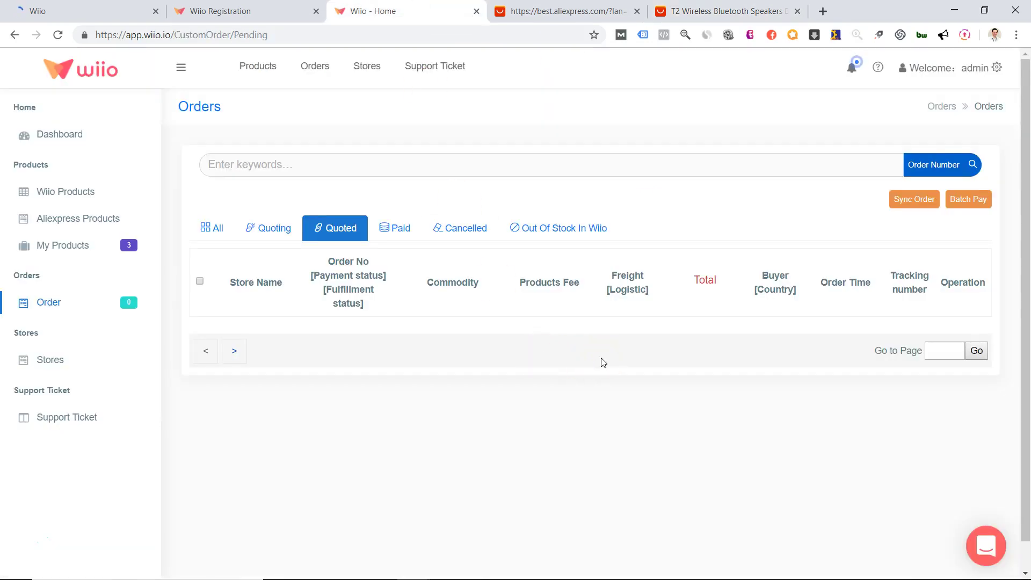
Step: Copy the web address of the T2 speaker's AliExpress product page and return to Wiio
left_click(714, 9)
left_click(526, 36)
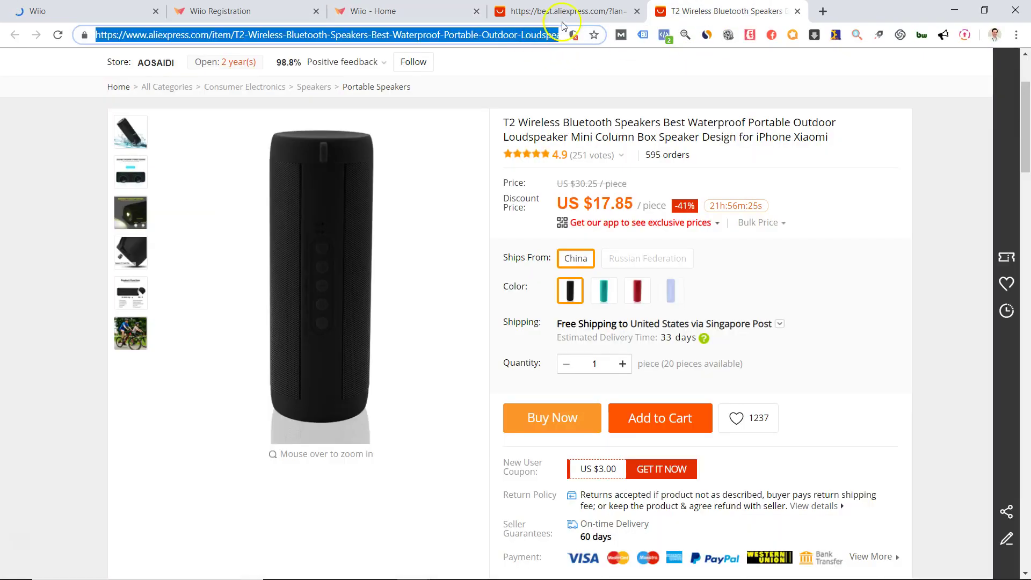
left_click(376, 11)
left_click(27, 193)
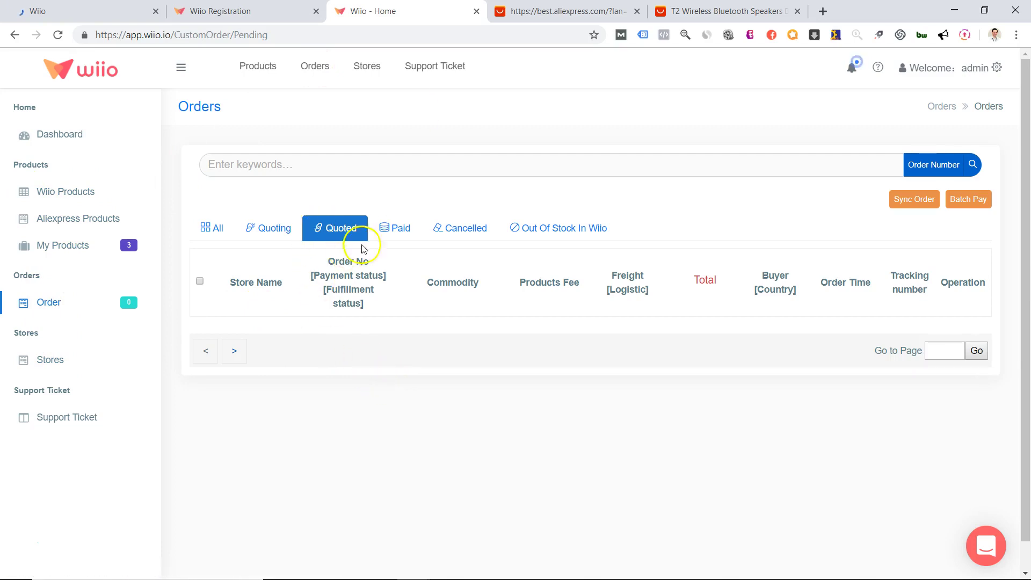
left_click(725, 11)
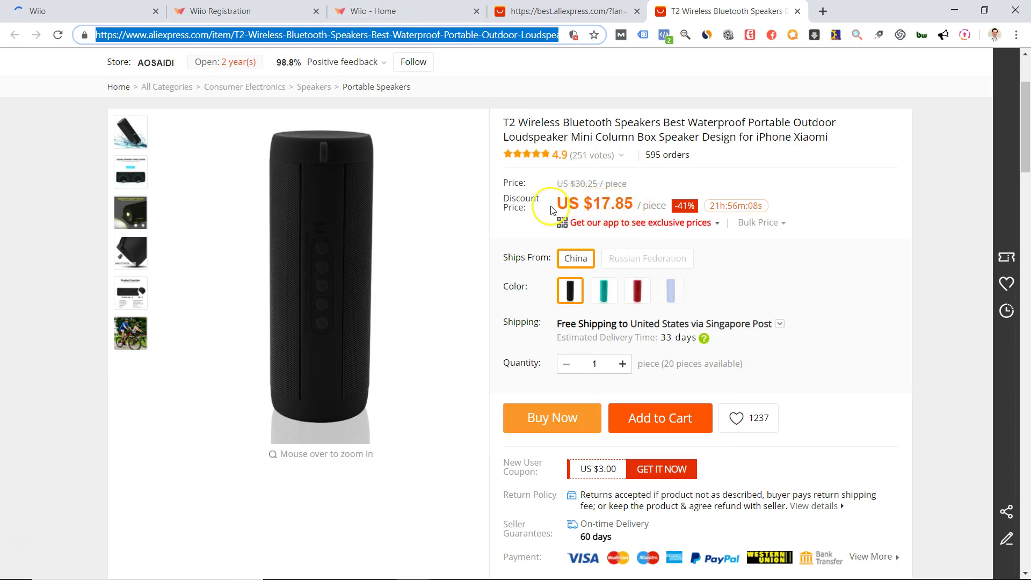
mouse_move(596, 223)
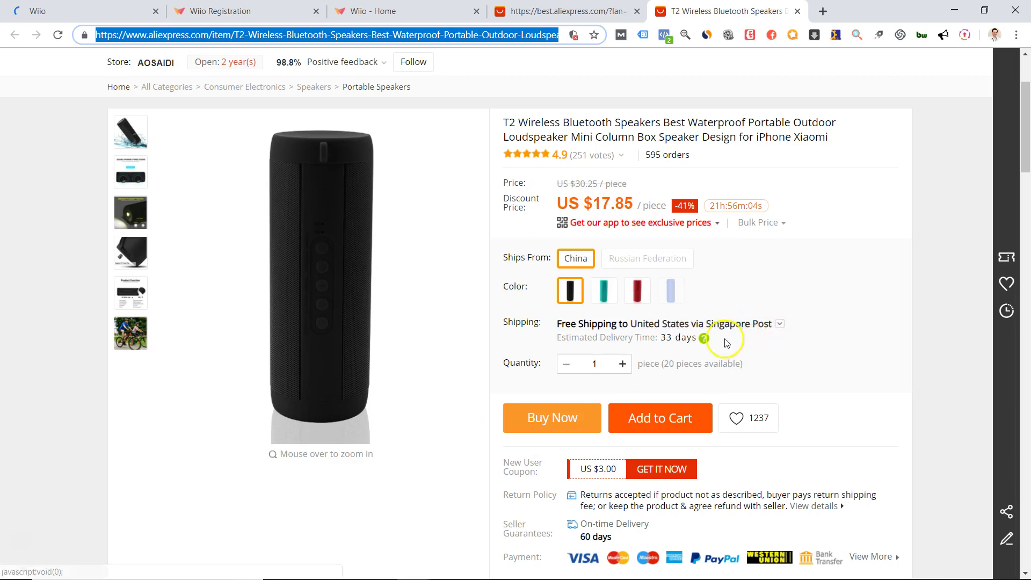
left_click(390, 10)
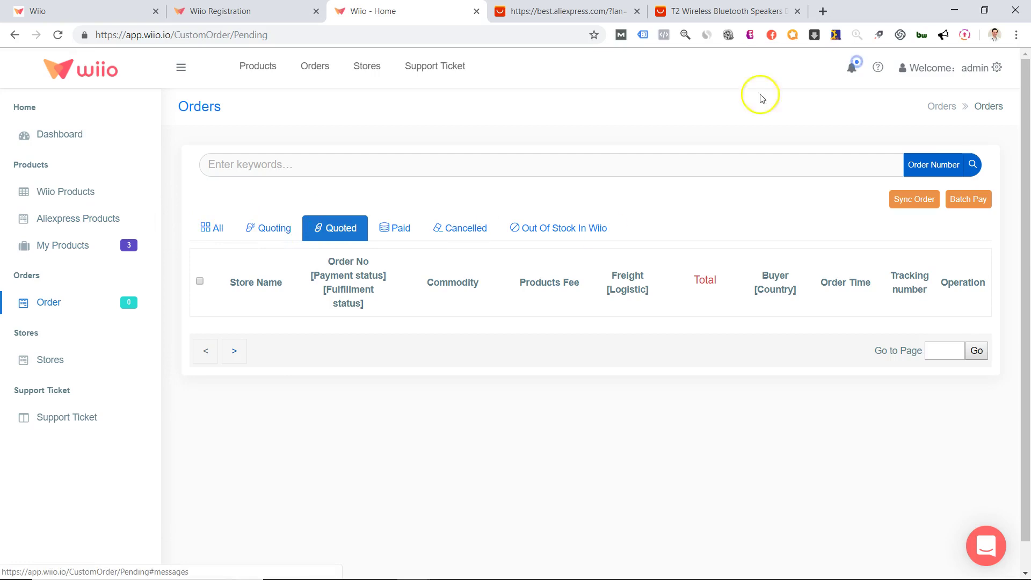
Step: Import the T2 speaker through Wiio's Aliexpress Products page using its copied URL, with everything after .html removed
left_click(79, 219)
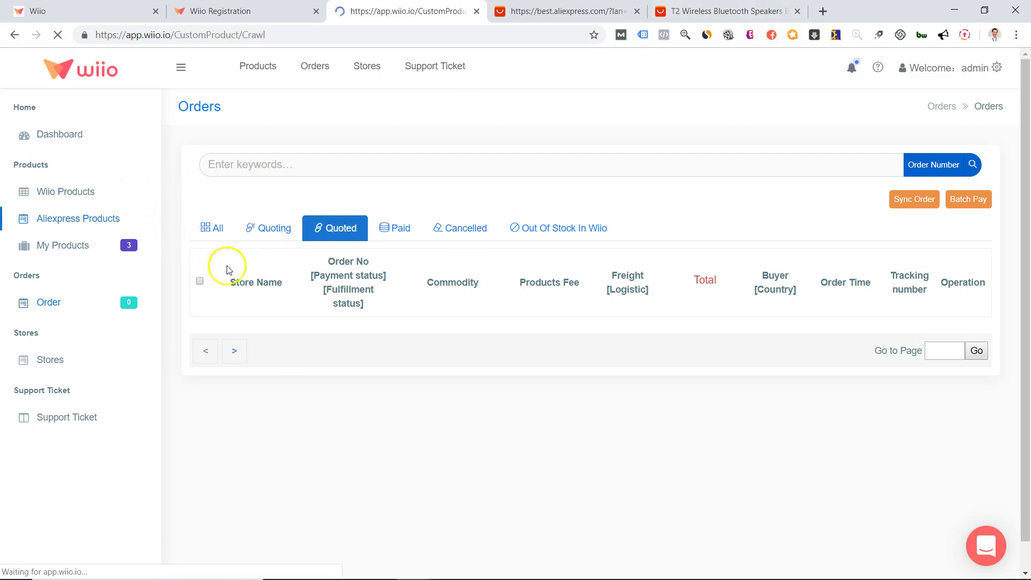
left_click(317, 205)
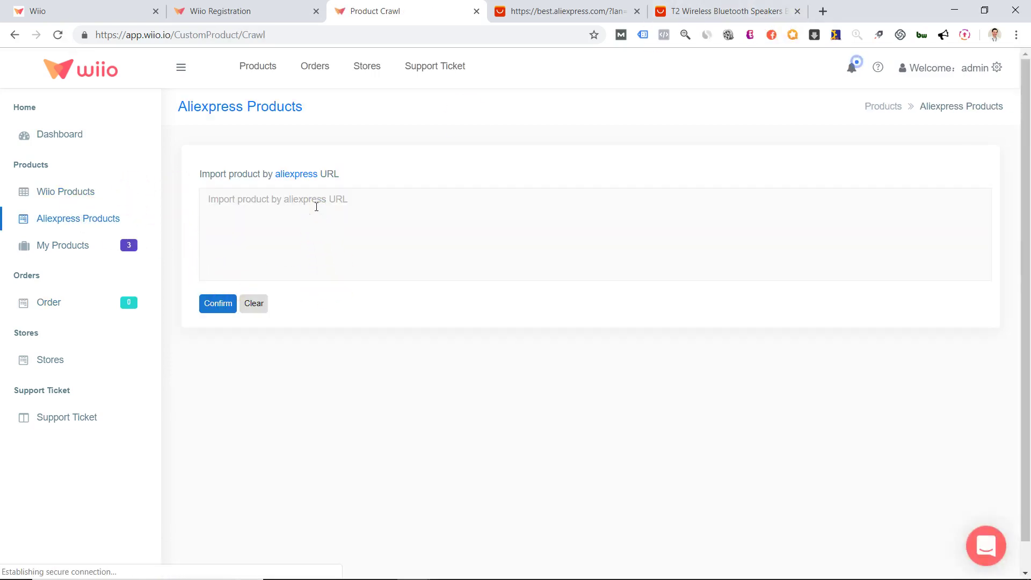
type("https://www.aliexpress.com/item/T2-Wireless-Bluetooth-Speakers-Best-Waterproof-Portable-Outdoor-Loudspeaker-Mini-Column-Box-Speaker-Design-for-iPhone/32950219354.html?spm=a2g01.12375326.layer-is9wlp.1.de8b67d07HWVzz&gps-id=5895473&scm=1007.20780.127423.0&scm_id=1007.20780.127423.0&scm-url=1007.20780.127423.0&pvid=5cef276d-f560-4138-a190-49bc01ca85c6")
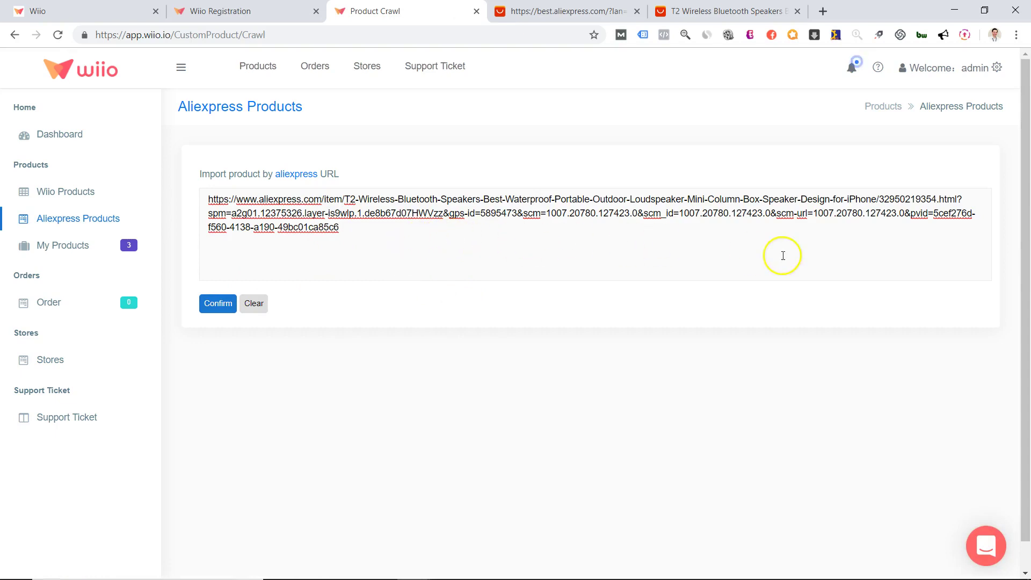
left_click_drag(869, 247, 961, 200)
key("BackSpace")
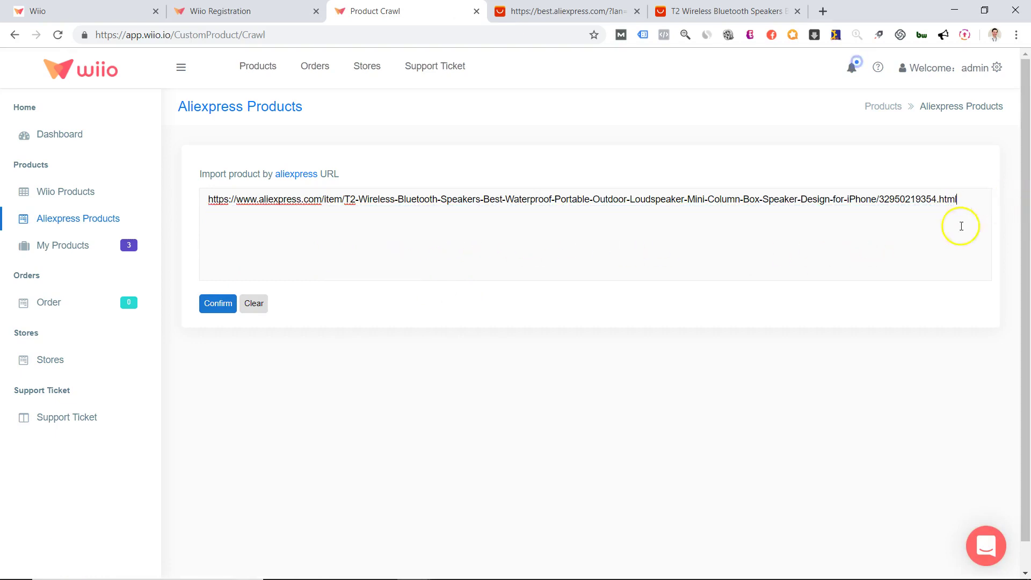
left_click(209, 305)
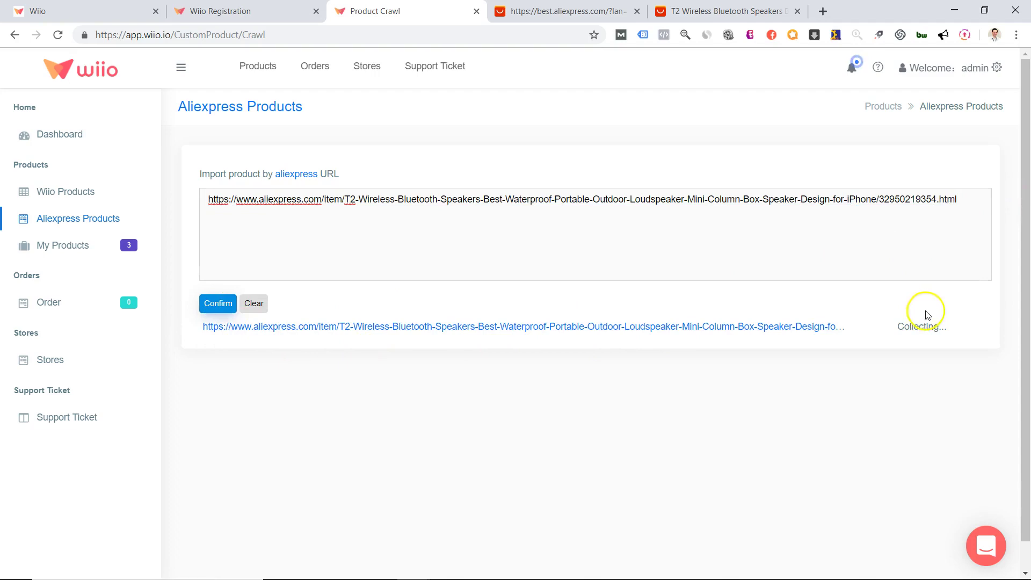
Step: Open the newly imported T2 speaker from My Products for editing and check the available stores without choosing one
left_click(57, 246)
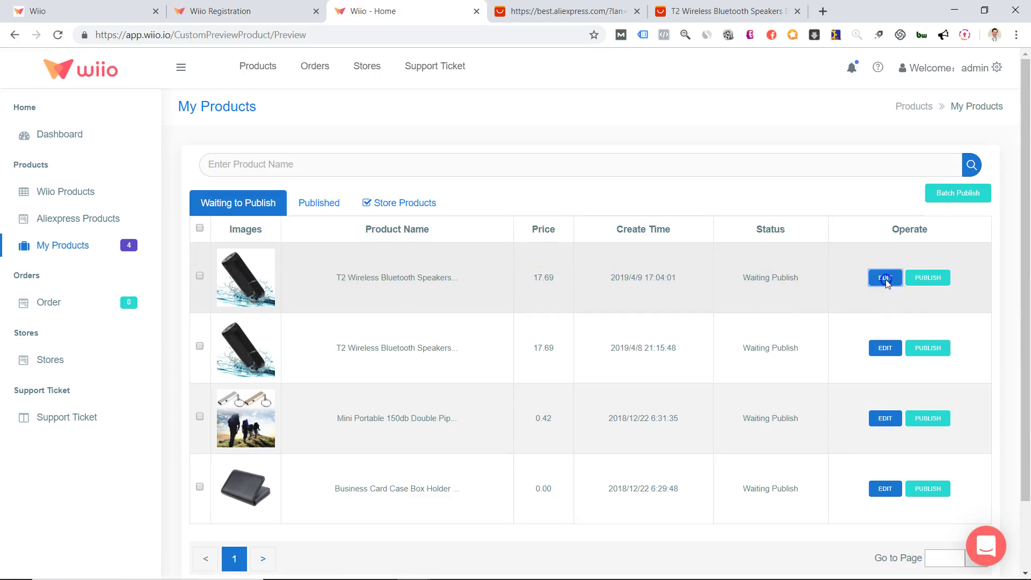
left_click(885, 279)
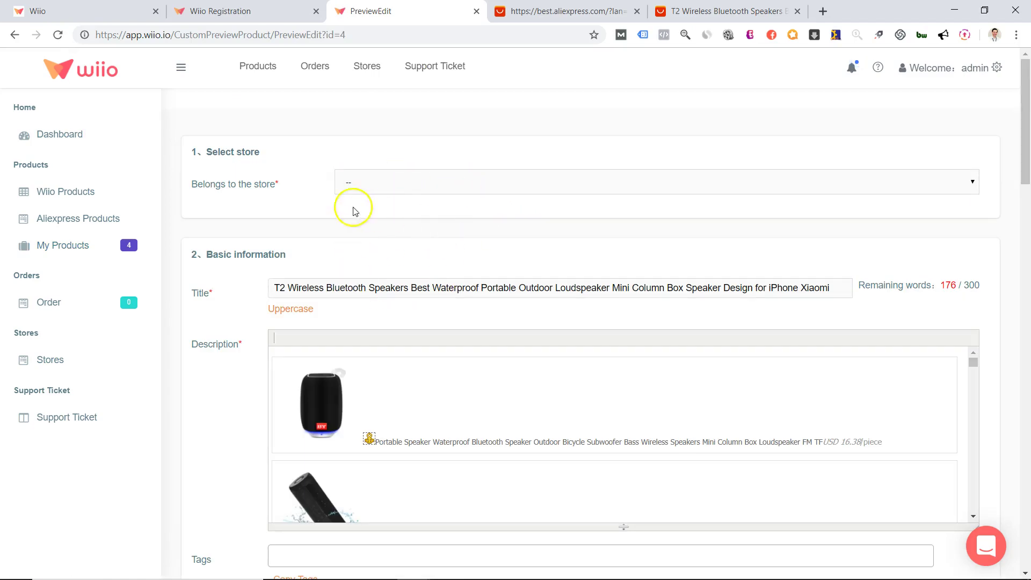
left_click(387, 184)
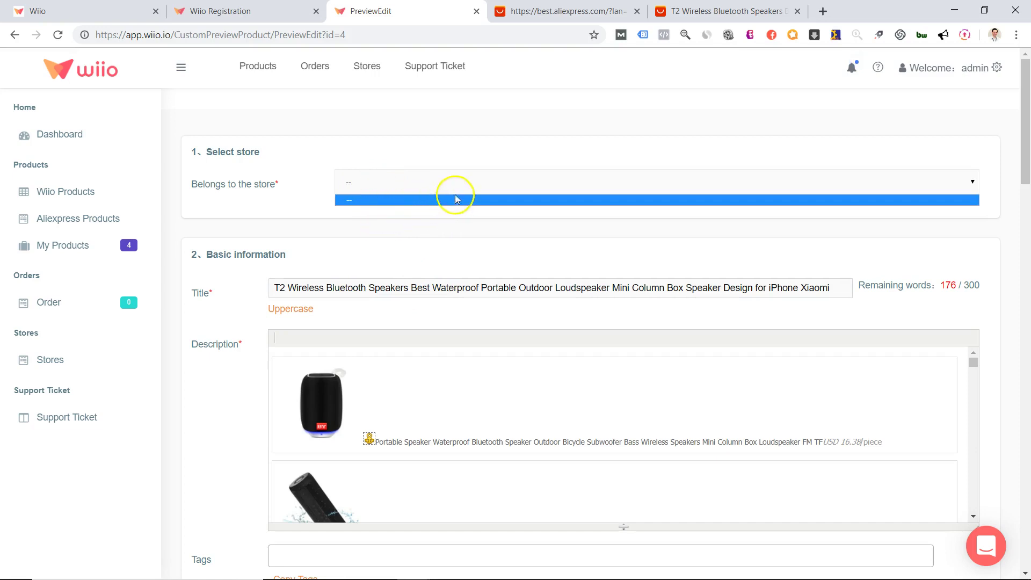
left_click(479, 161)
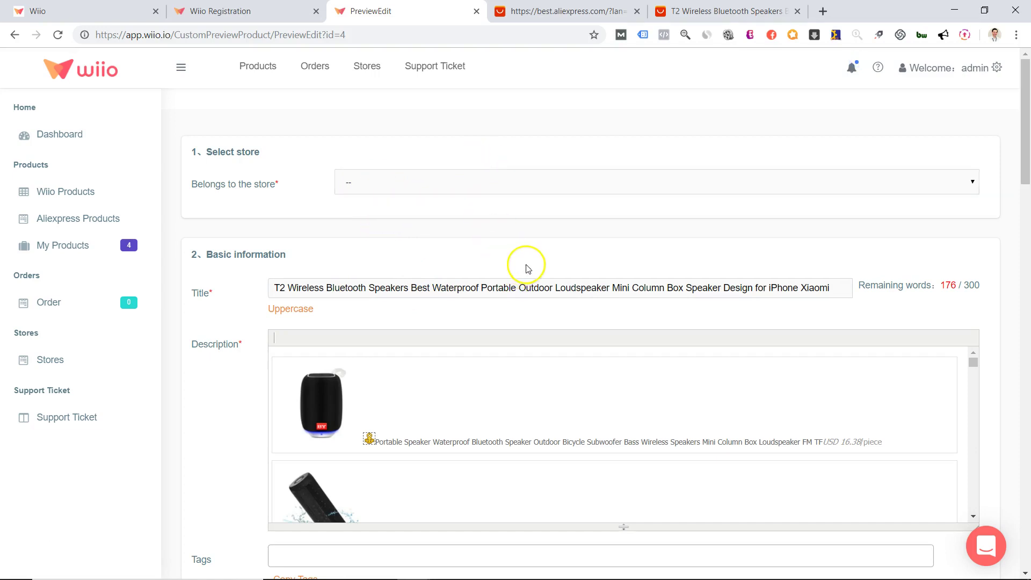
Step: Review the imported speaker's title, description, tags, SKU and price fields on the product edit page
scroll(529, 268, "down", 1)
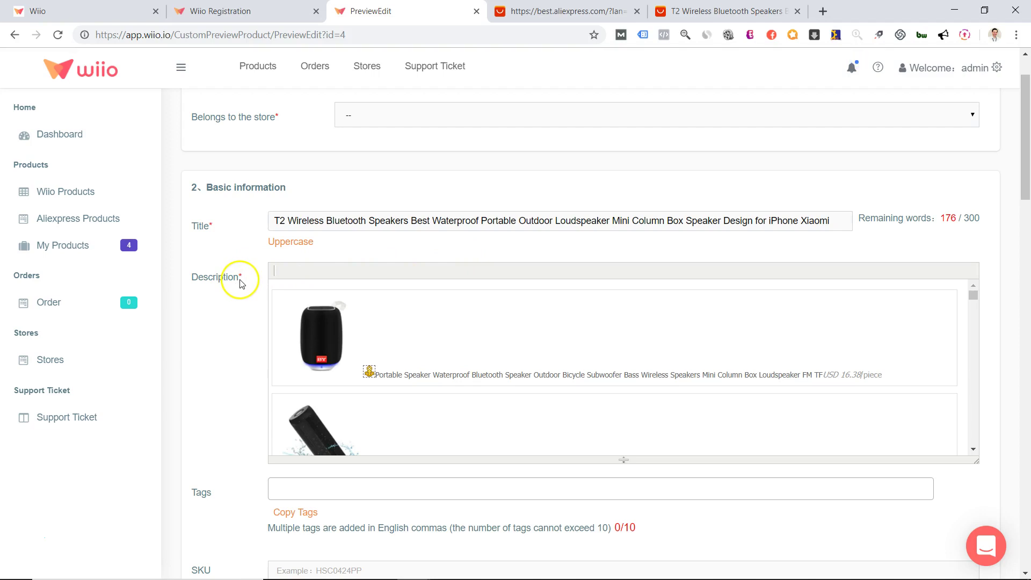
scroll(258, 273, "down", 1)
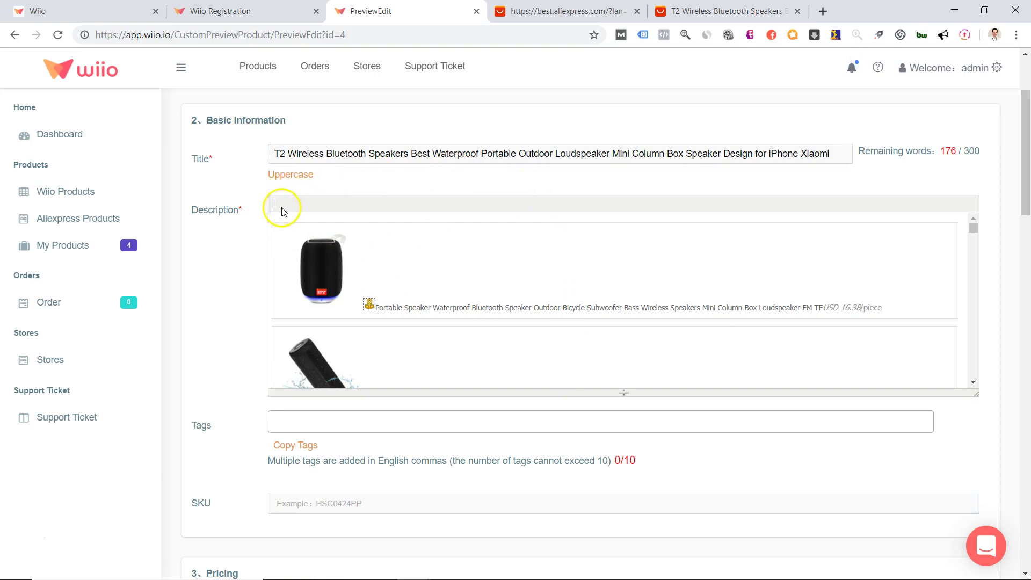
left_click(465, 154)
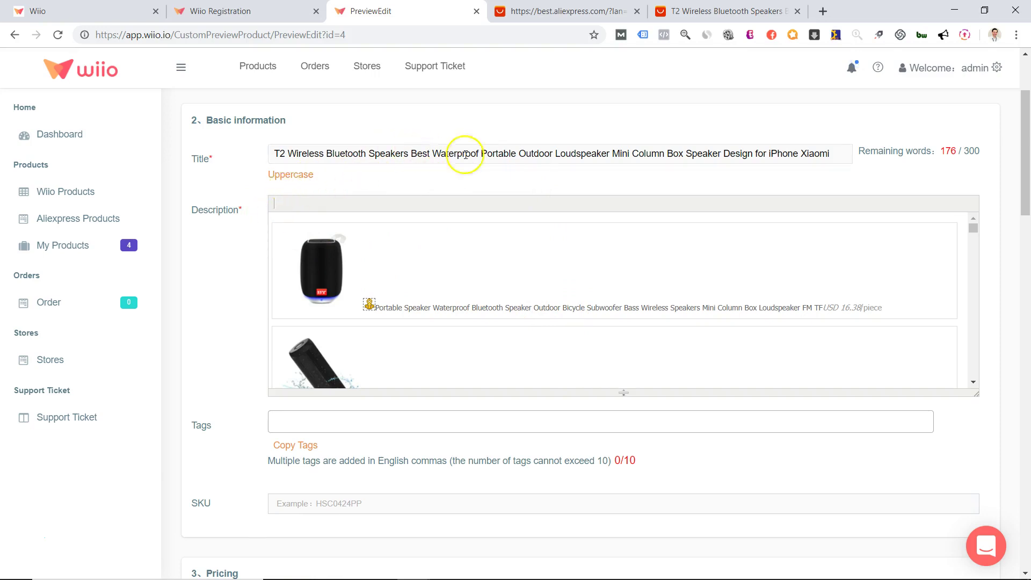
scroll(253, 258, "down", 1)
scroll(460, 249, "down", 5)
scroll(460, 250, "down", 10)
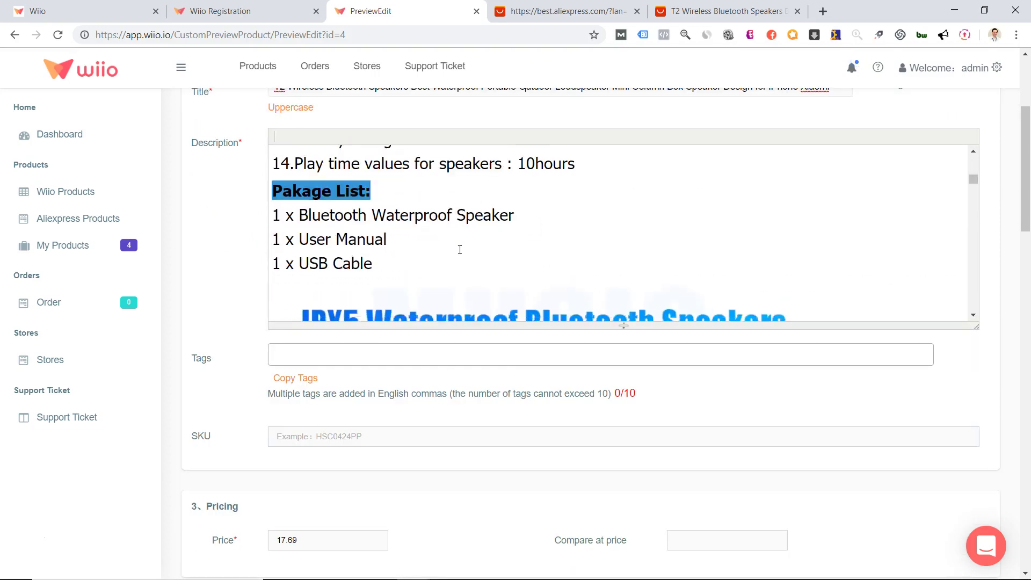
scroll(210, 293, "up", 3)
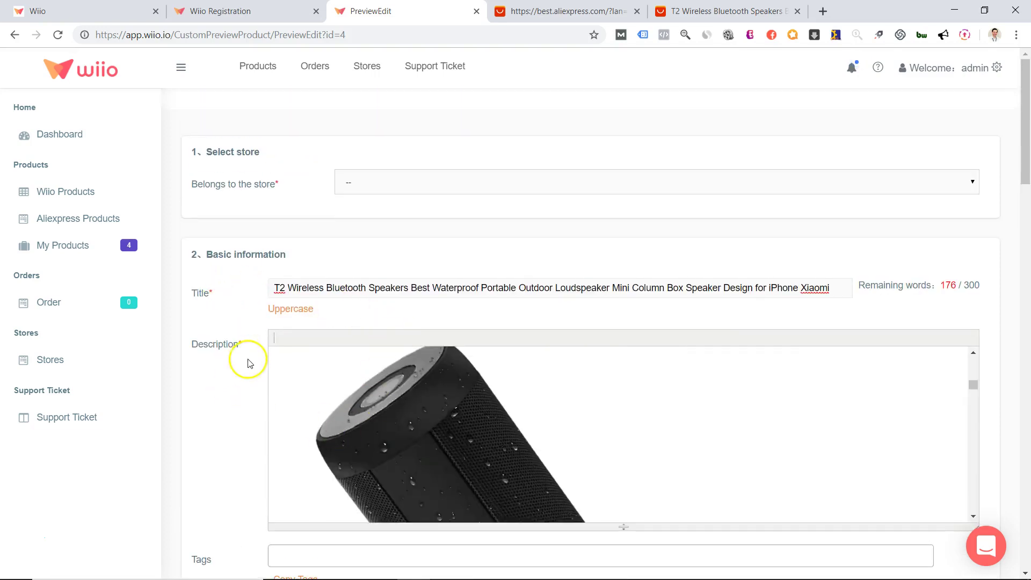
Step: Make the product description editor slightly taller and return to the beginning of its content
scroll(260, 292, "down", 2)
scroll(444, 331, "down", 2)
scroll(445, 330, "down", 3)
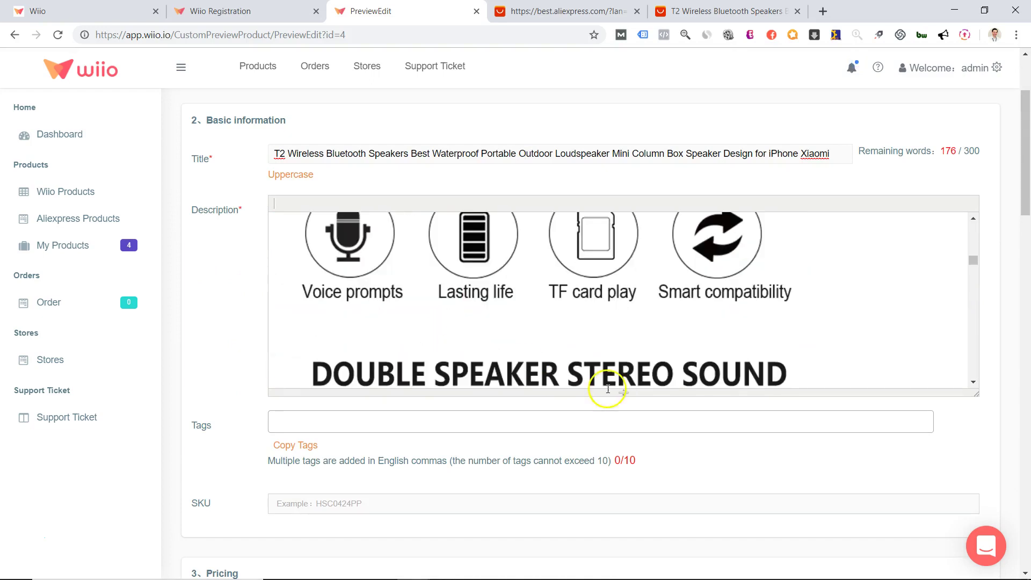
left_click_drag(624, 396, 625, 464)
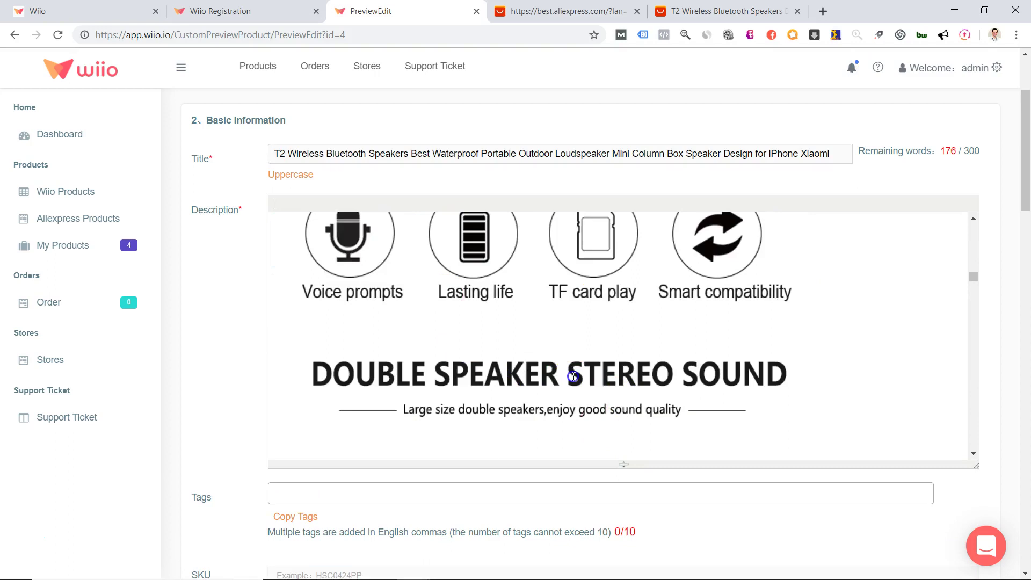
scroll(573, 376, "up", 15)
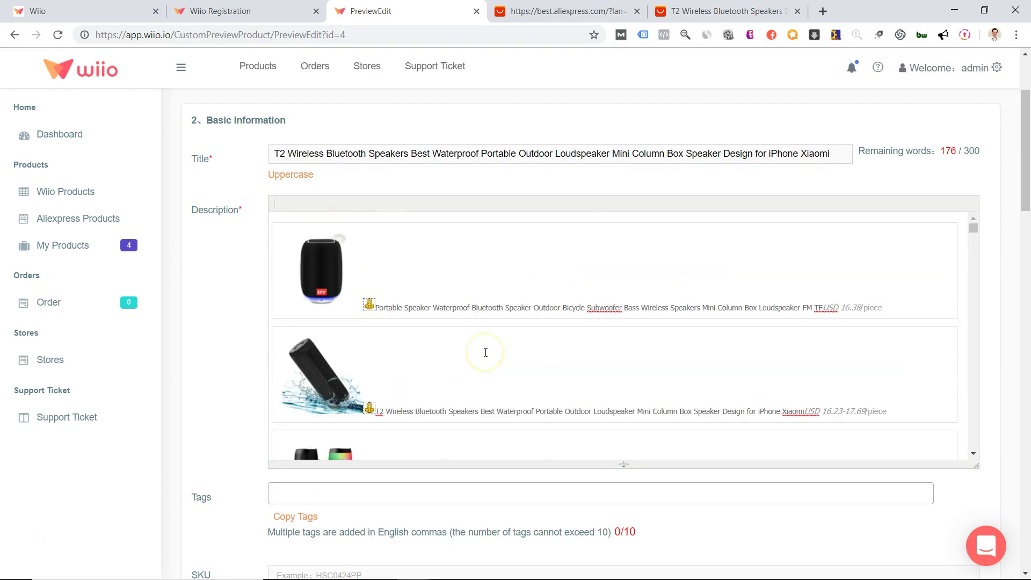
Step: Read through the imported speaker's description, then review its tags, SKU and pricing fields
scroll(486, 353, "down", 5)
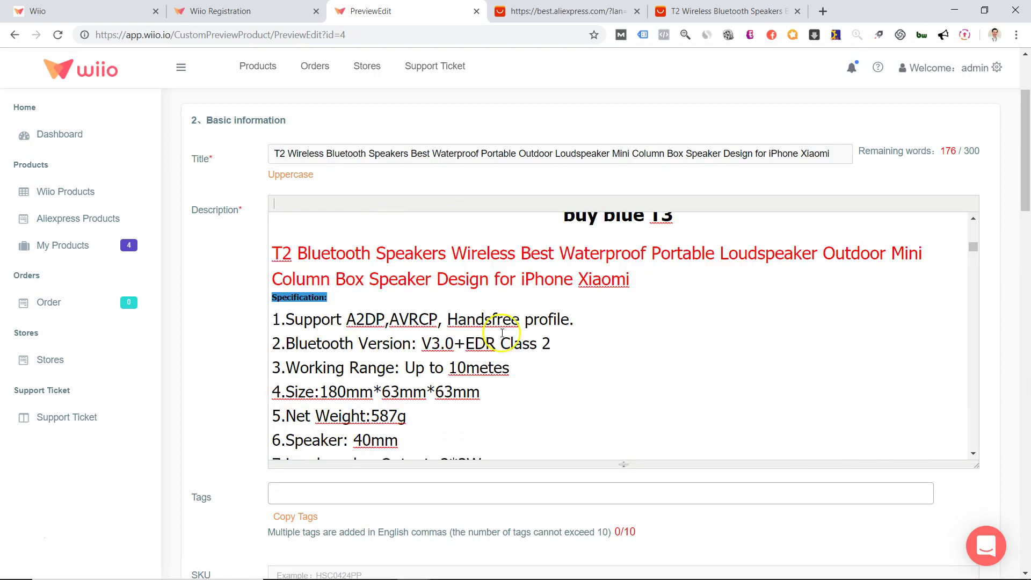
scroll(503, 333, "down", 10)
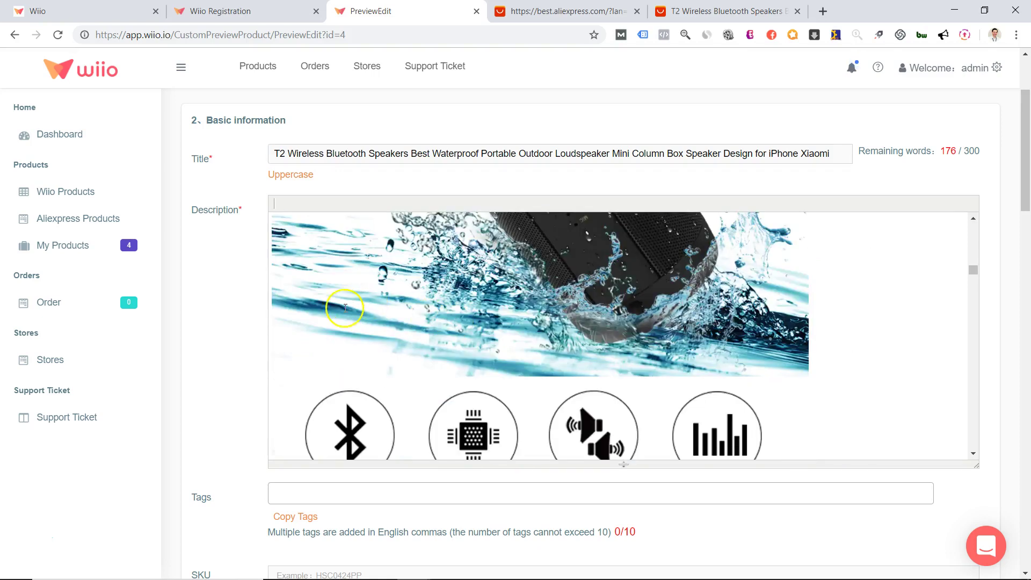
scroll(345, 307, "down", 4)
scroll(239, 279, "down", 6)
scroll(242, 225, "up", 3)
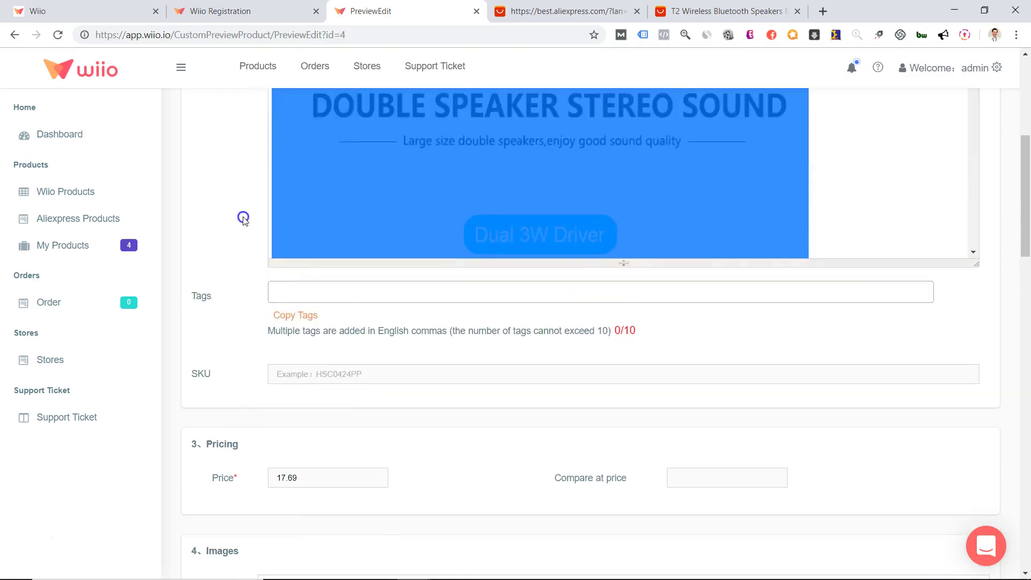
left_click(243, 217)
scroll(252, 285, "down", 2)
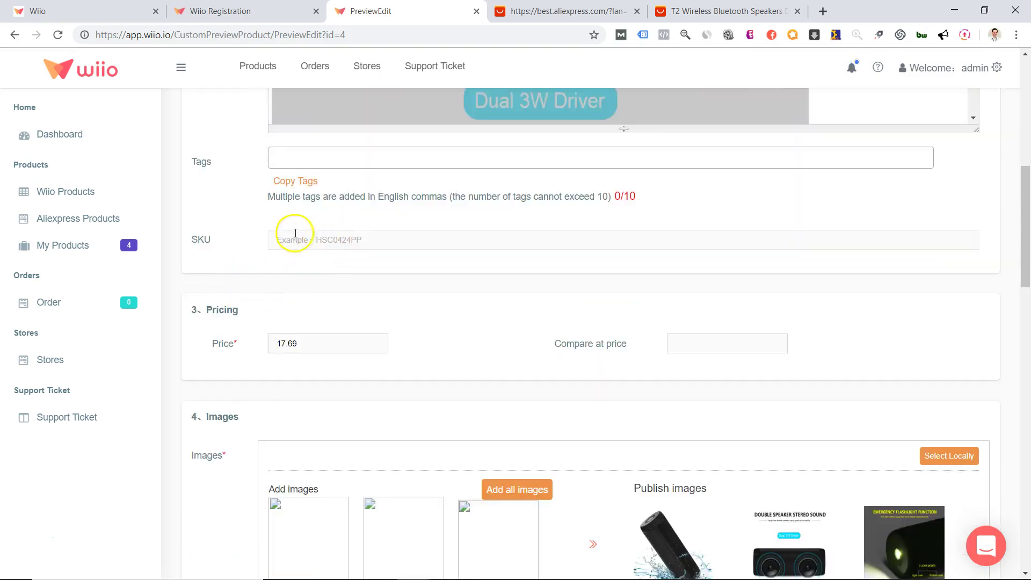
left_click(320, 244)
scroll(429, 308, "down", 1)
scroll(429, 312, "down", 2)
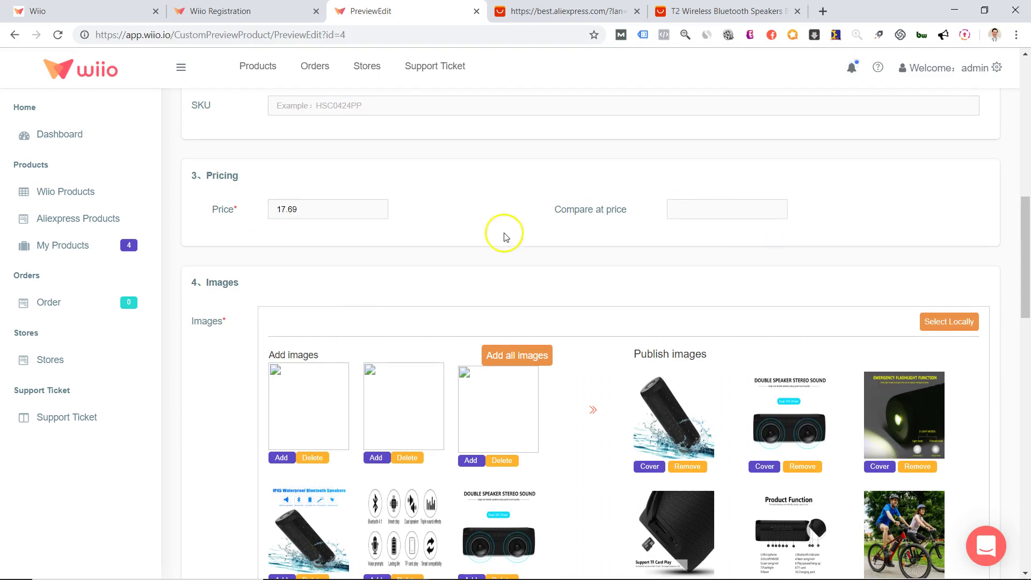
Step: Examine the speaker's available images and the set chosen for publishing in the Images section
scroll(502, 232, "down", 4)
scroll(599, 281, "down", 5)
scroll(564, 274, "up", 5)
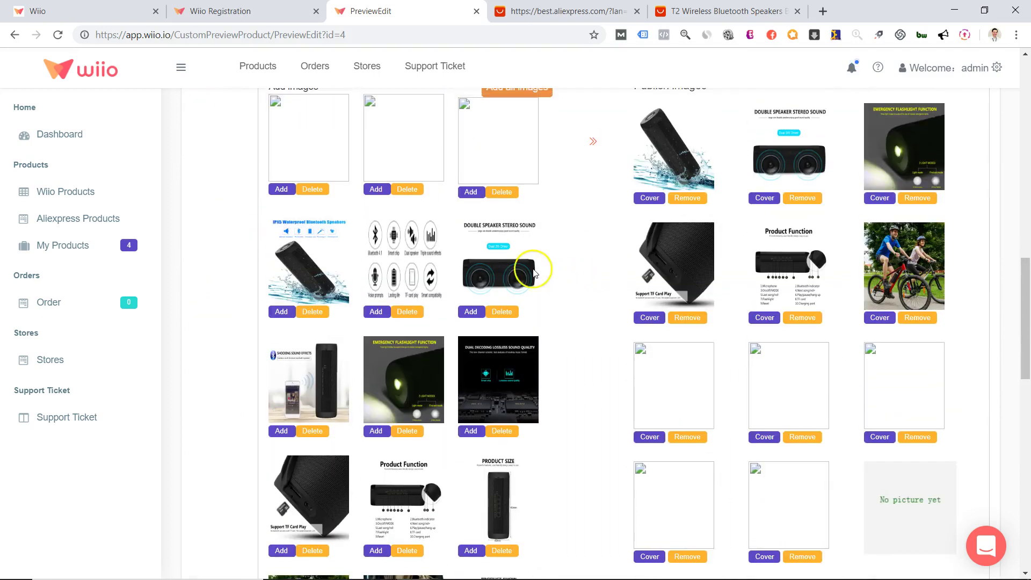
scroll(513, 231, "up", 1)
scroll(558, 232, "up", 1)
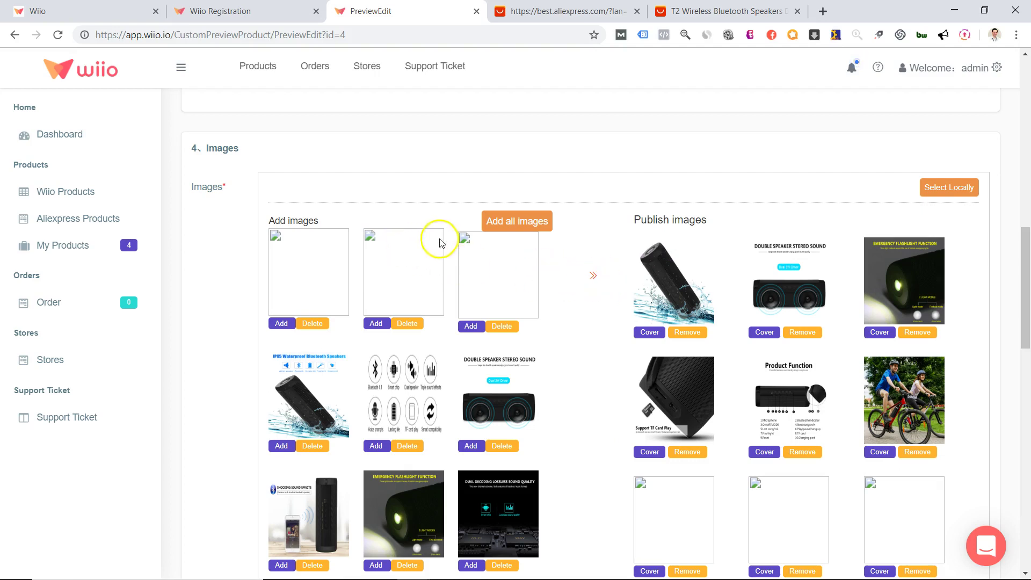
Step: Replace the first publish image with the third available image and make the "Double Speaker Stereo Sound" picture the cover
scroll(408, 276, "down", 11)
scroll(428, 316, "up", 15)
scroll(428, 316, "down", 4)
left_click(681, 199)
left_click(471, 192)
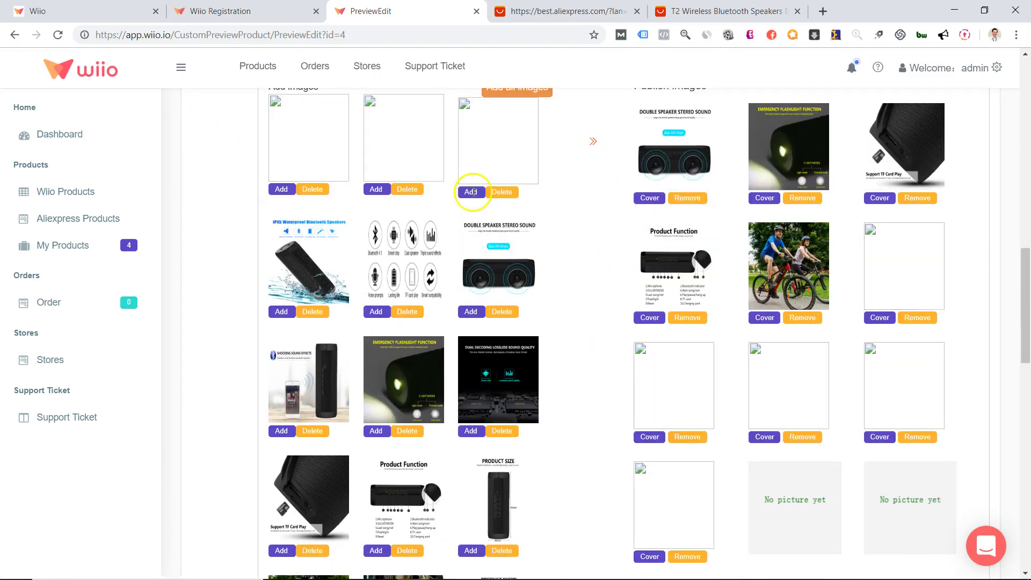
left_click(649, 199)
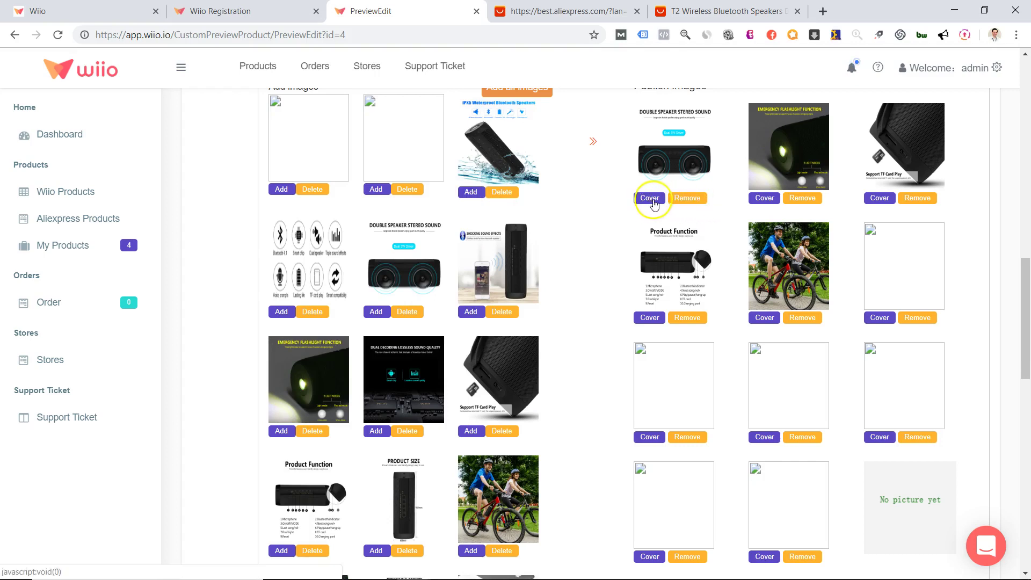
left_click(650, 204)
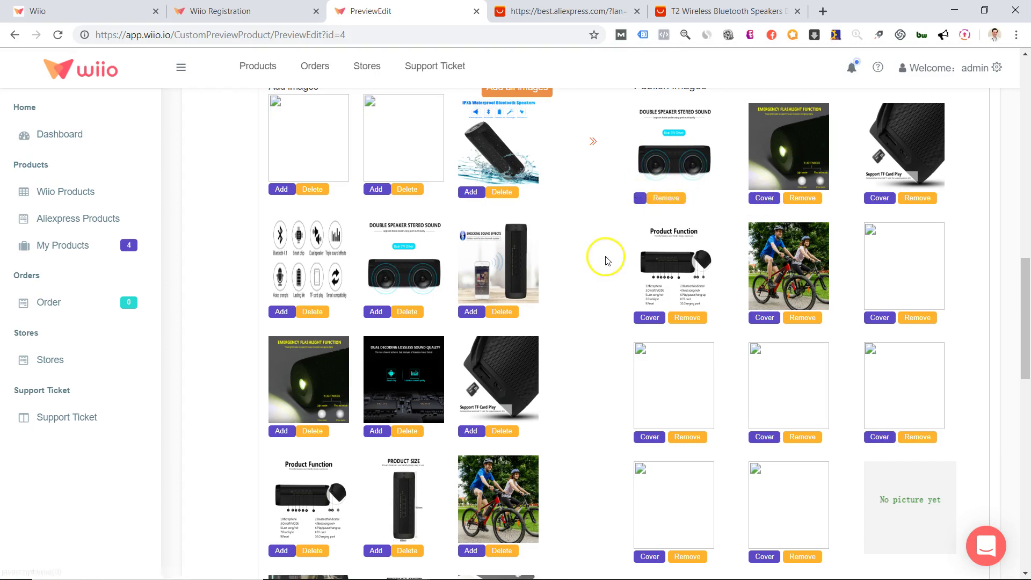
Step: Review the Varargs information section's color, size and bulk price options against the rest of the product form
scroll(604, 262, "down", 10)
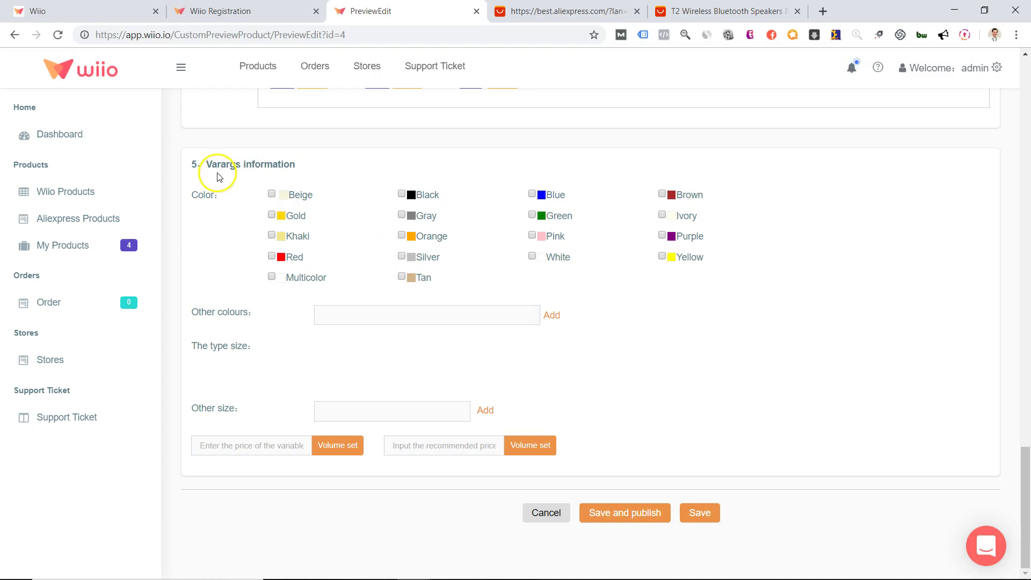
scroll(368, 288, "up", 10)
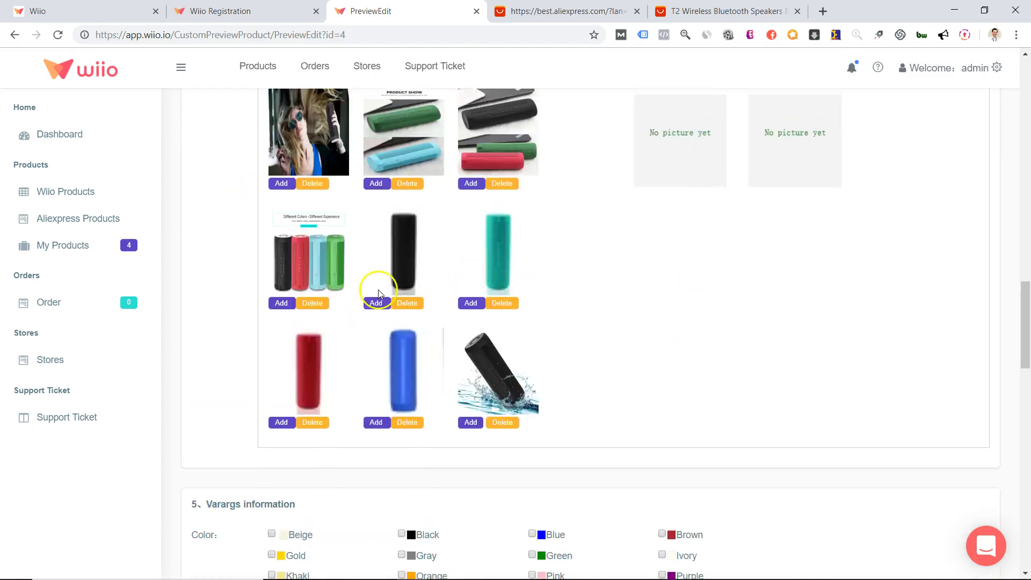
scroll(521, 321, "up", 10)
scroll(532, 325, "up", 6)
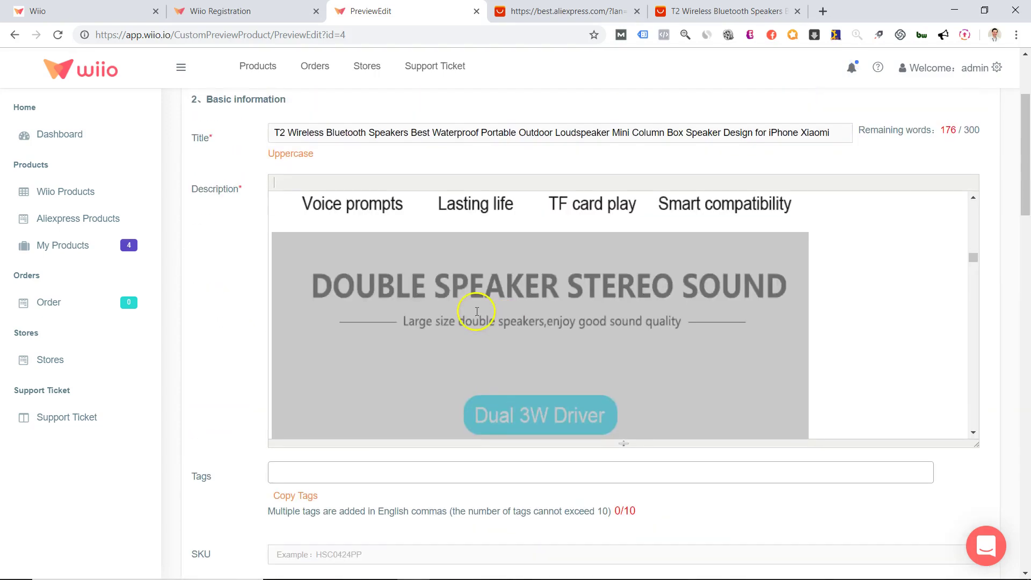
scroll(248, 307, "down", 15)
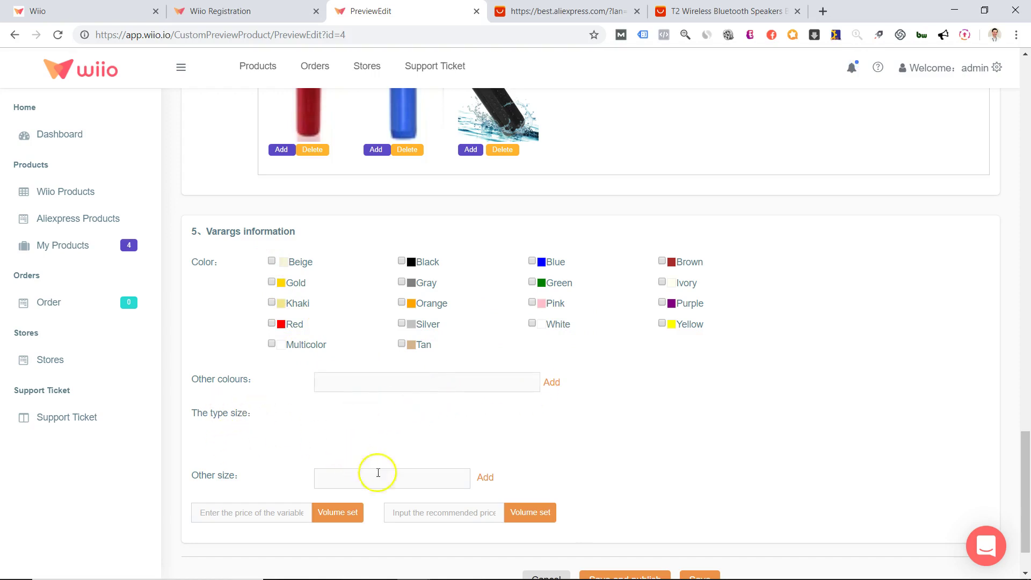
scroll(312, 424, "down", 1)
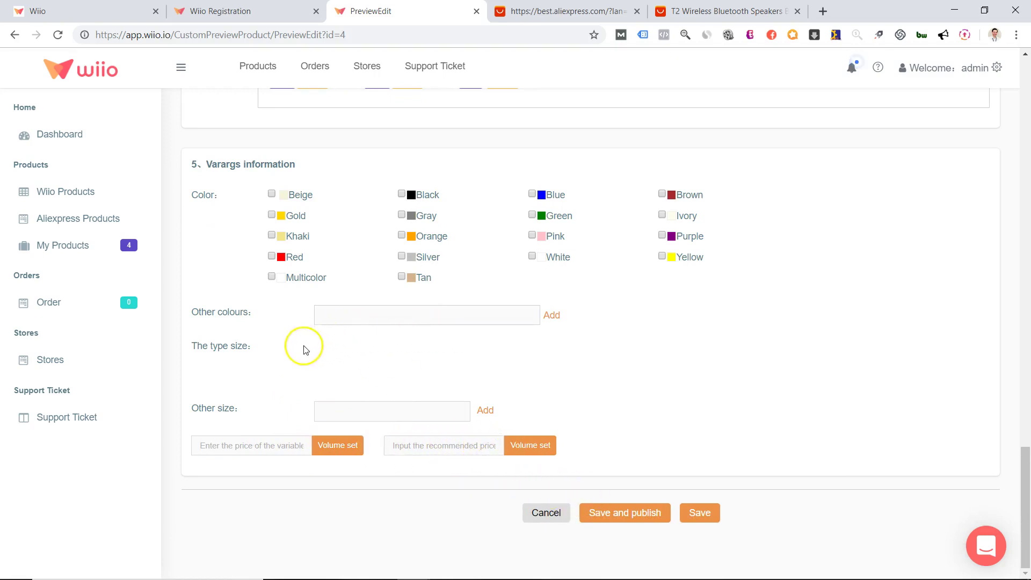
scroll(317, 339, "up", 5)
scroll(344, 339, "down", 5)
scroll(392, 333, "up", 20)
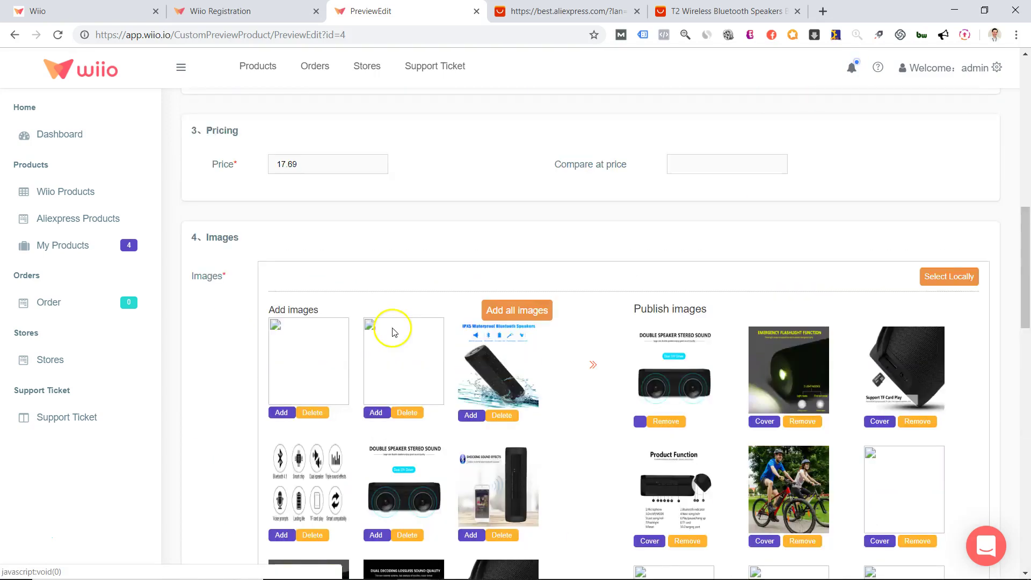
scroll(393, 328, "up", 6)
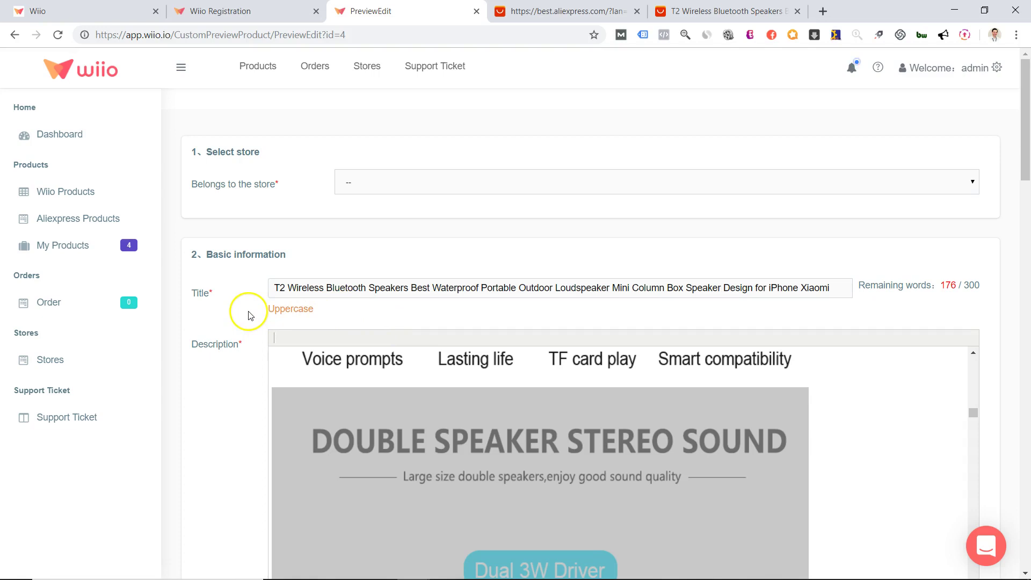
scroll(248, 315, "down", 20)
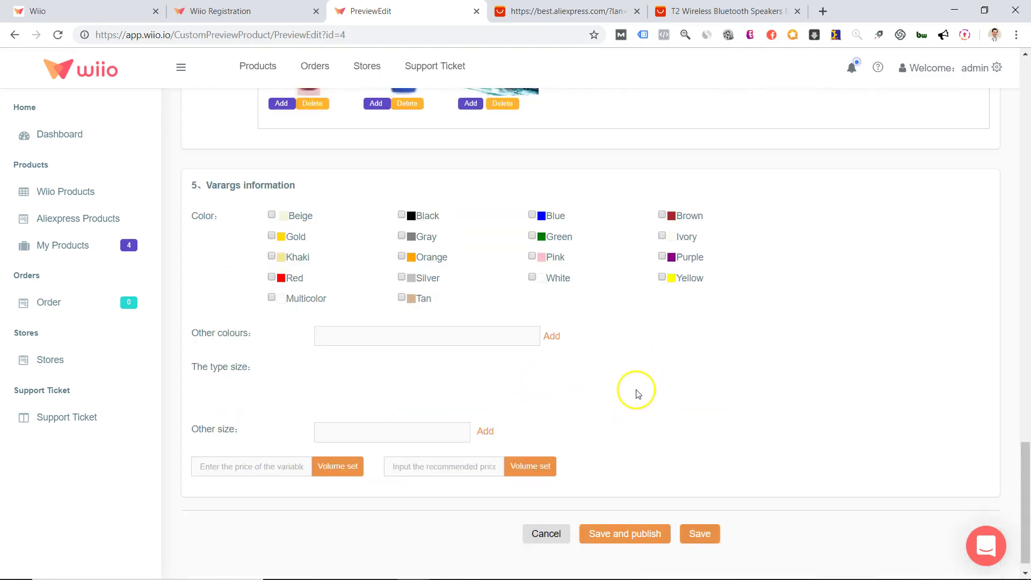
scroll(636, 394, "down", 1)
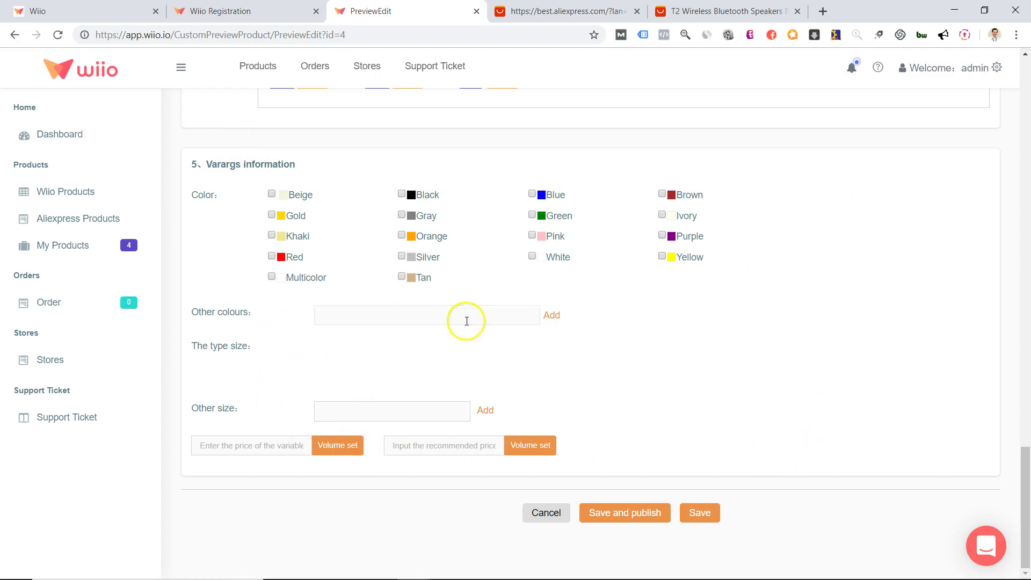
Step: Compare the variant color options with the speaker's images and return to the store selection at the start of the form
scroll(267, 365, "up", 5)
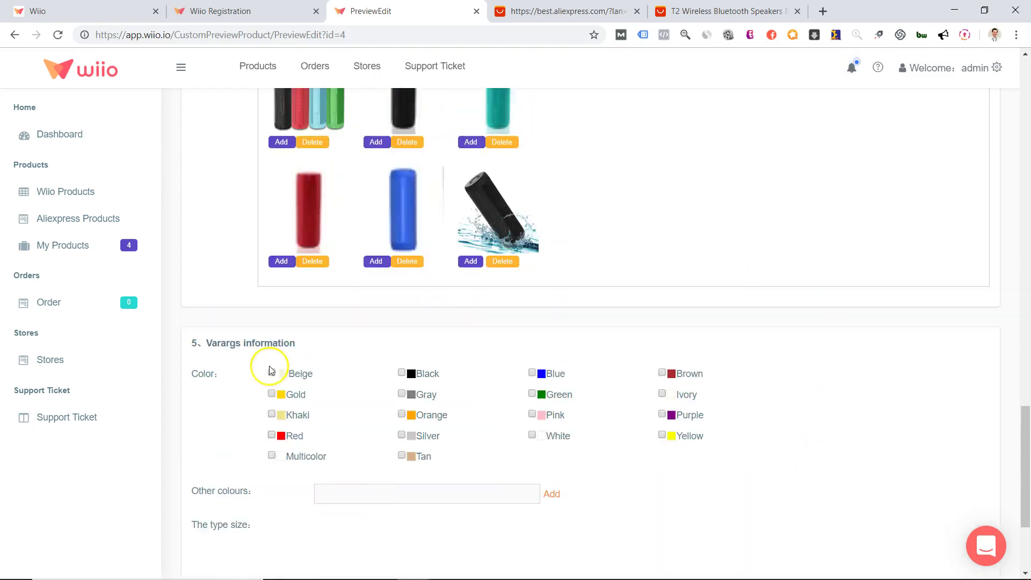
scroll(249, 330, "up", 5)
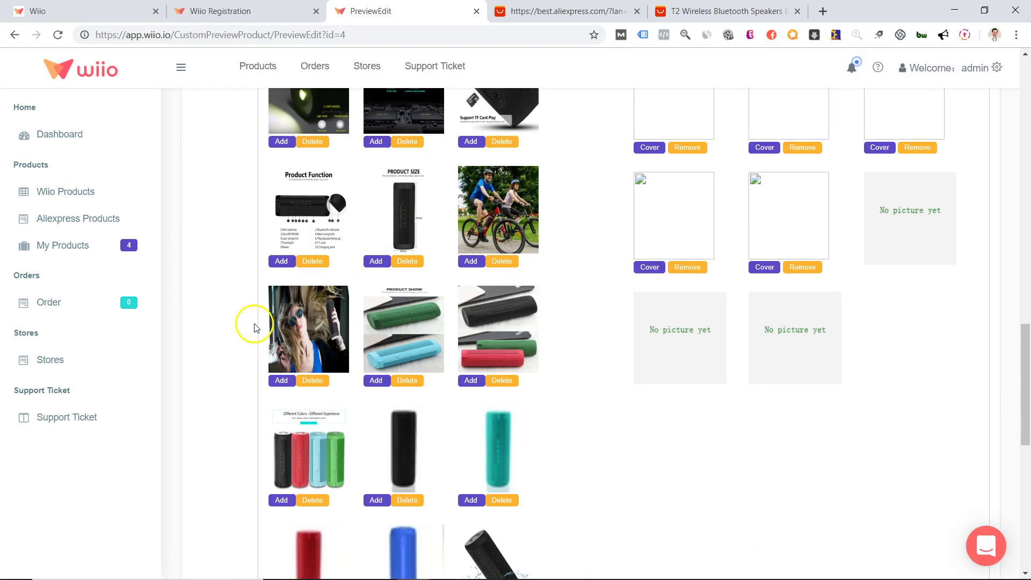
scroll(252, 328, "down", 6)
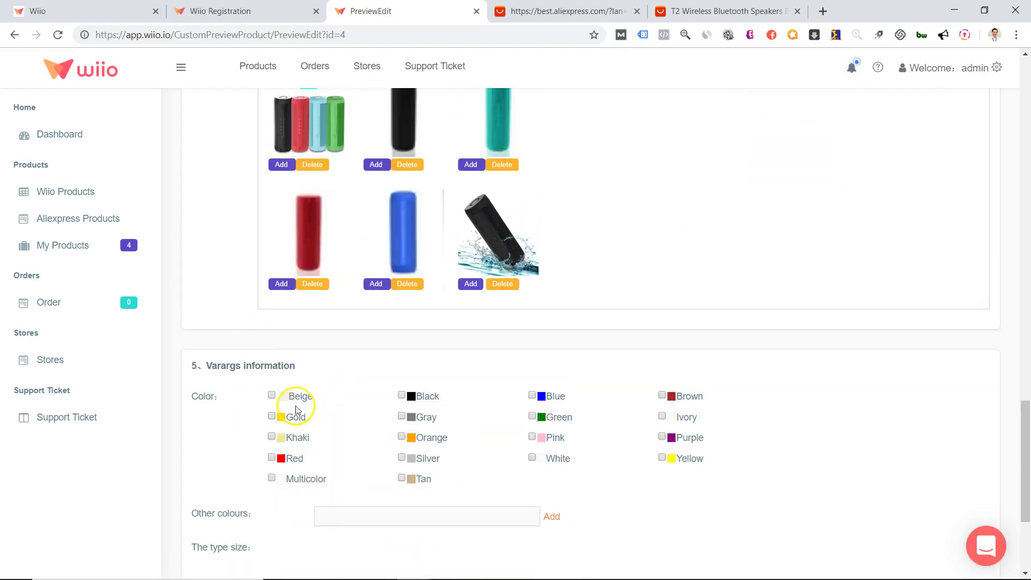
scroll(244, 376, "up", 5)
scroll(258, 397, "down", 5)
scroll(253, 376, "up", 3)
scroll(241, 349, "up", 4)
scroll(263, 398, "down", 8)
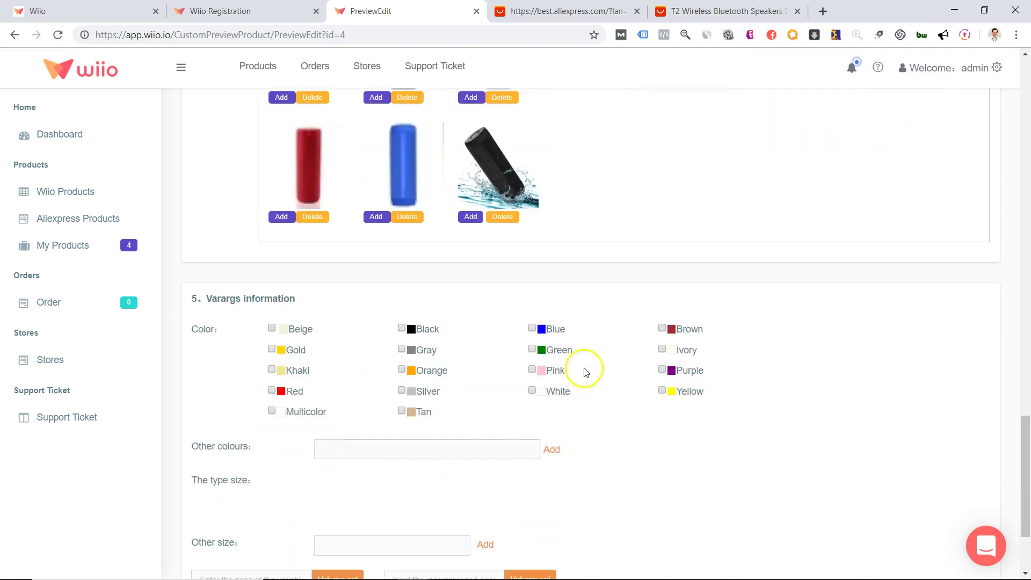
scroll(242, 290, "up", 9)
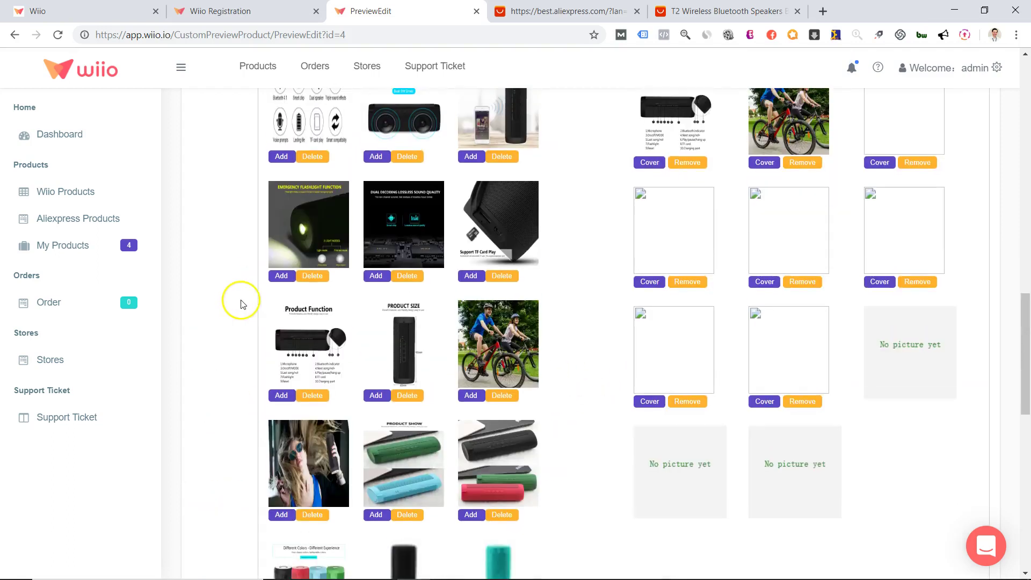
scroll(241, 304, "up", 12)
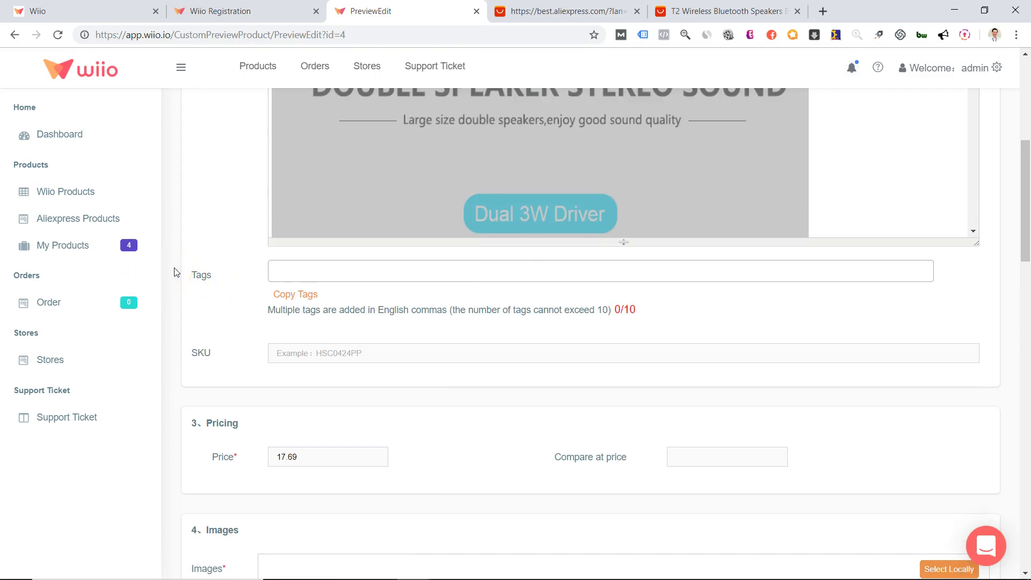
scroll(174, 272, "up", 5)
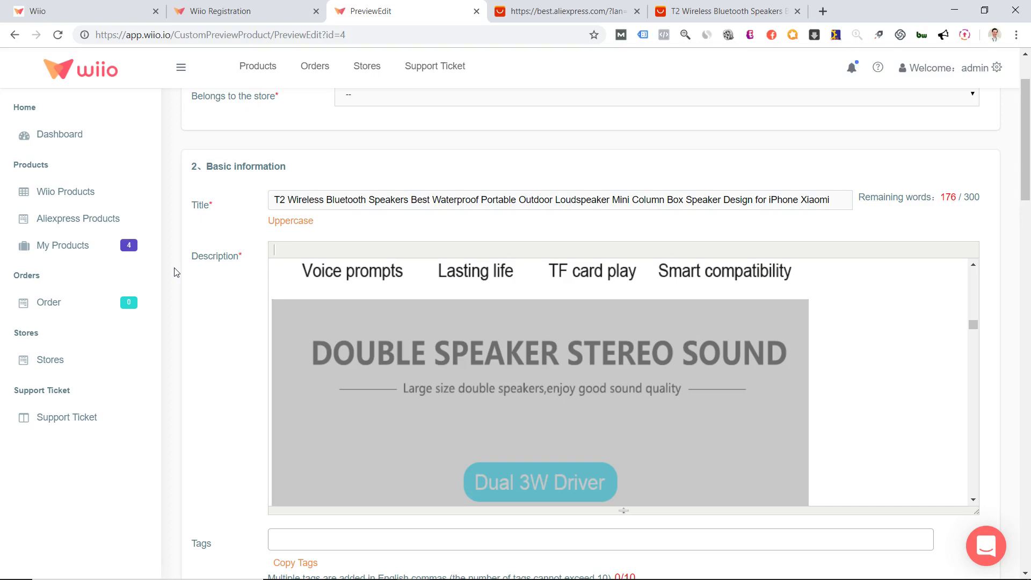
scroll(174, 272, "up", 2)
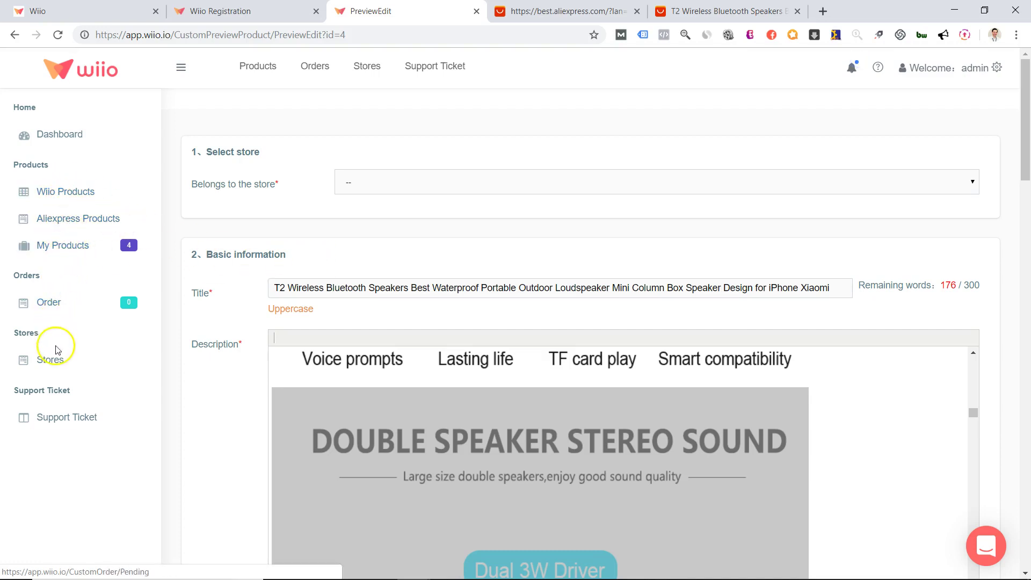
Step: Open the Quoting orders and compare their order columns with the T2 speaker's price and shipping on its AliExpress listing
left_click(52, 304)
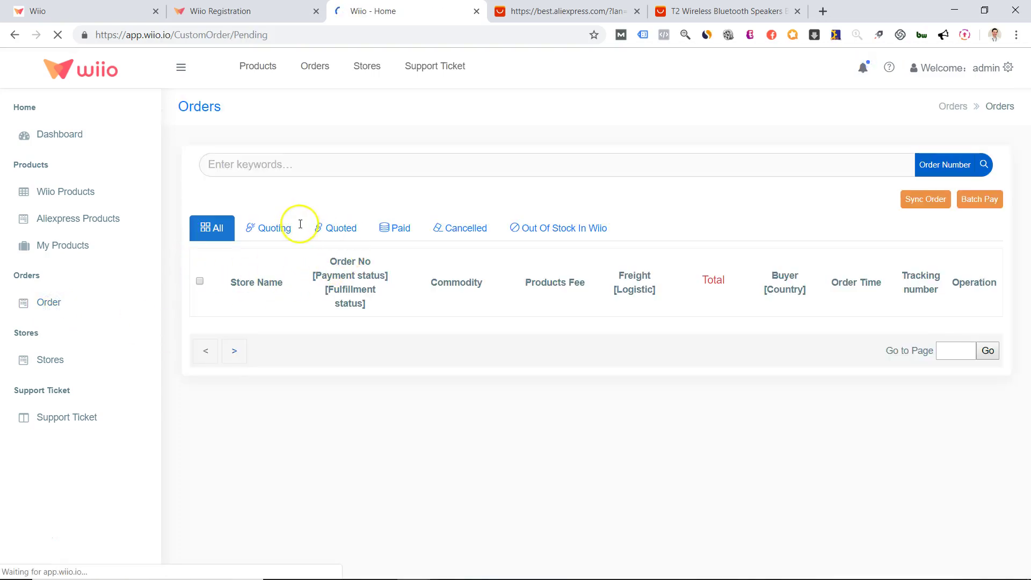
left_click(273, 232)
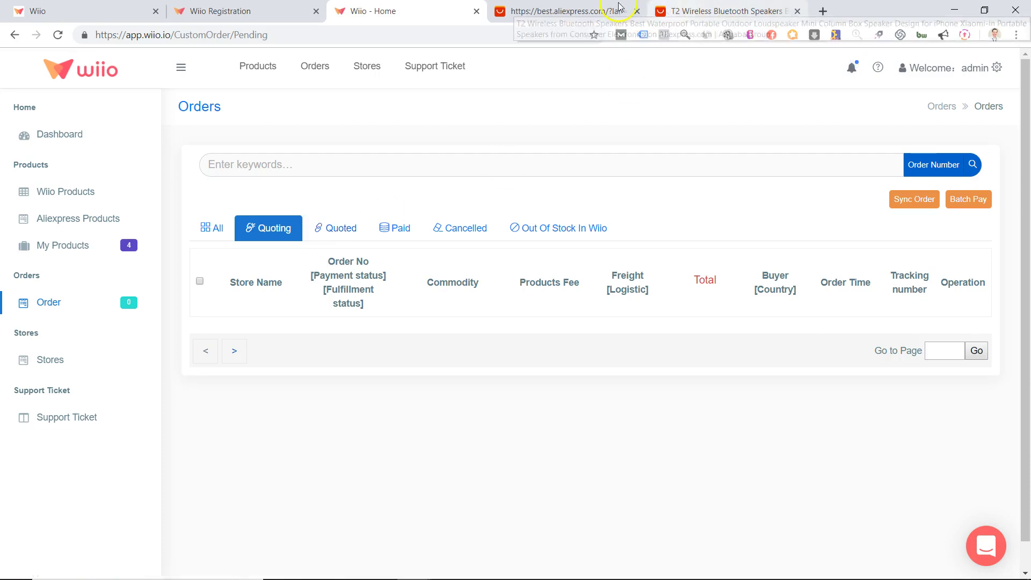
left_click(703, 11)
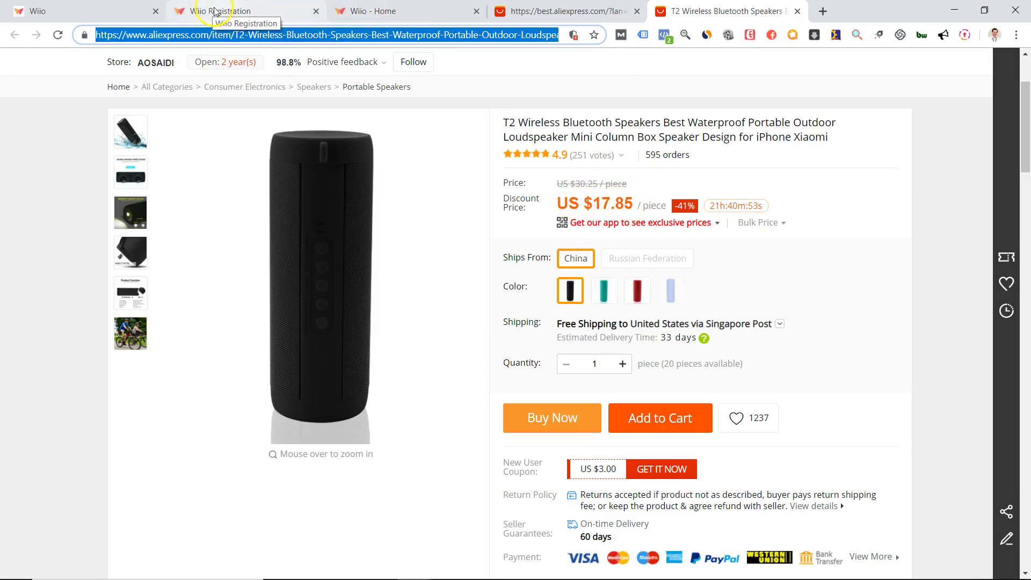
left_click(380, 12)
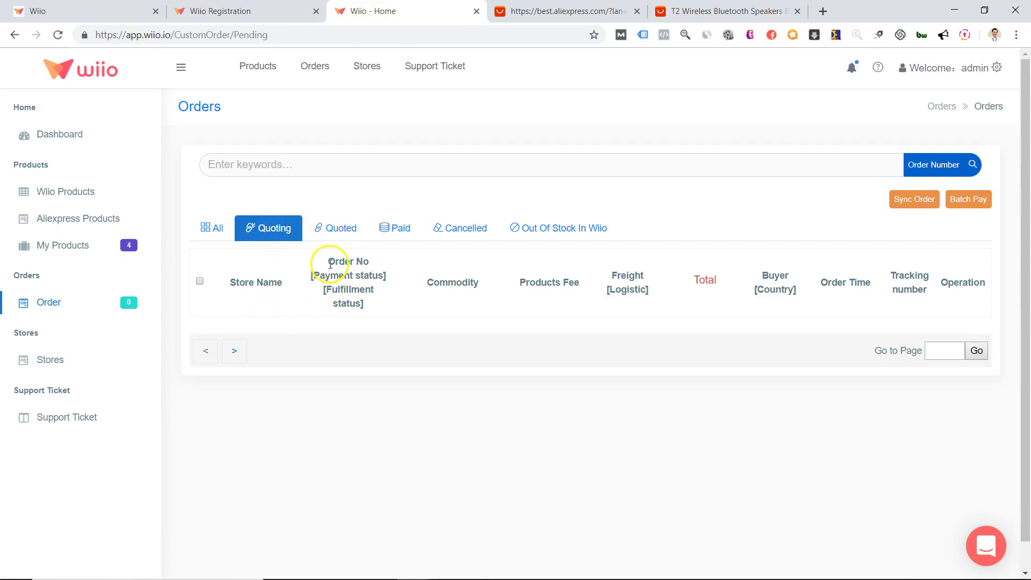
left_click_drag(347, 263, 380, 286)
left_click(377, 299)
left_click(725, 11)
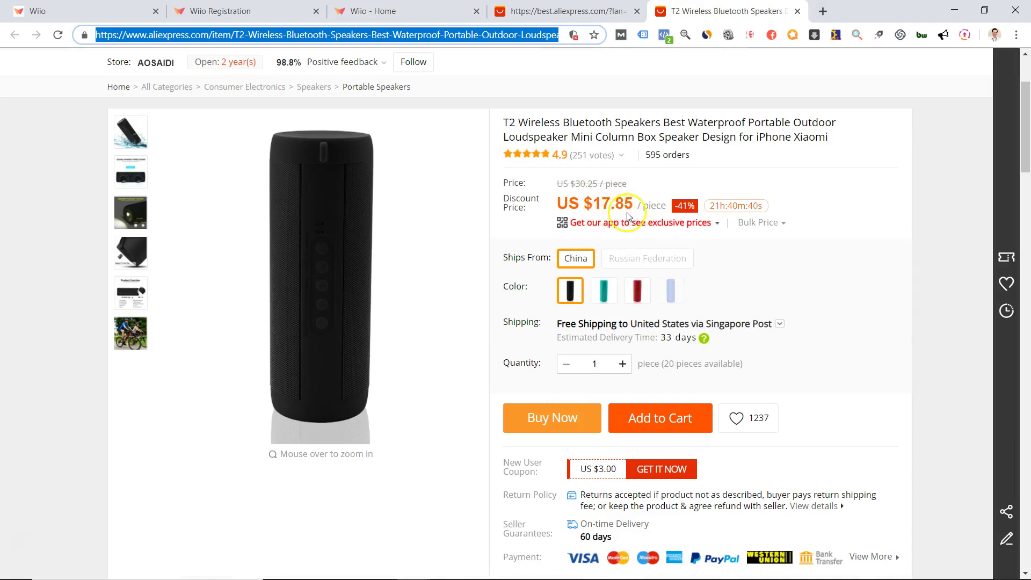
left_click(415, 16)
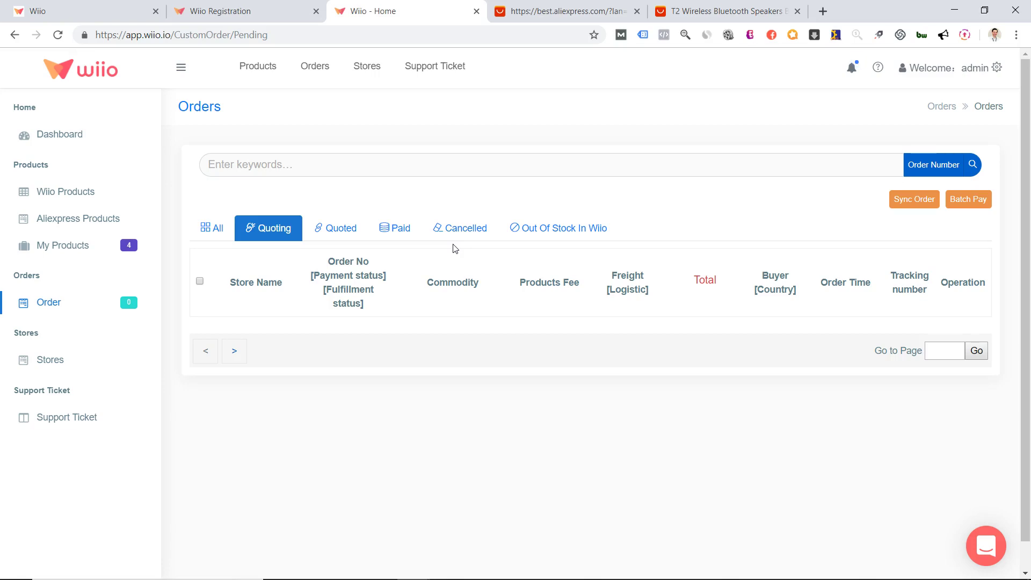
Step: Browse the deals on AliExpress's best-deals page, including Flash Deals, and return to the T2 speaker listing
left_click(564, 13)
scroll(623, 349, "down", 14)
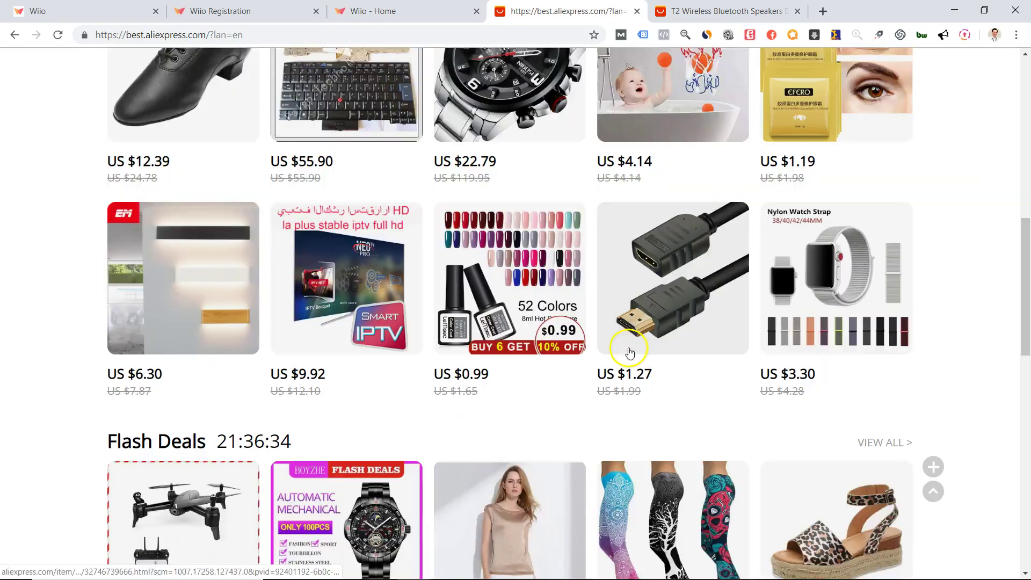
scroll(626, 363, "up", 5)
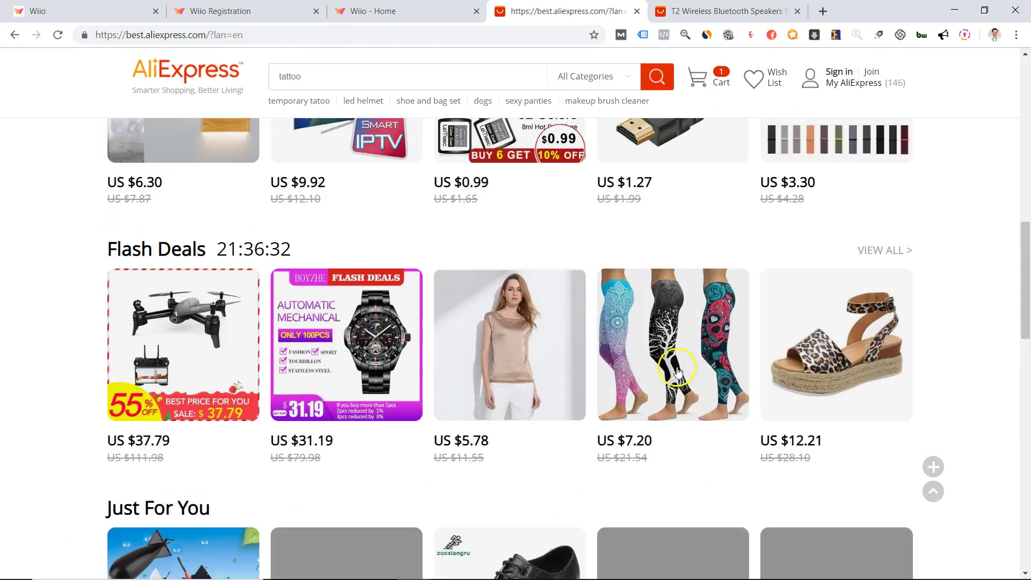
left_click(720, 11)
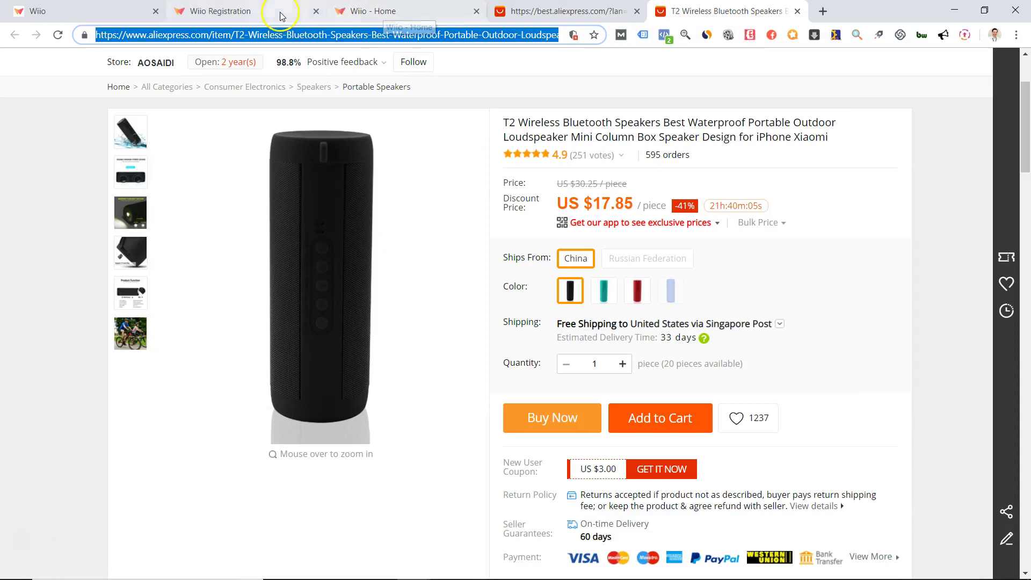
Step: Switch back to the Wiio orders page and show all orders instead of only those being quoted
left_click(387, 11)
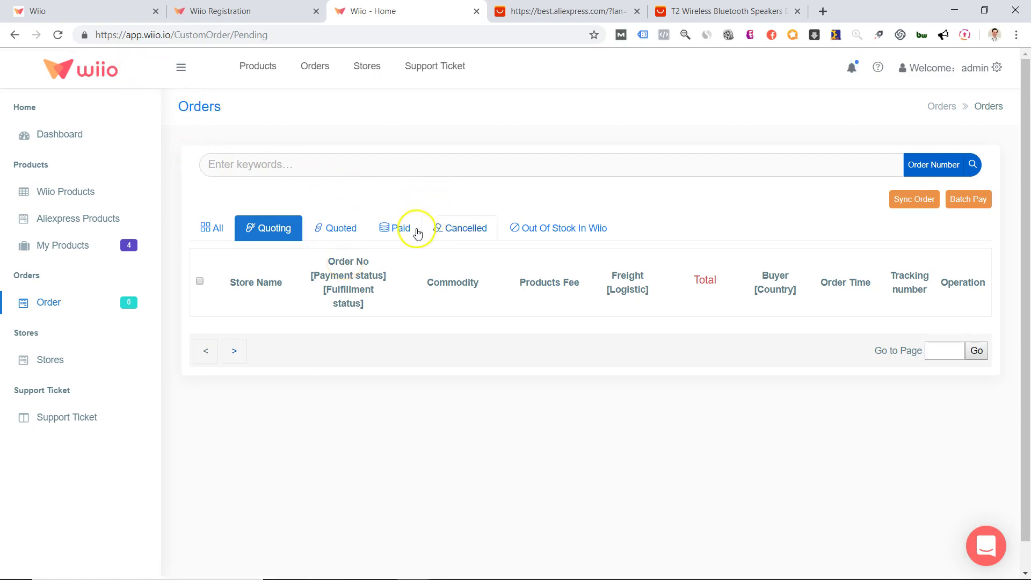
left_click(398, 248)
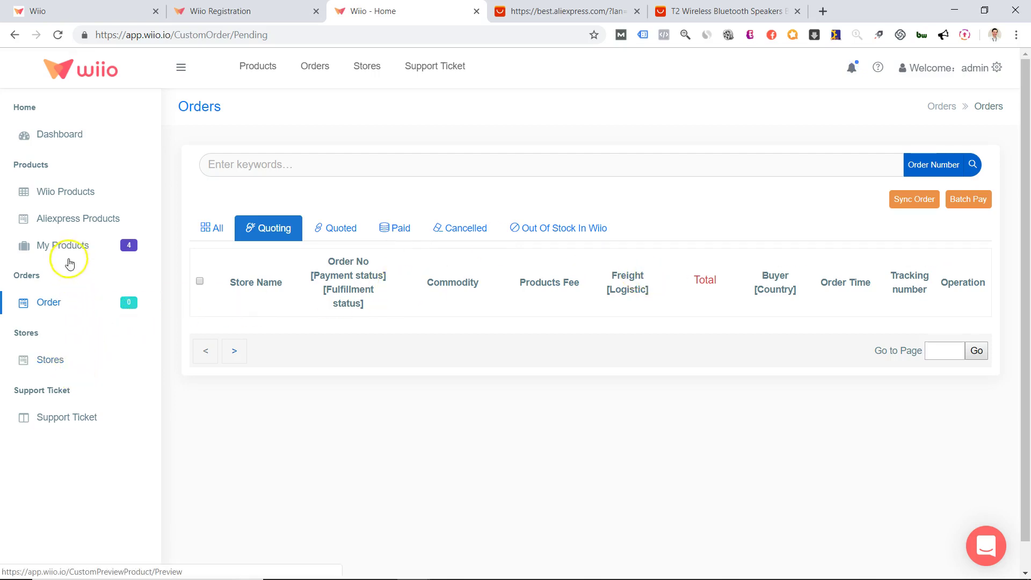
left_click(215, 226)
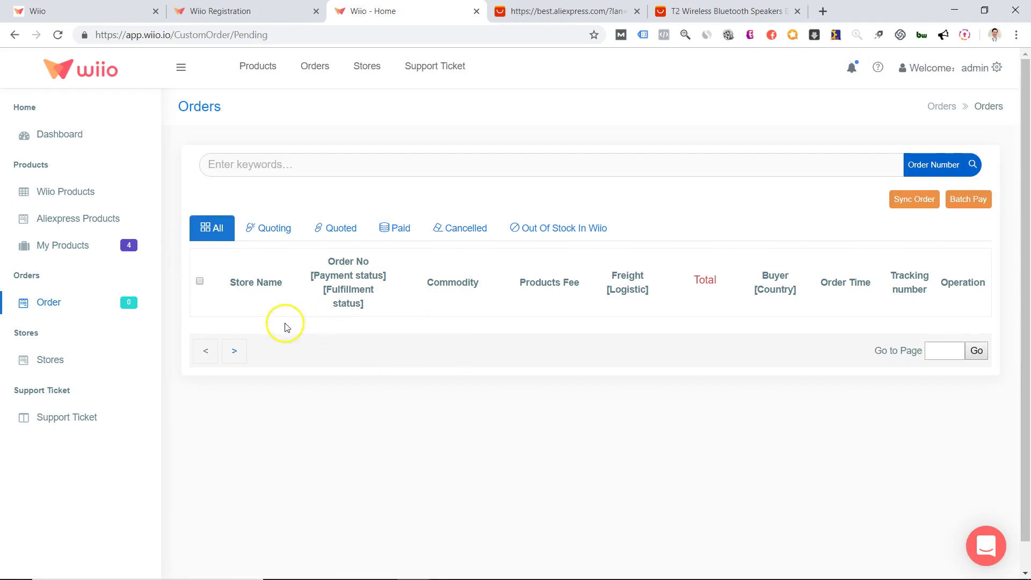
Step: Open the Wiio Dashboard and review its summary cards and charts, with a check of the T2 speaker's AliExpress listing
left_click(69, 135)
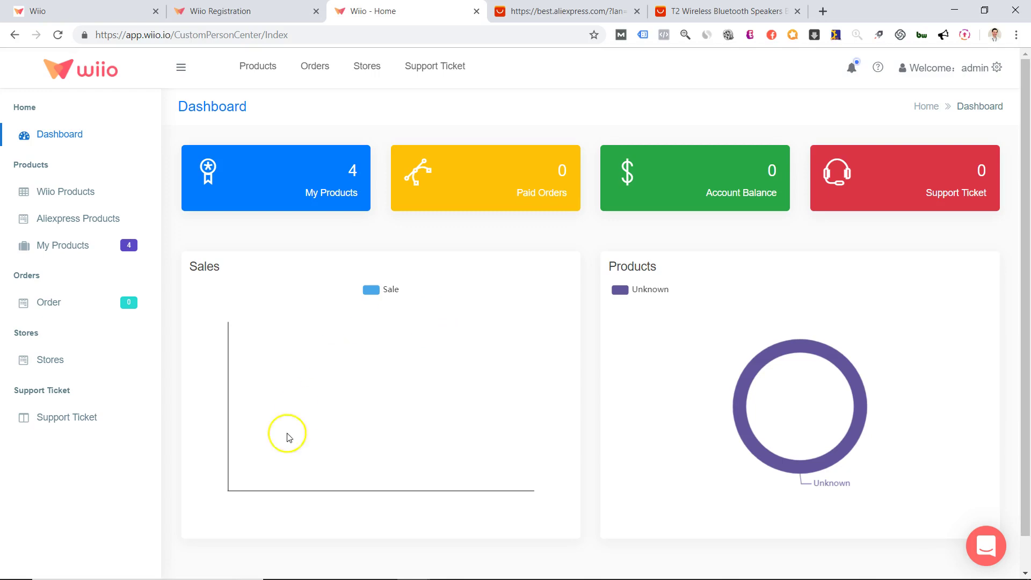
scroll(567, 287, "down", 1)
scroll(594, 292, "up", 1)
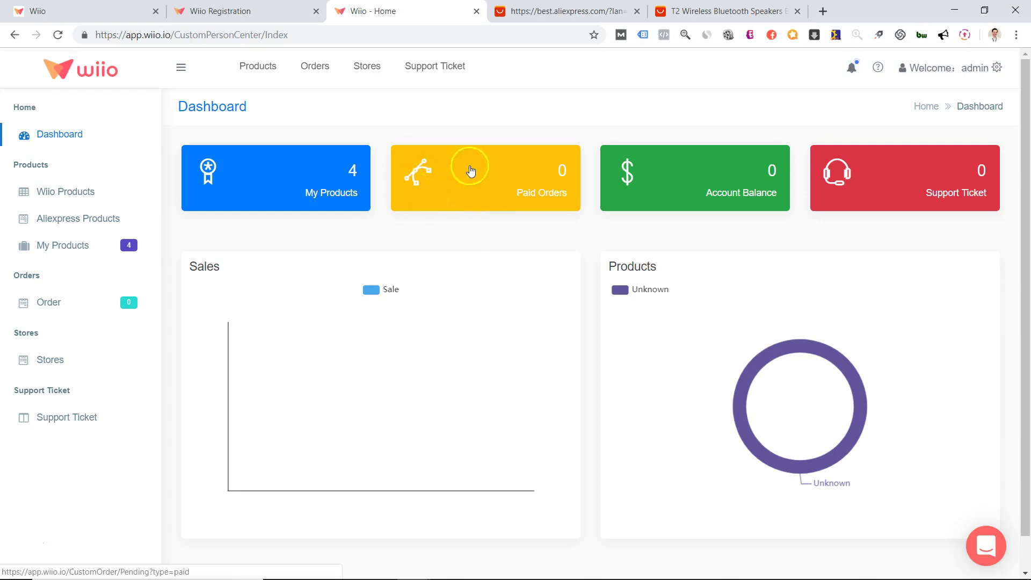
left_click(685, 12)
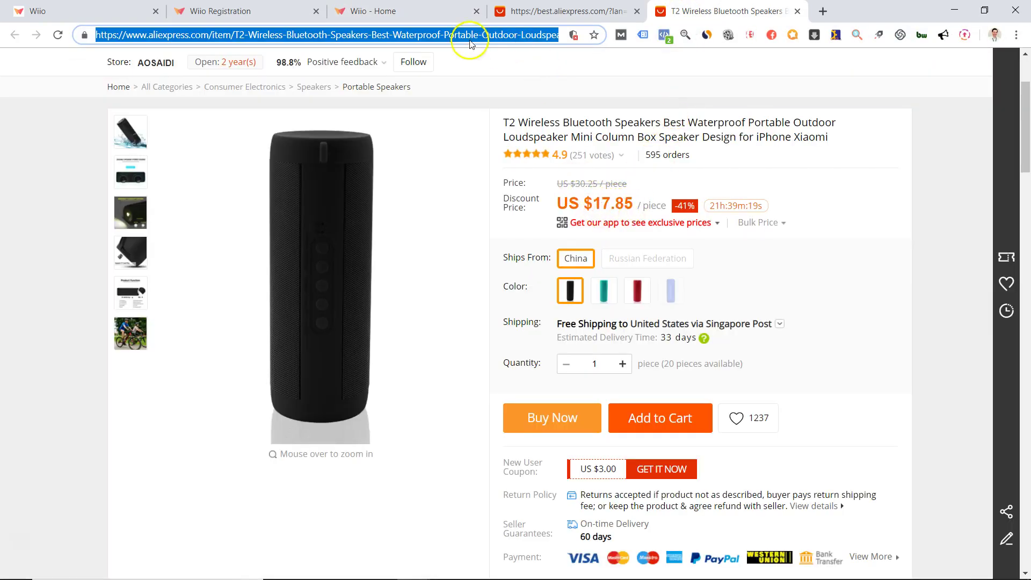
left_click(404, 16)
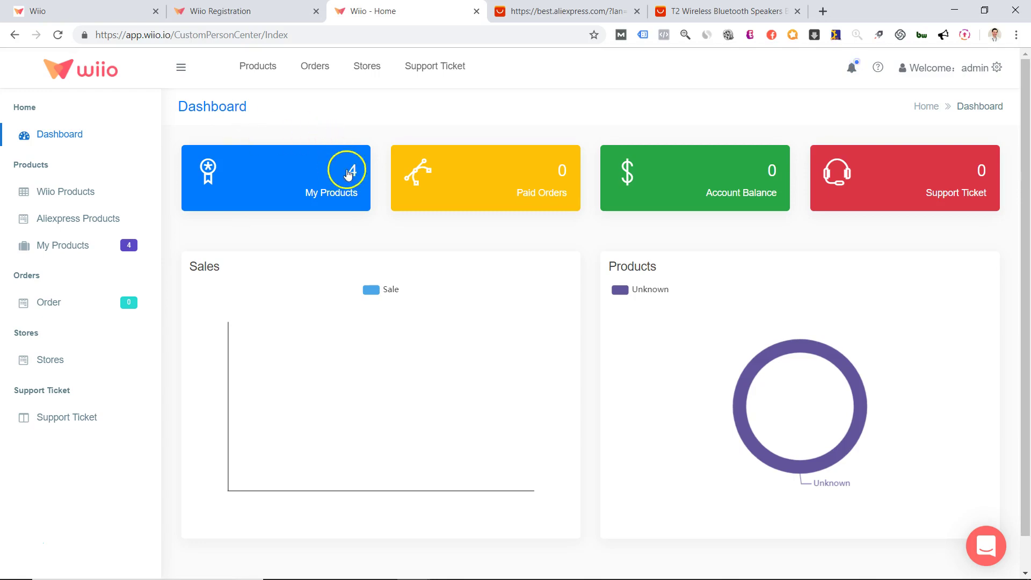
Step: Browse the first page of the Wiio Products catalog and open the Sport Leggings Offered product
left_click(82, 194)
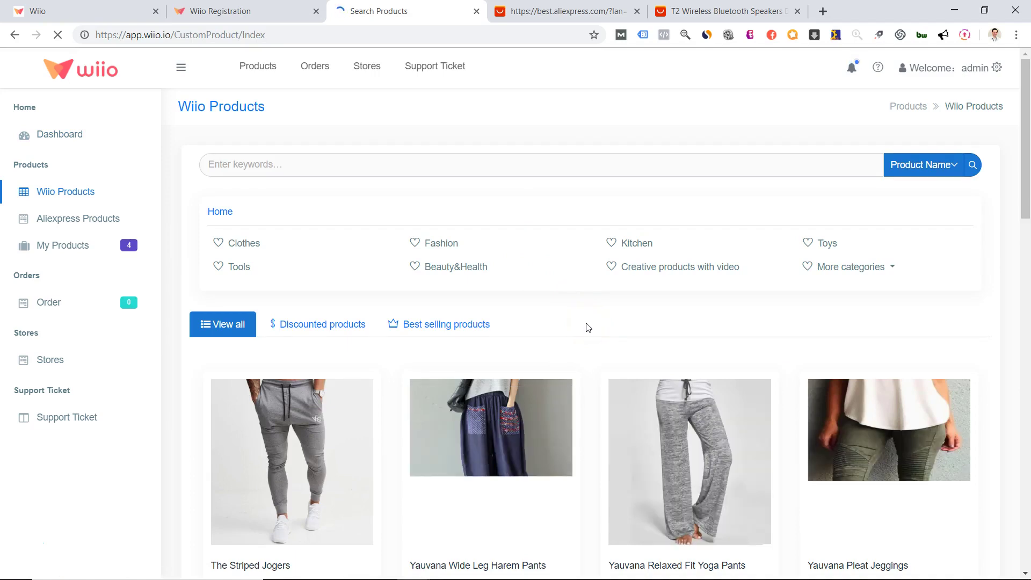
scroll(586, 326, "down", 3)
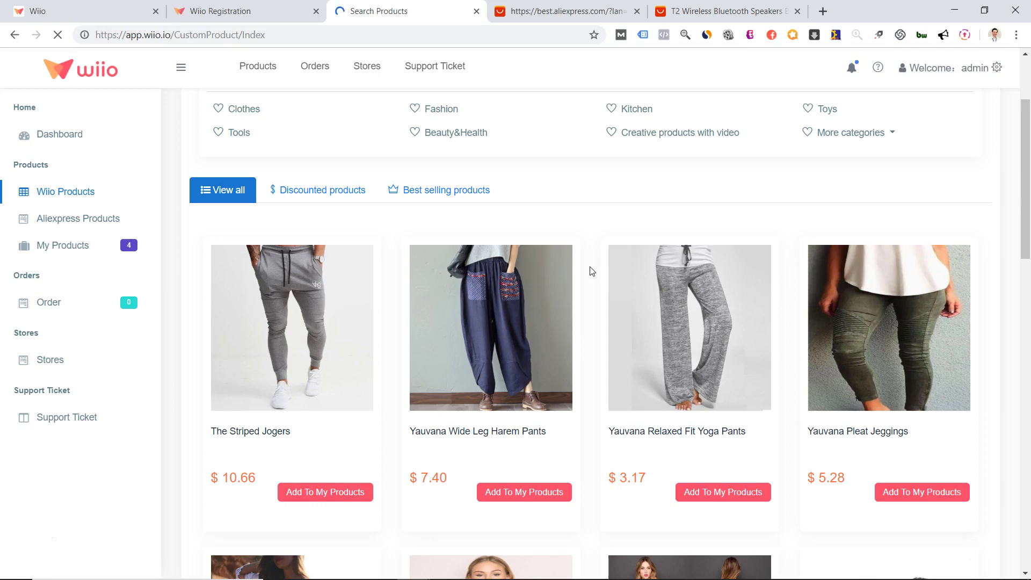
scroll(592, 272, "up", 3)
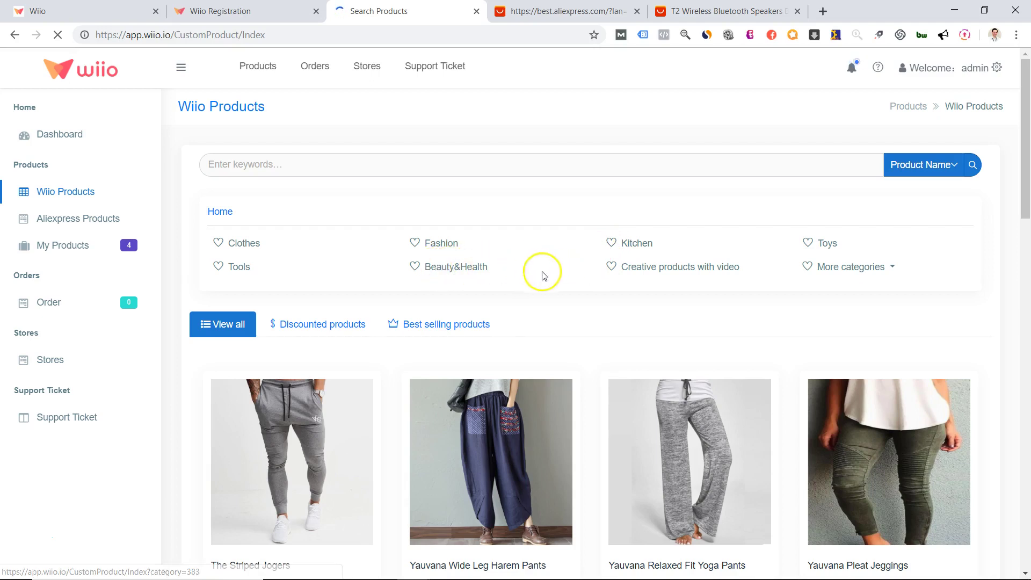
scroll(592, 333, "down", 3)
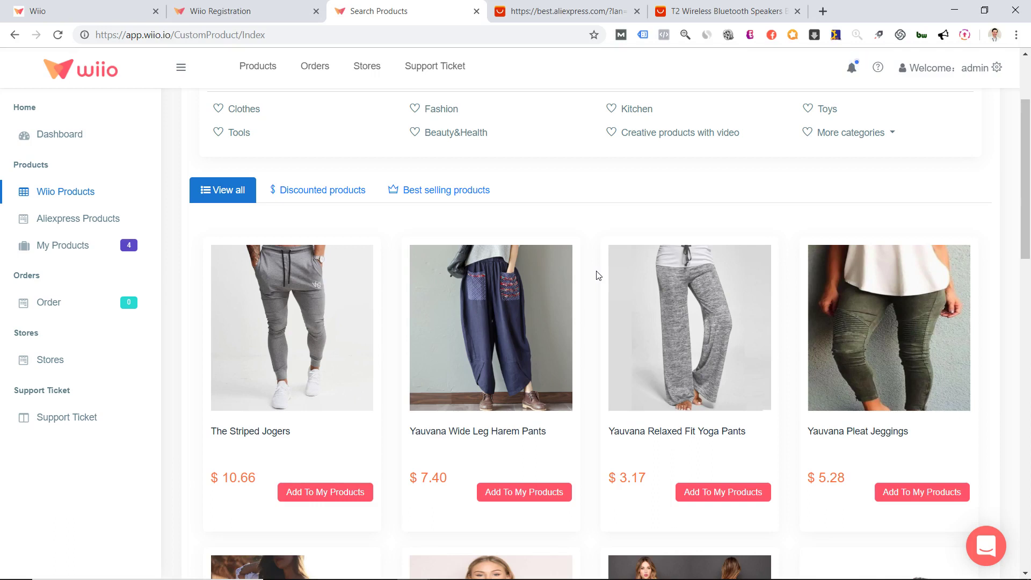
scroll(596, 277, "down", 5)
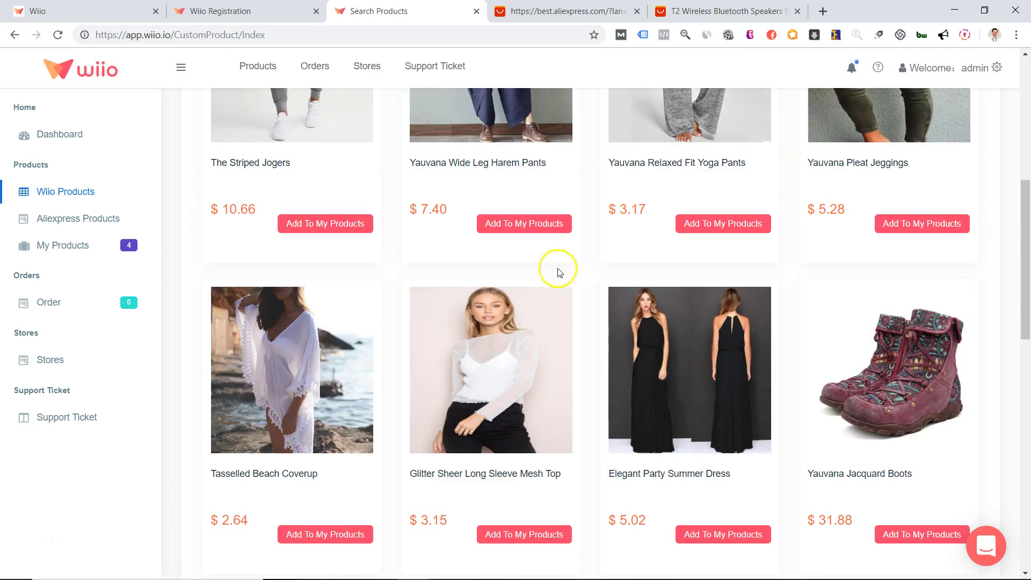
scroll(569, 274, "down", 9)
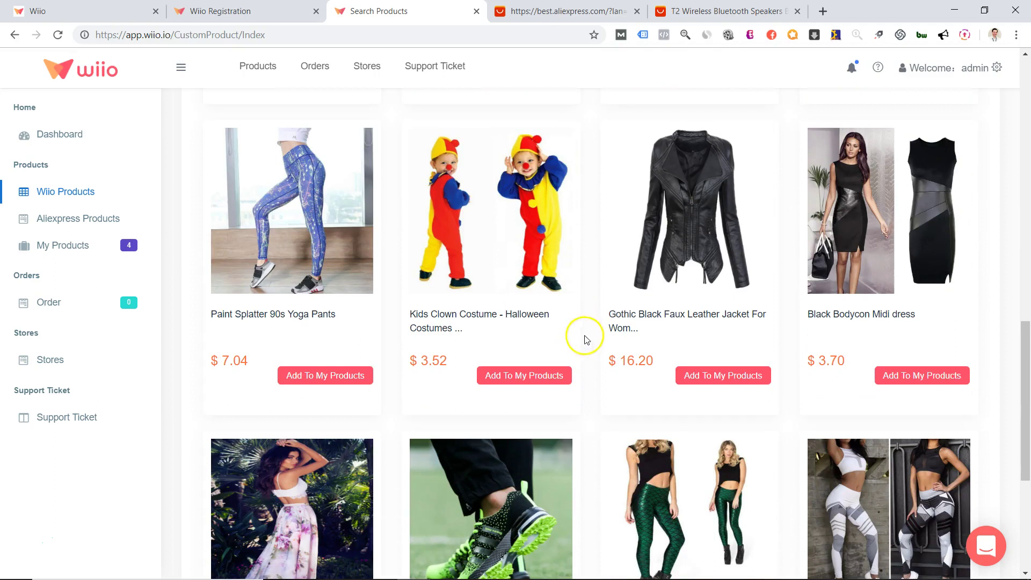
scroll(601, 270, "down", 5)
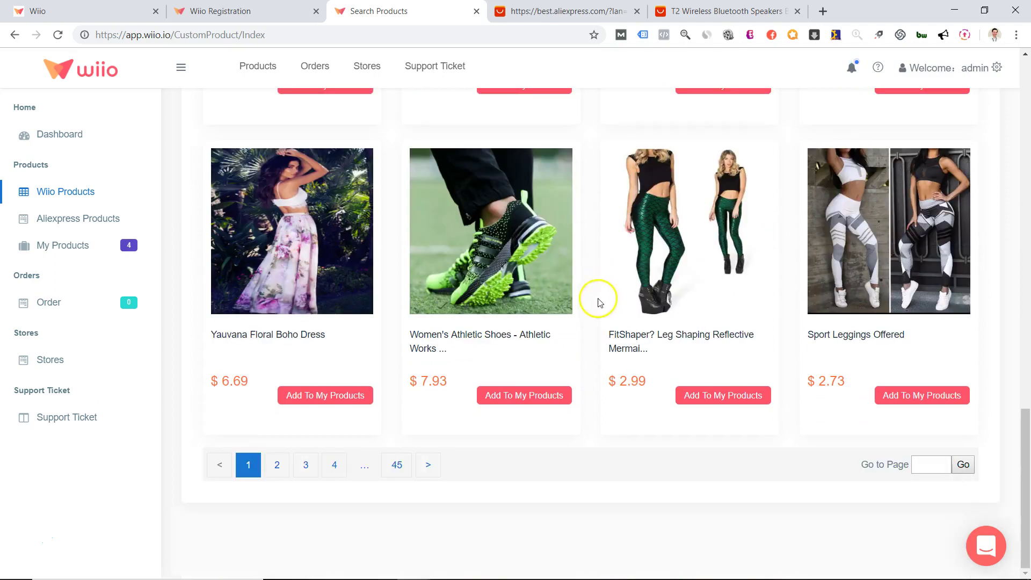
left_click(876, 340)
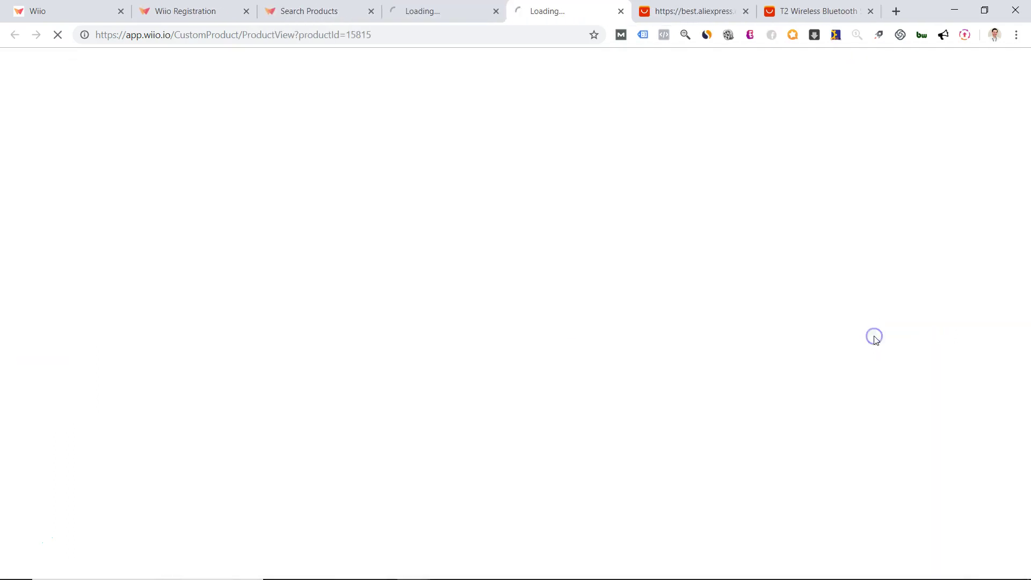
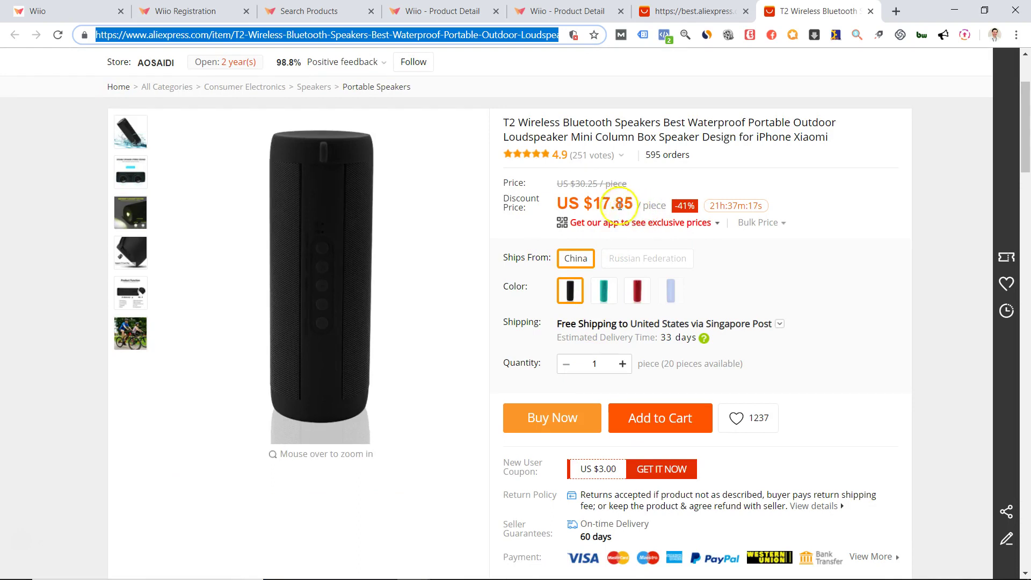
Step: Examine the T2 speaker's discount price on AliExpress alongside its shipping costs and delivery times to the United States
left_click_drag(584, 204, 638, 203)
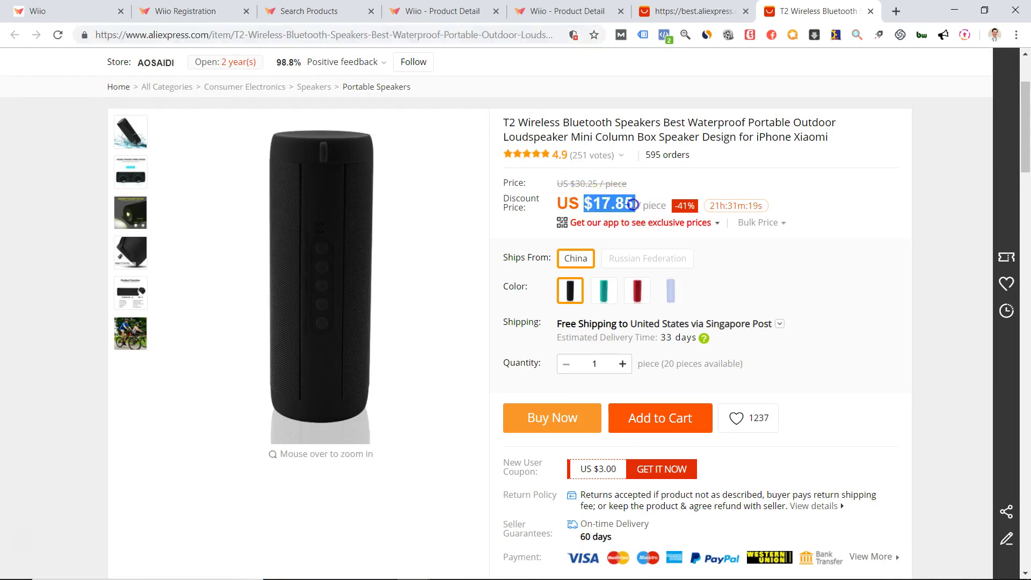
left_click(633, 204)
scroll(542, 258, "down", 5)
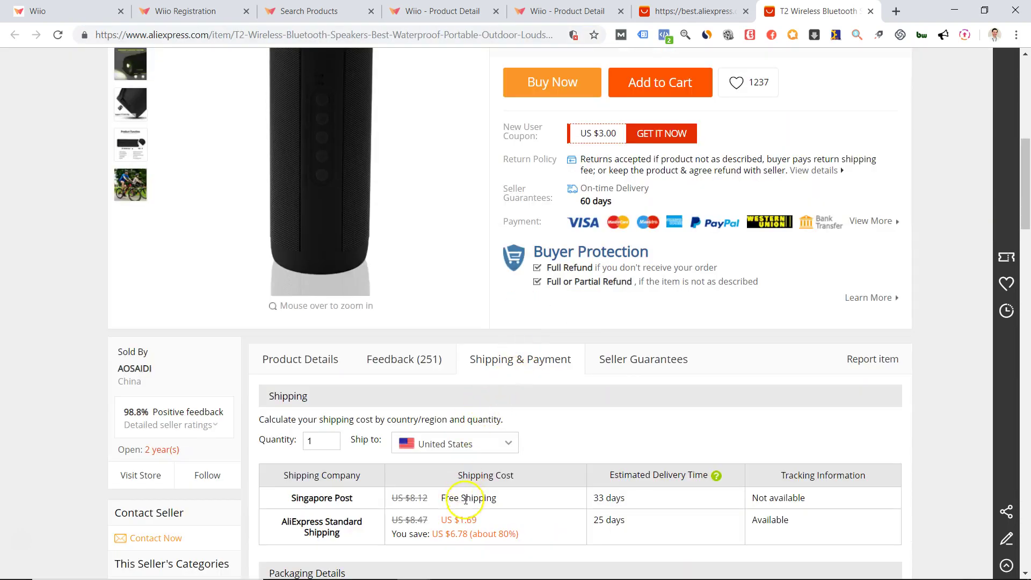
left_click_drag(439, 497, 505, 501)
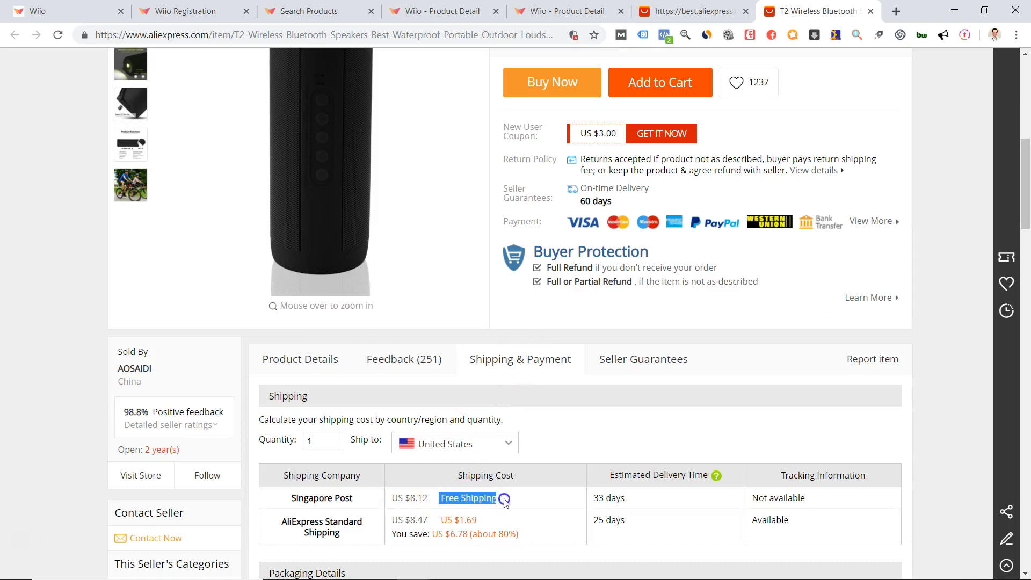
scroll(587, 390, "up", 5)
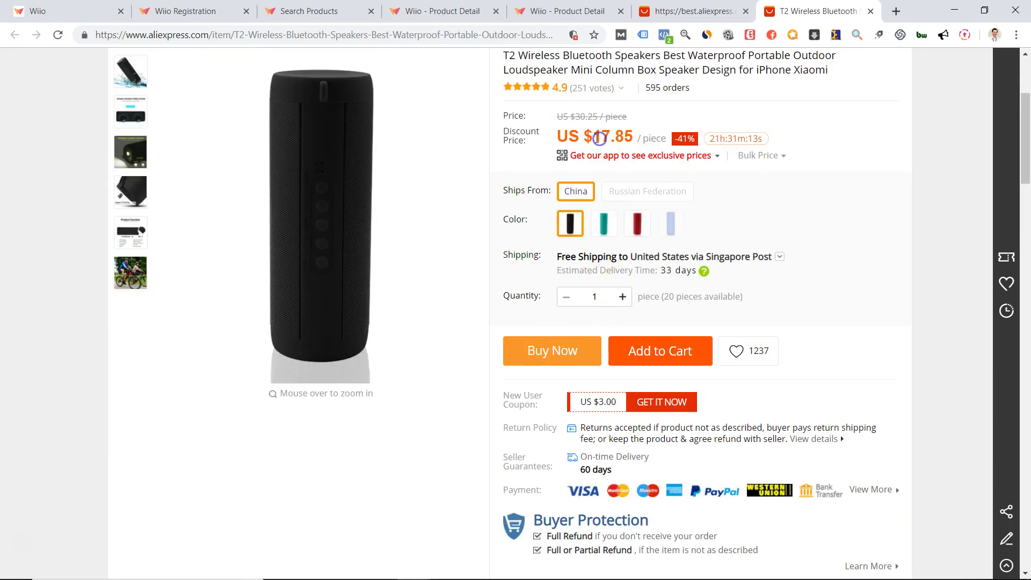
left_click(635, 140)
left_click(635, 139)
left_click(572, 144)
scroll(511, 231, "down", 9)
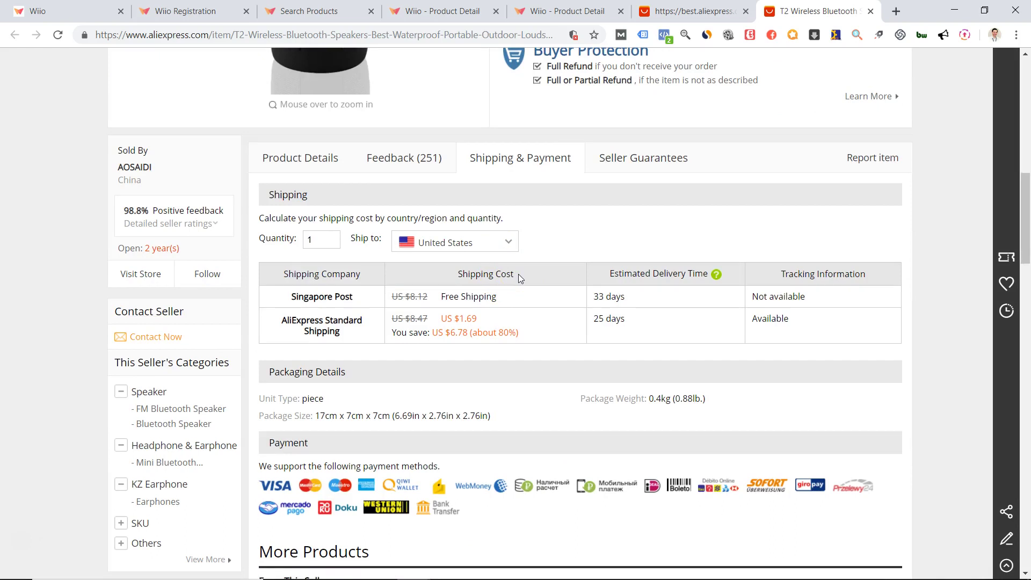
scroll(518, 274, "up", 9)
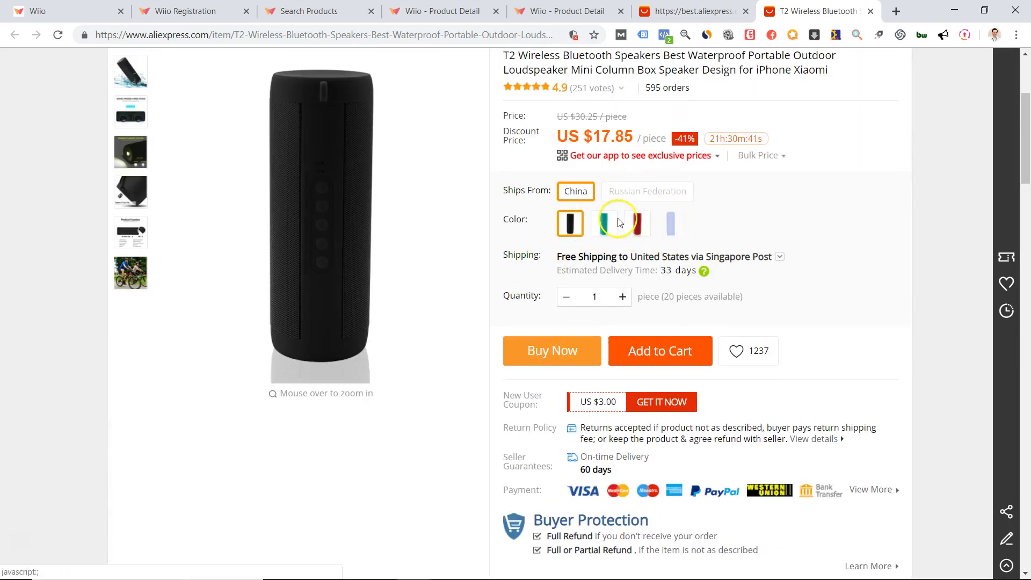
Step: Return to Wiio's Sport Leggings Offered page, close its shipping methods to view the product price, and reopen them
left_click(568, 12)
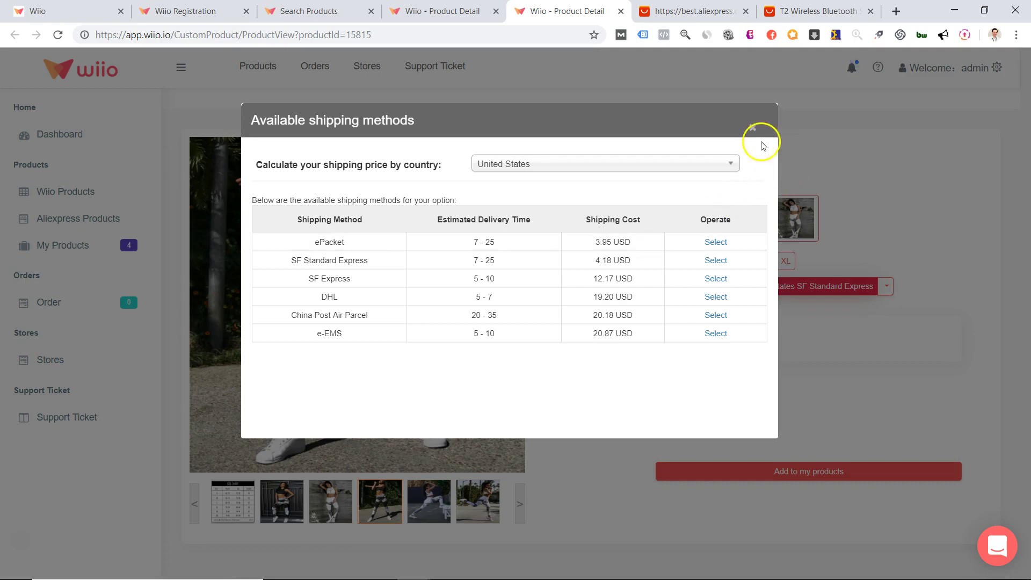
left_click(752, 128)
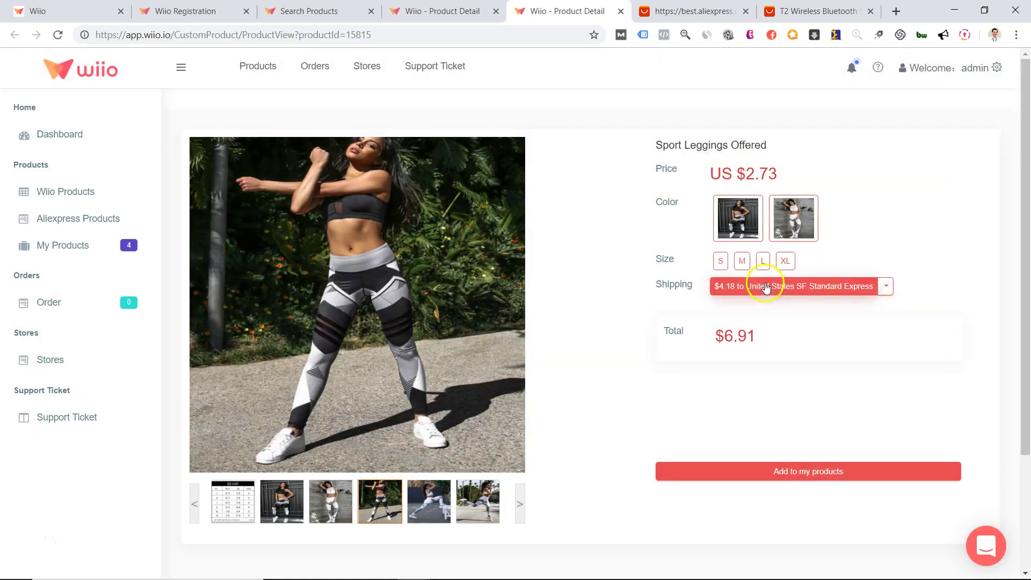
left_click(761, 285)
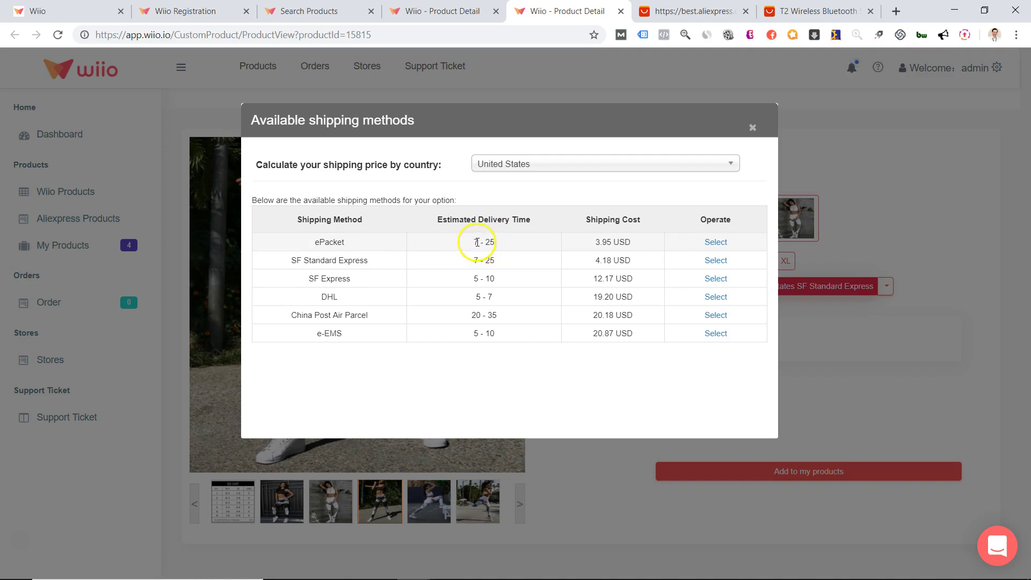
Step: Examine the estimated delivery times of ePacket and SF Standard Express to the United States for the leggings
double_click(476, 242)
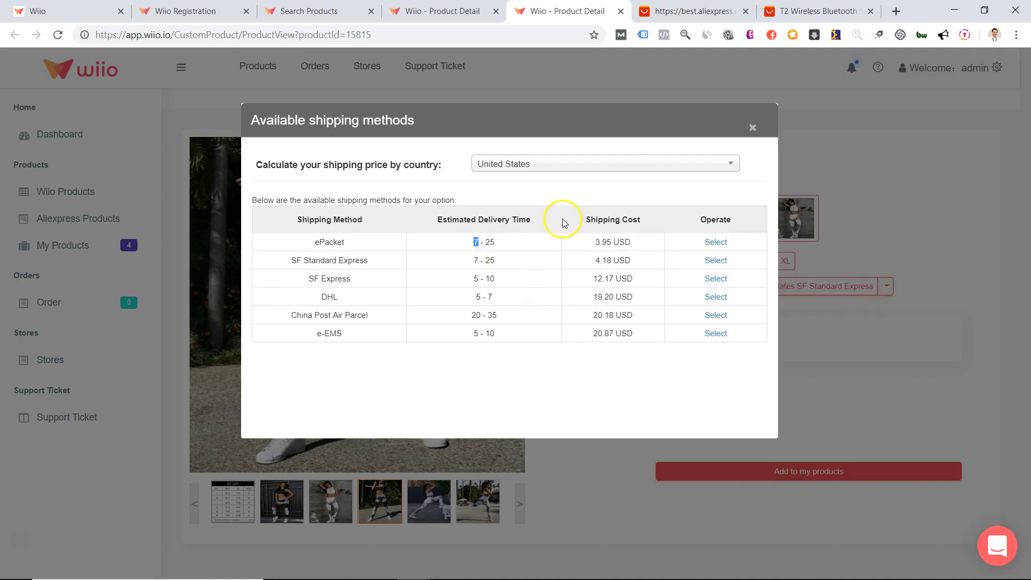
left_click(477, 239)
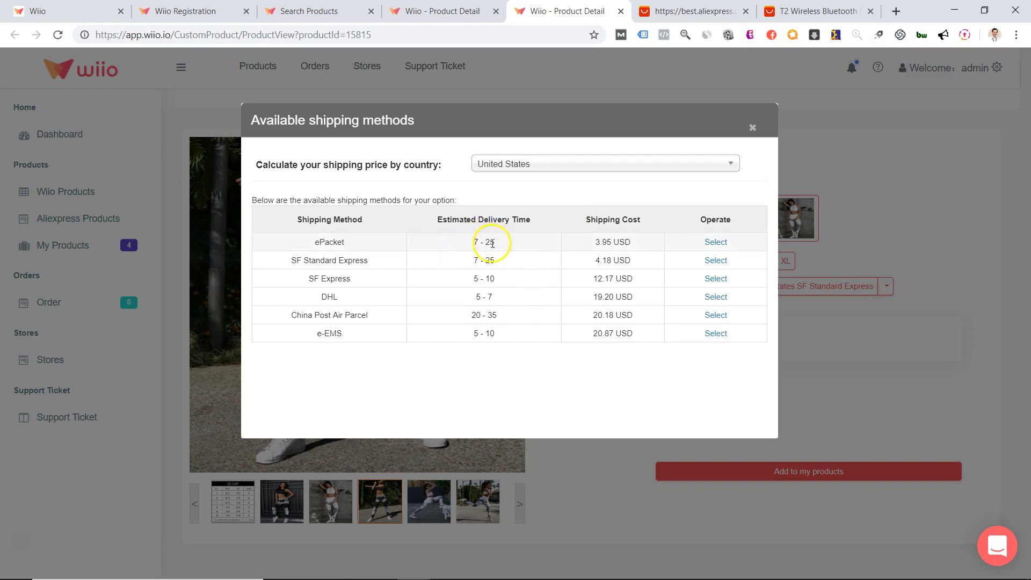
double_click(488, 243)
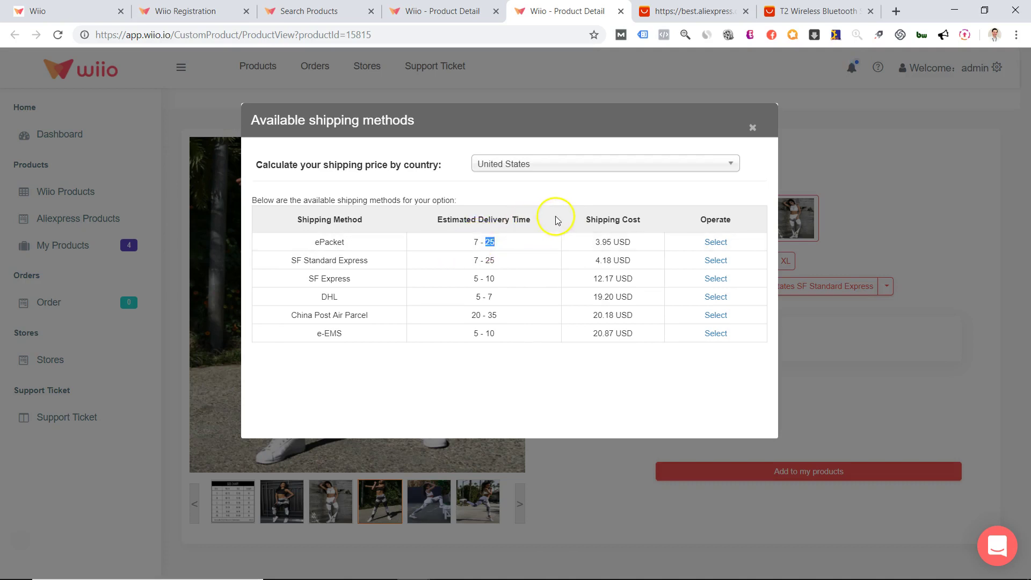
left_click(480, 243)
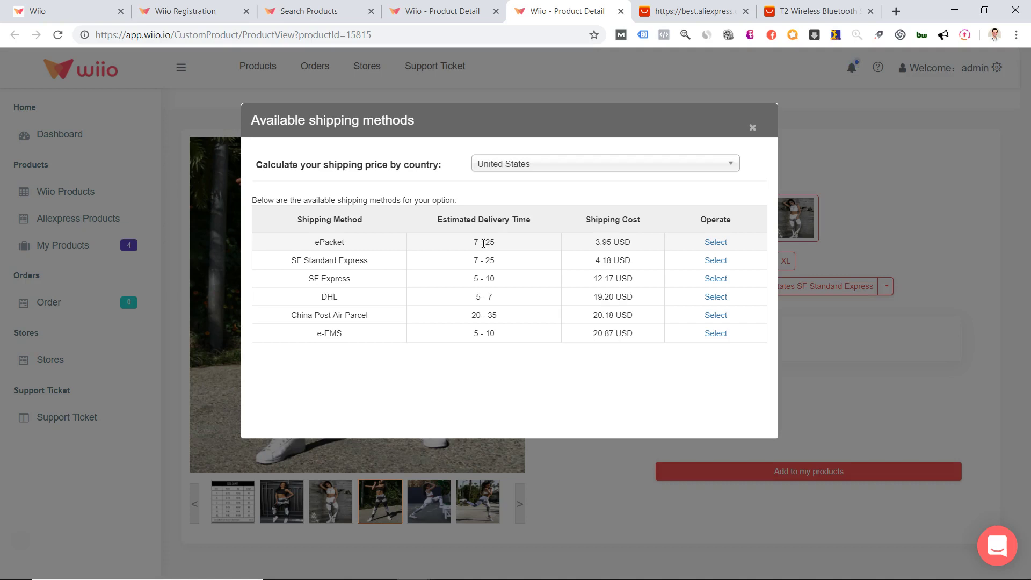
double_click(475, 242)
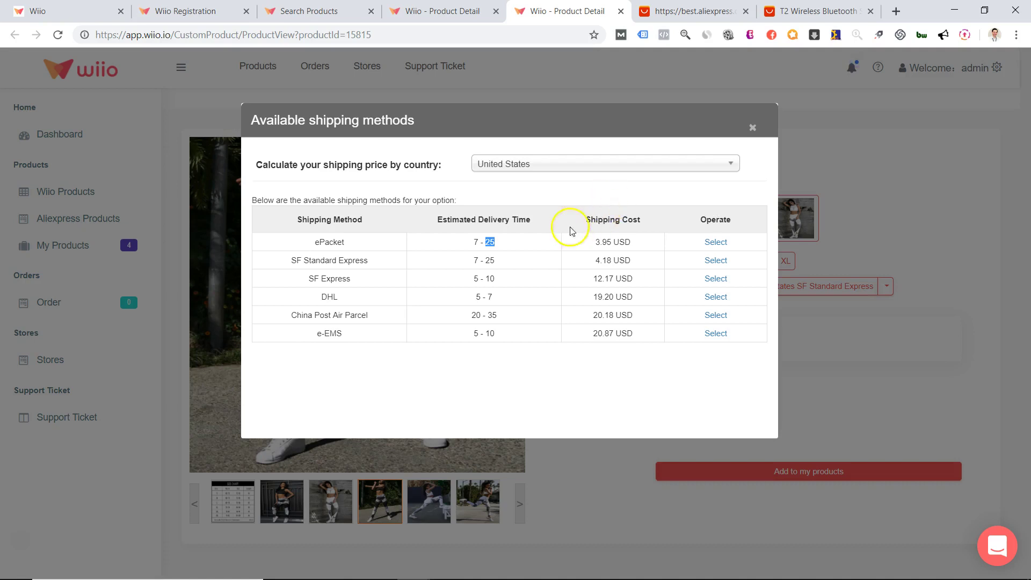
left_click(501, 249)
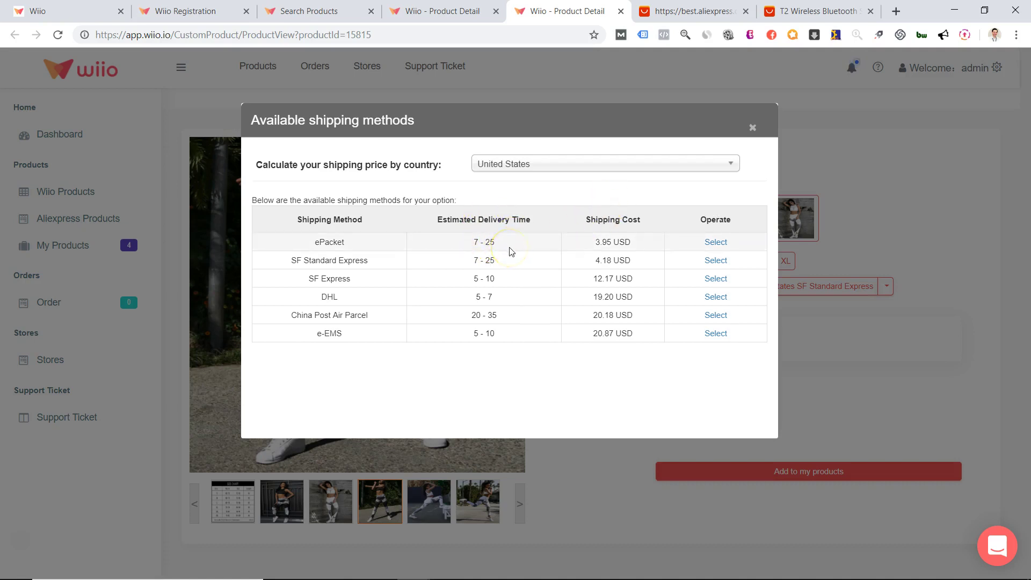
left_click(485, 244)
left_click(485, 244)
left_click(477, 259)
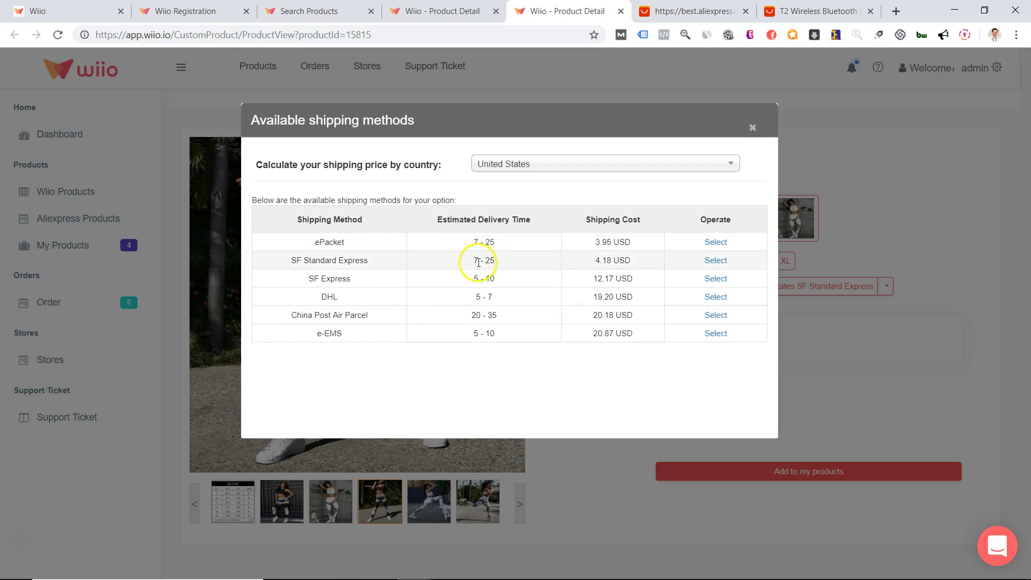
Step: Browse the destination countries offered in the shipping price calculator and close the list, keeping United States
left_click(546, 177)
scroll(533, 269, "down", 5)
scroll(534, 278, "up", 10)
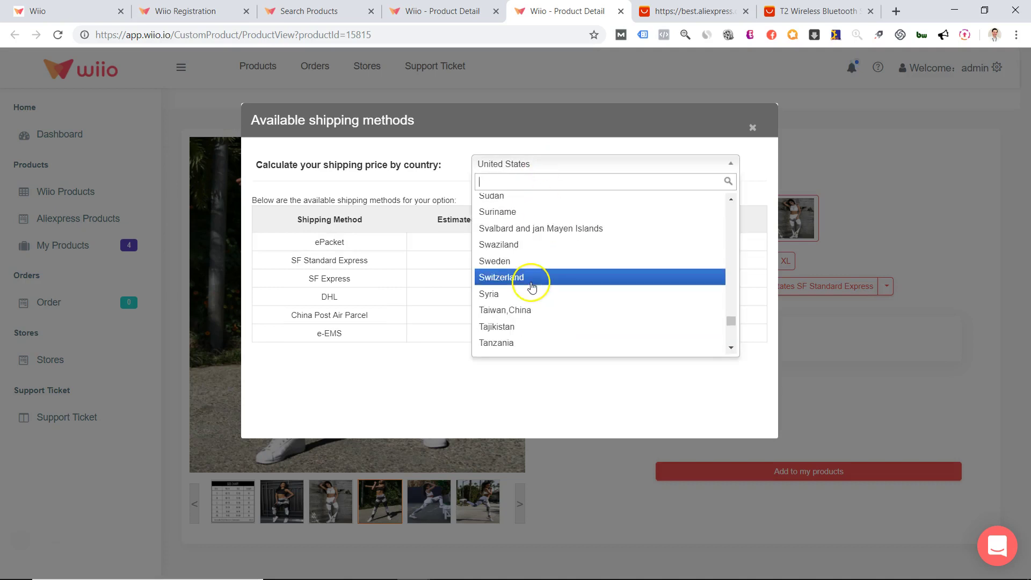
scroll(532, 288, "up", 20)
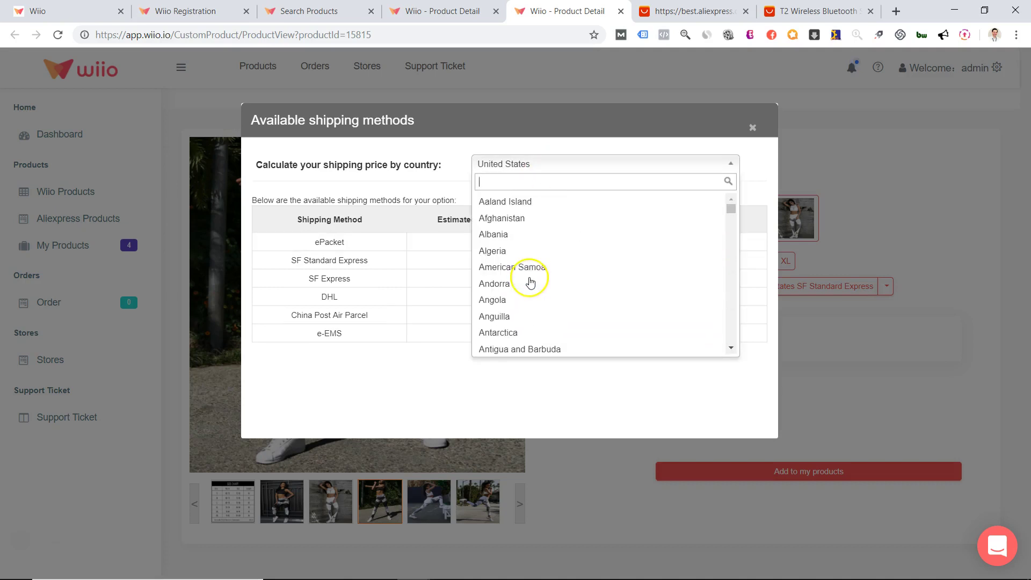
left_click(452, 180)
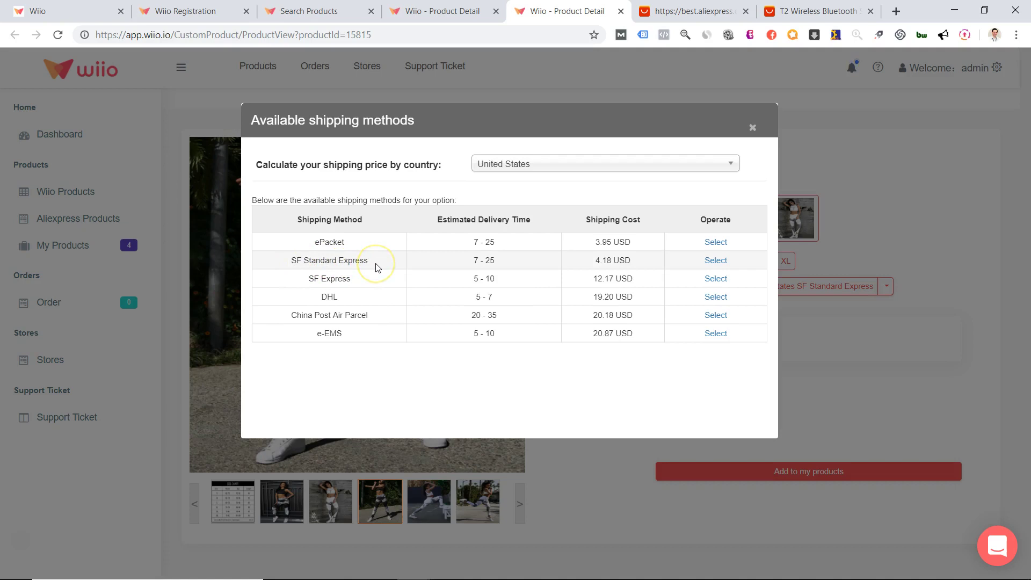
Step: Examine the SF Standard Express shipping option, then close the shipping methods and check the leggings' product price
left_click_drag(301, 238, 279, 267)
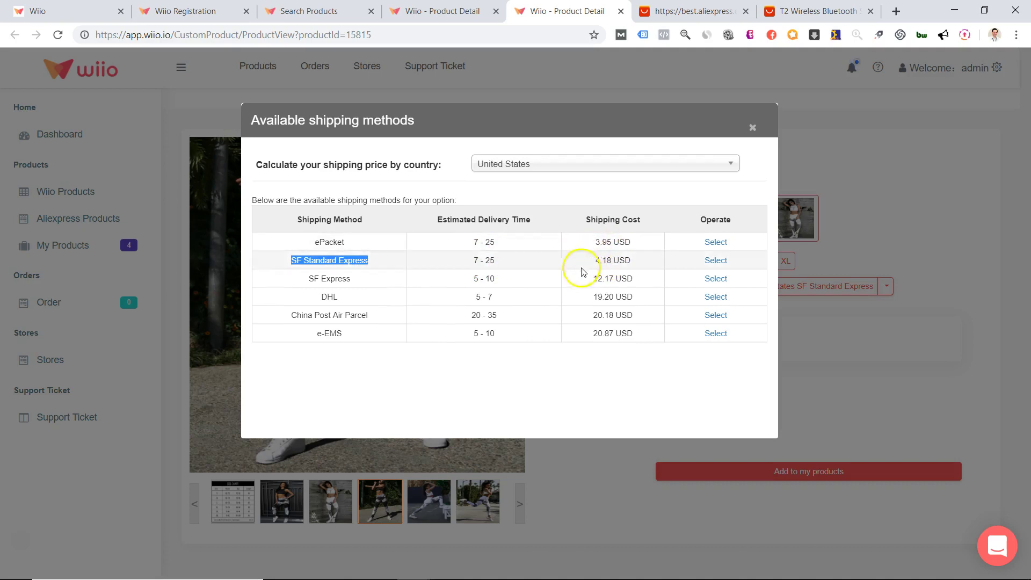
left_click(346, 284)
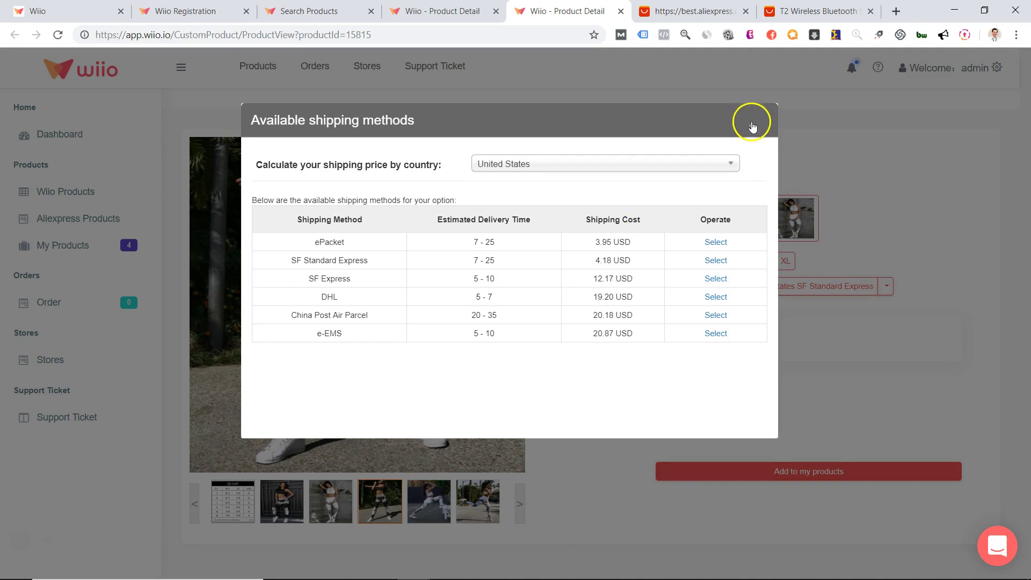
left_click(752, 126)
left_click_drag(789, 178, 733, 173)
mouse_move(357, 330)
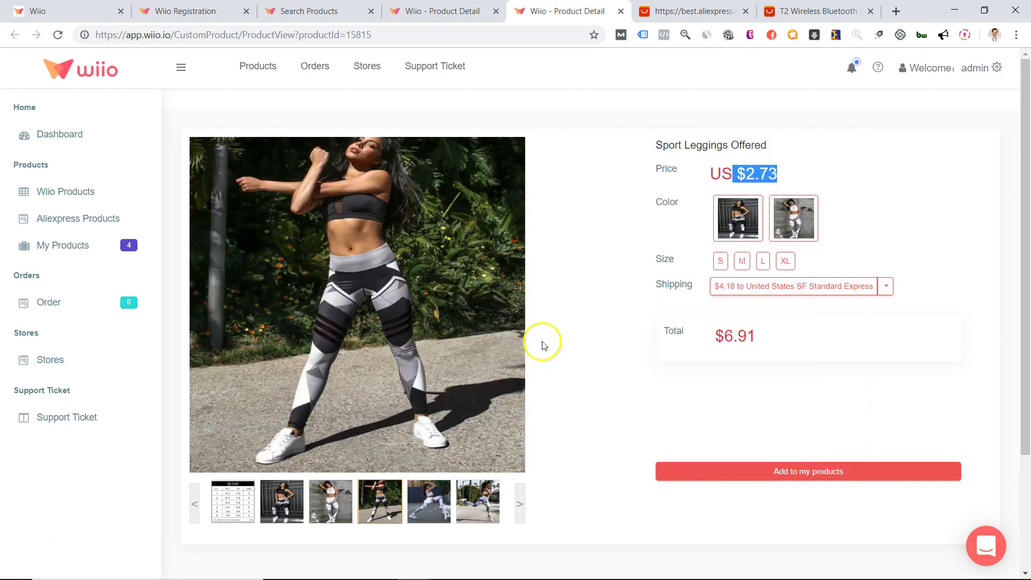
left_click(636, 195)
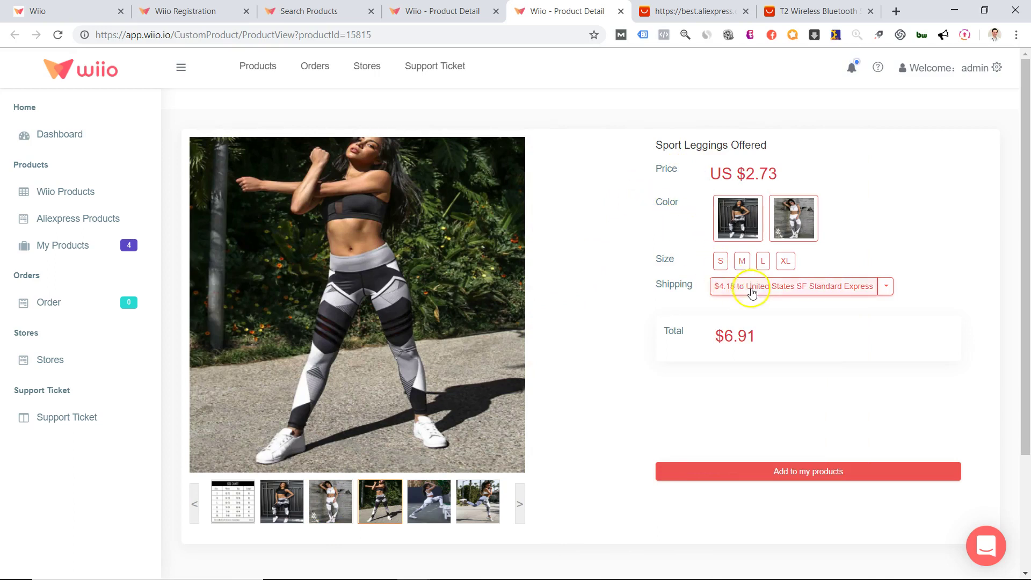
Step: Reopen the leggings' available shipping methods and check the SF Express shipping cost to the United States
left_click(798, 288)
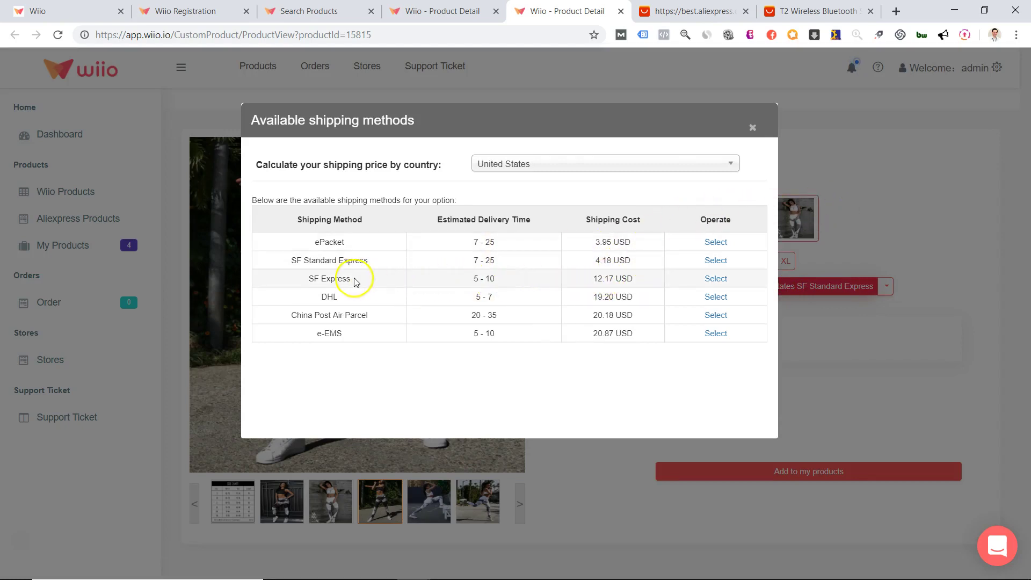
left_click_drag(597, 278, 628, 279)
left_click(629, 278)
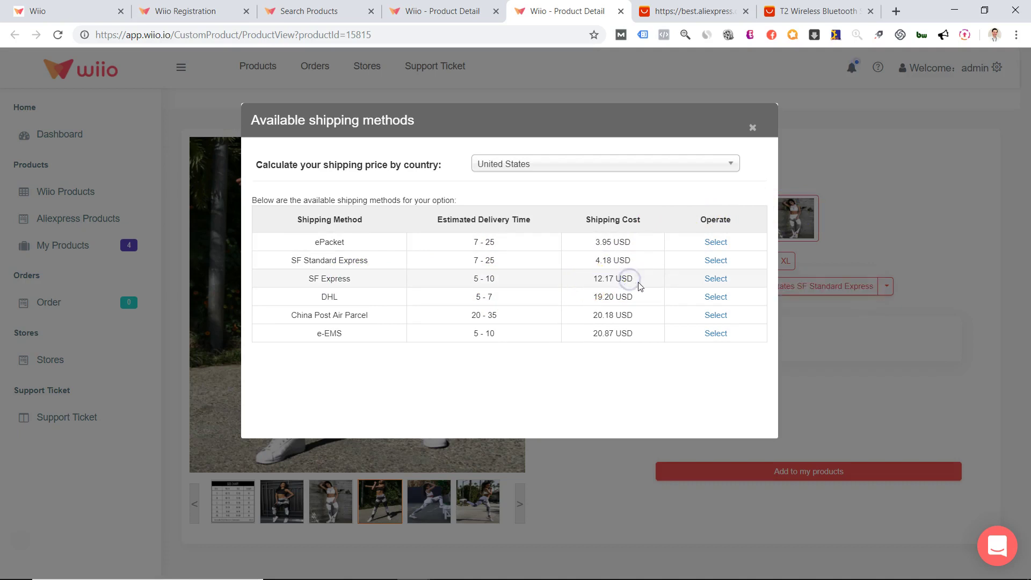
left_click(631, 283)
left_click(635, 285)
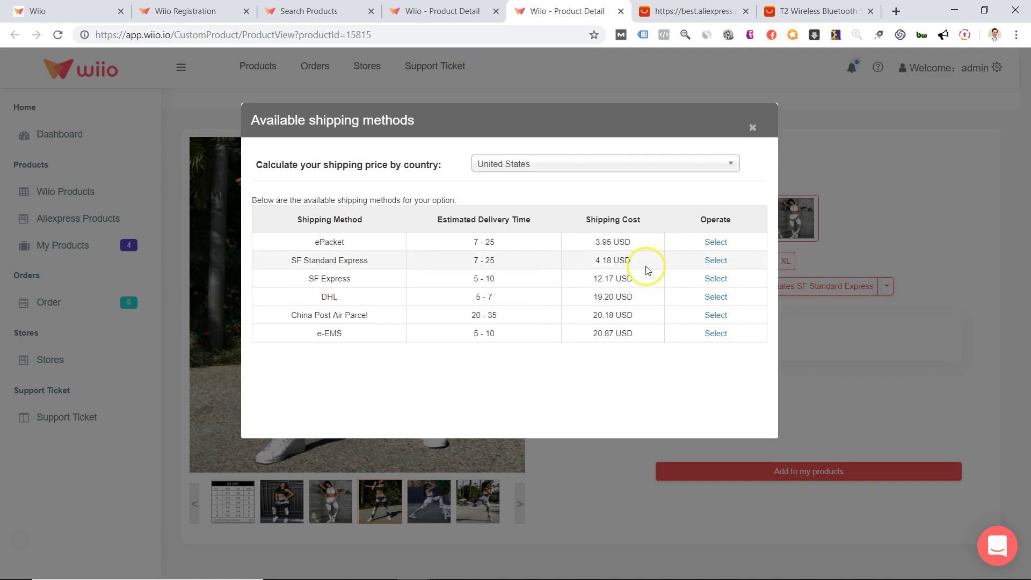
Step: Compare the delivery times and costs of ePacket and SF Standard Express, then close the shipping methods
left_click_drag(646, 269, 423, 254)
left_click(636, 276)
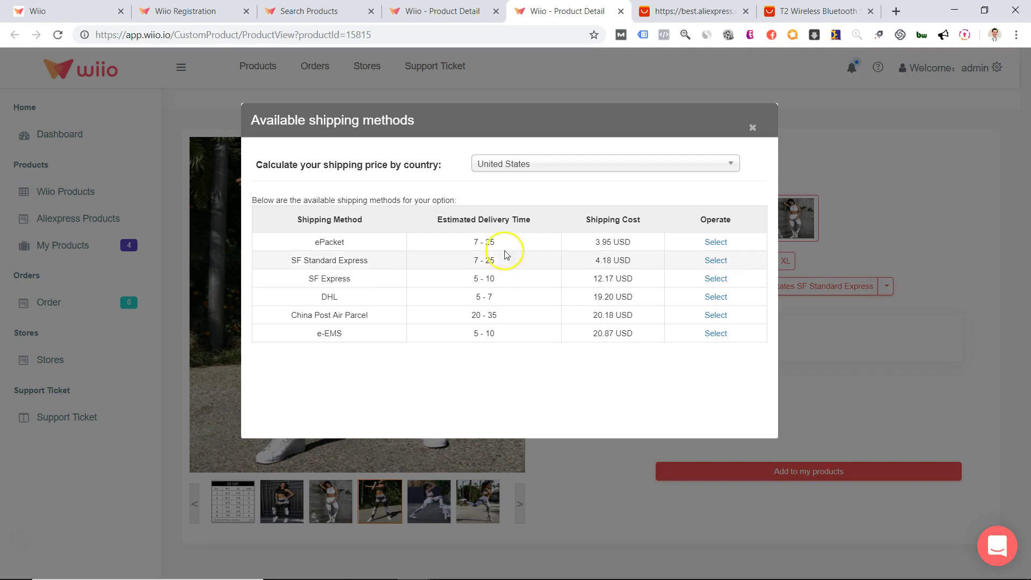
left_click(590, 243)
left_click_drag(590, 243, 636, 244)
left_click(635, 244)
left_click(634, 281)
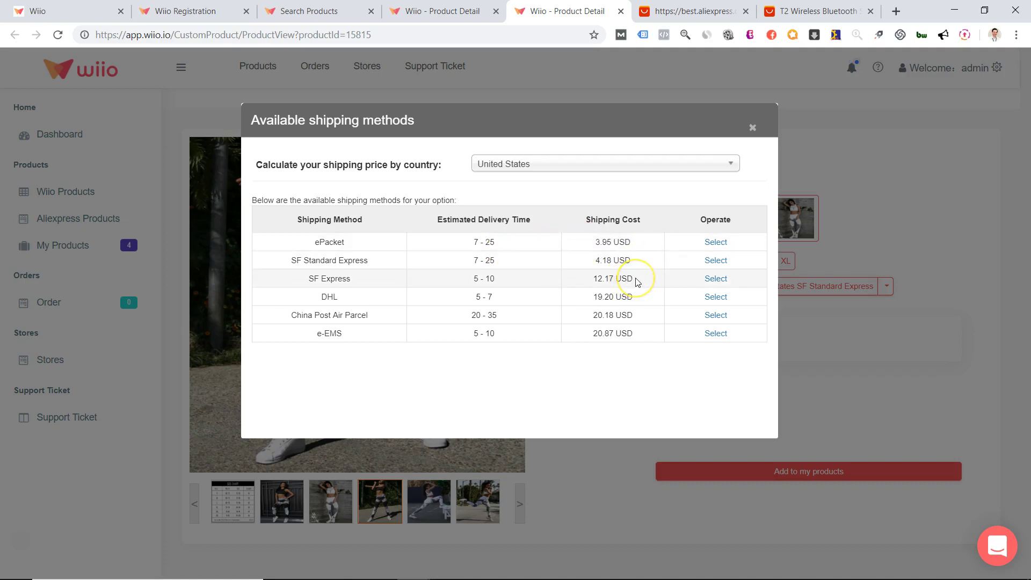
left_click(638, 282)
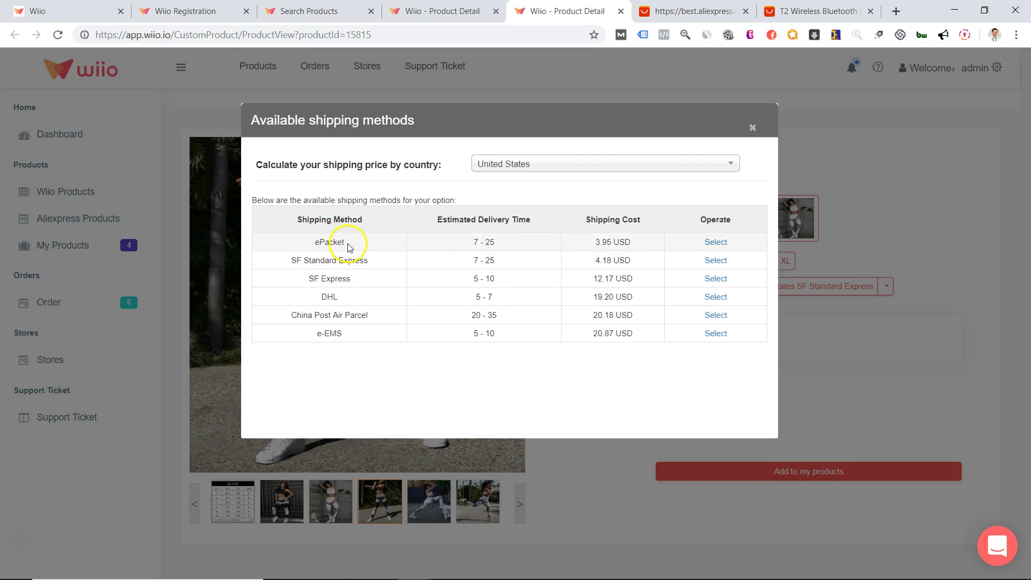
left_click(597, 242)
left_click_drag(597, 243, 631, 243)
left_click(634, 266)
left_click(752, 127)
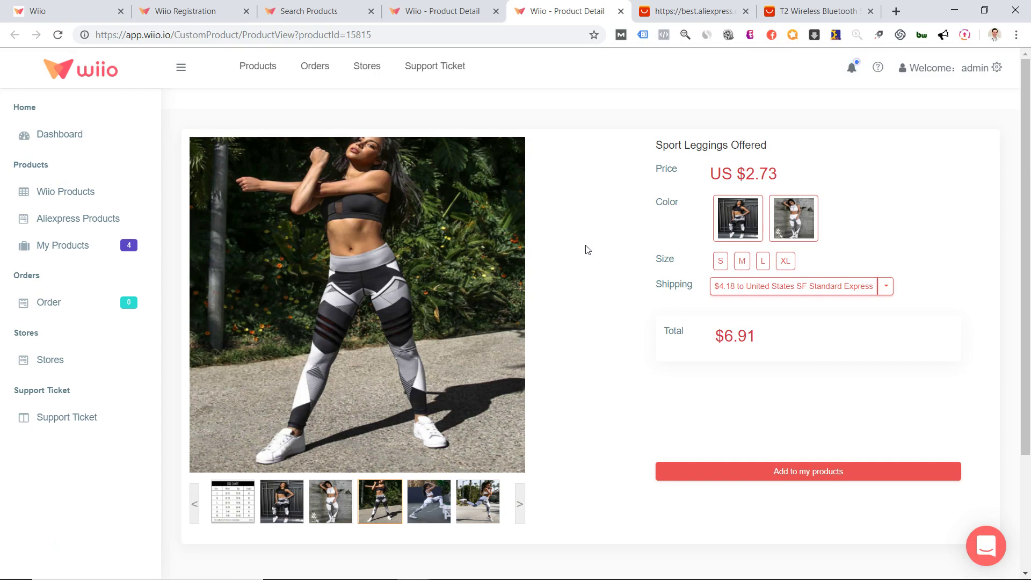
Step: Switch to the AliExpress home page, look over its product offers, and return to Wiio's Sport Leggings Offered page
left_click(679, 9)
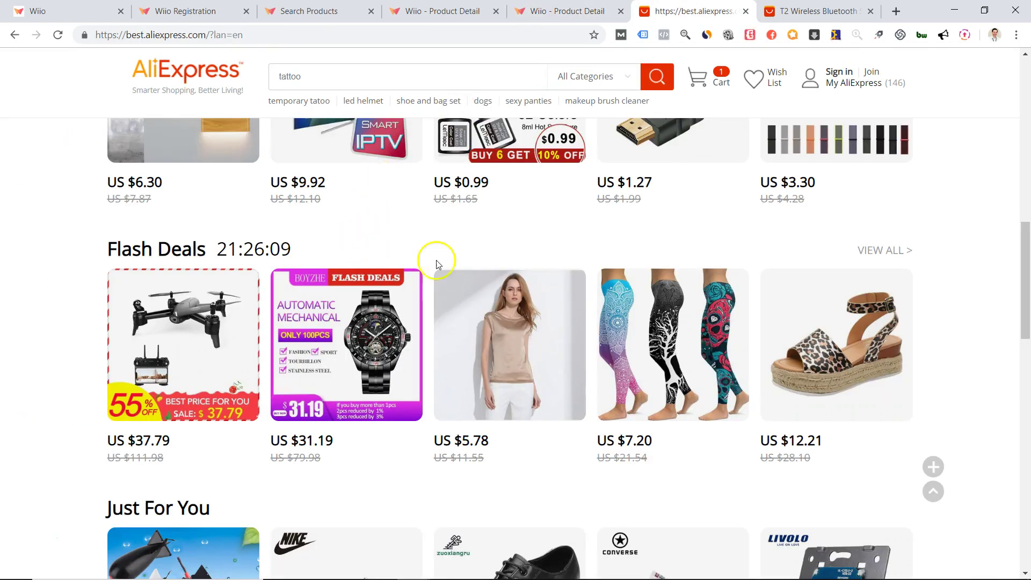
scroll(436, 264, "up", 9)
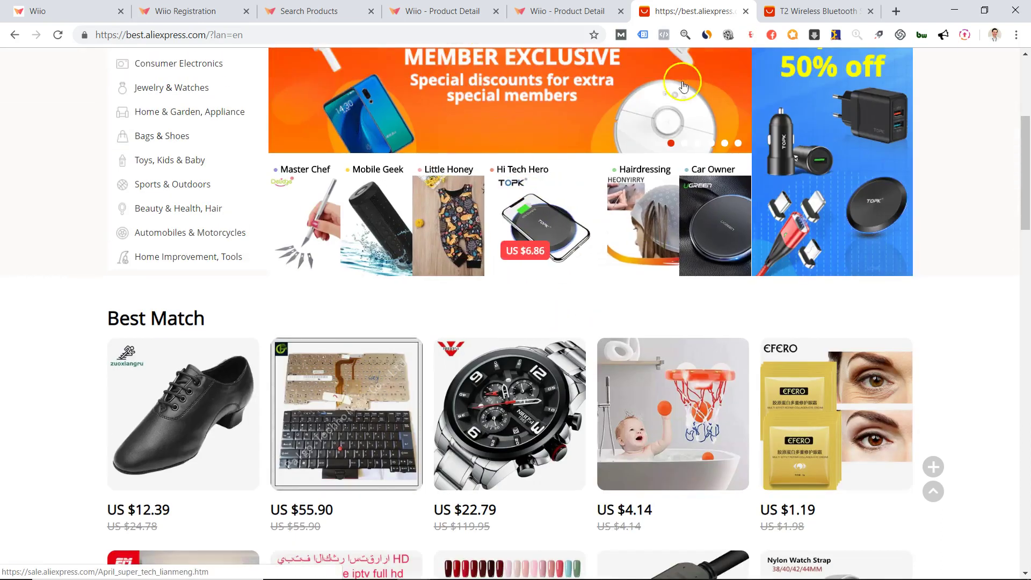
left_click(537, 11)
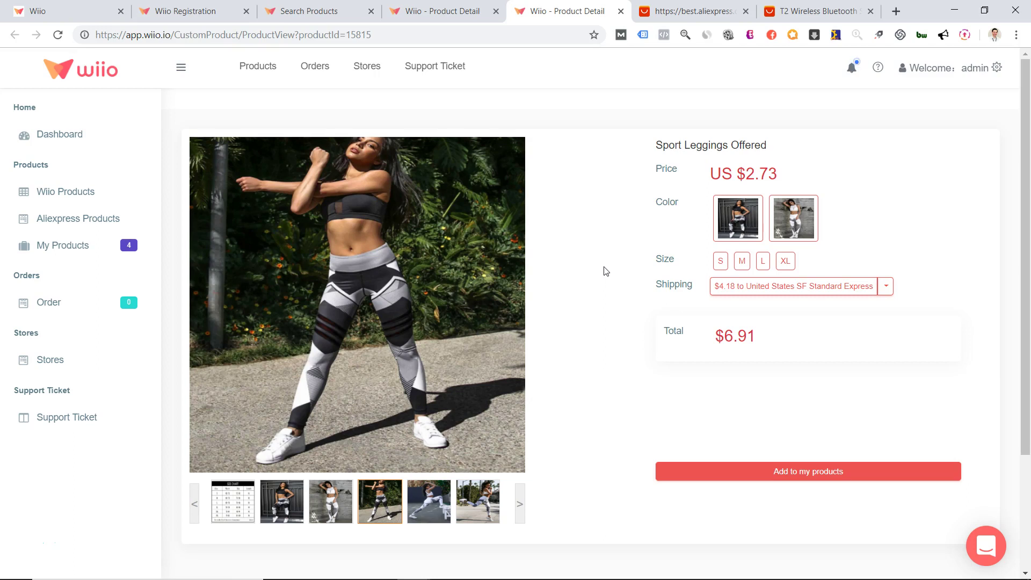
left_click_drag(660, 223, 585, 264)
left_click(604, 234)
left_click(579, 265)
left_click_drag(569, 267, 359, 205)
left_click(587, 214)
Step: Open Wiio's support chat, examine its options for starting a conversation with the team, and close it
left_click(989, 548)
left_click(990, 550)
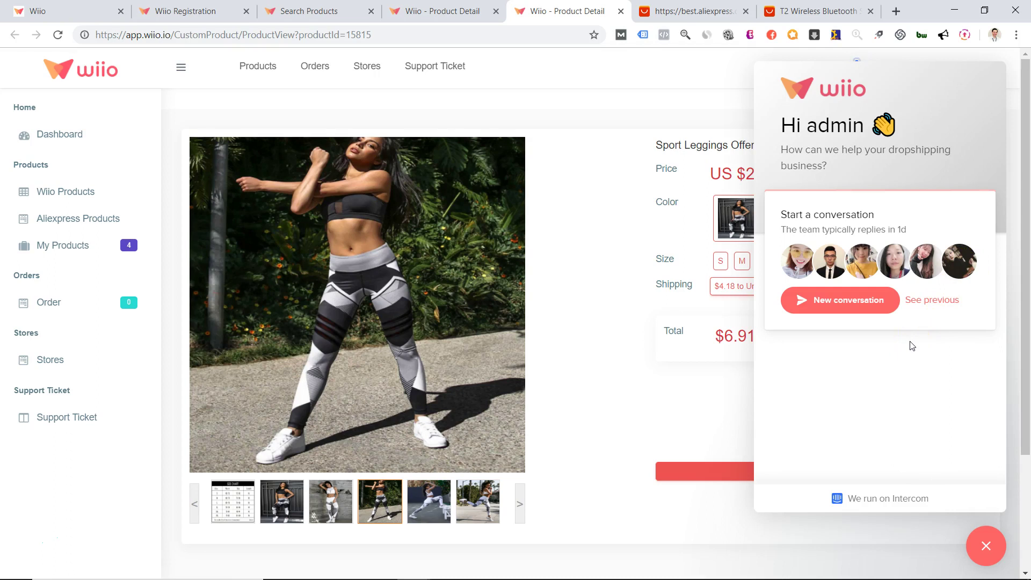
left_click(881, 341)
left_click(865, 343)
left_click(984, 545)
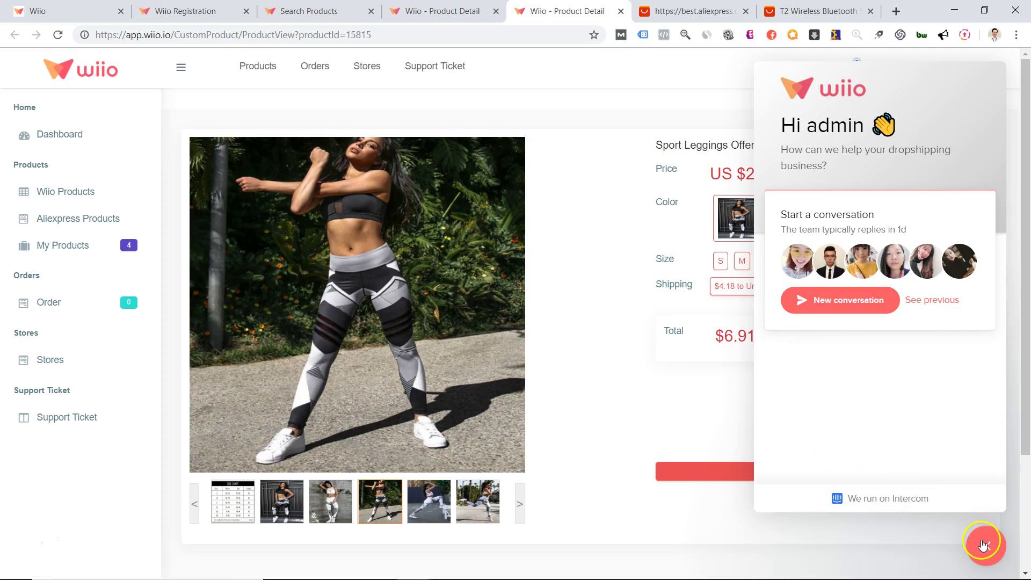